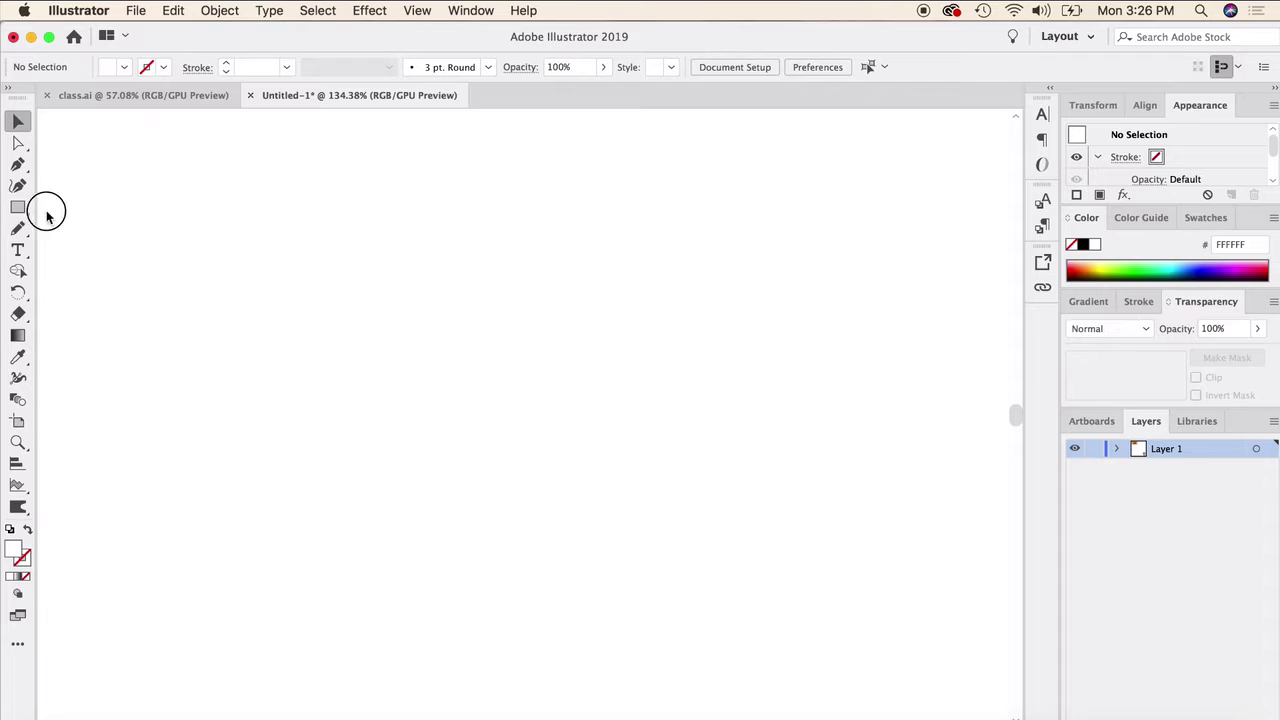
- Draw a circle about 1.92 in wide in the middle of the artboard and fill it dark blue (1F00AA)
{"action": "left_click_drag", "start_coordinate": [344, 238], "coordinate": [597, 490]}
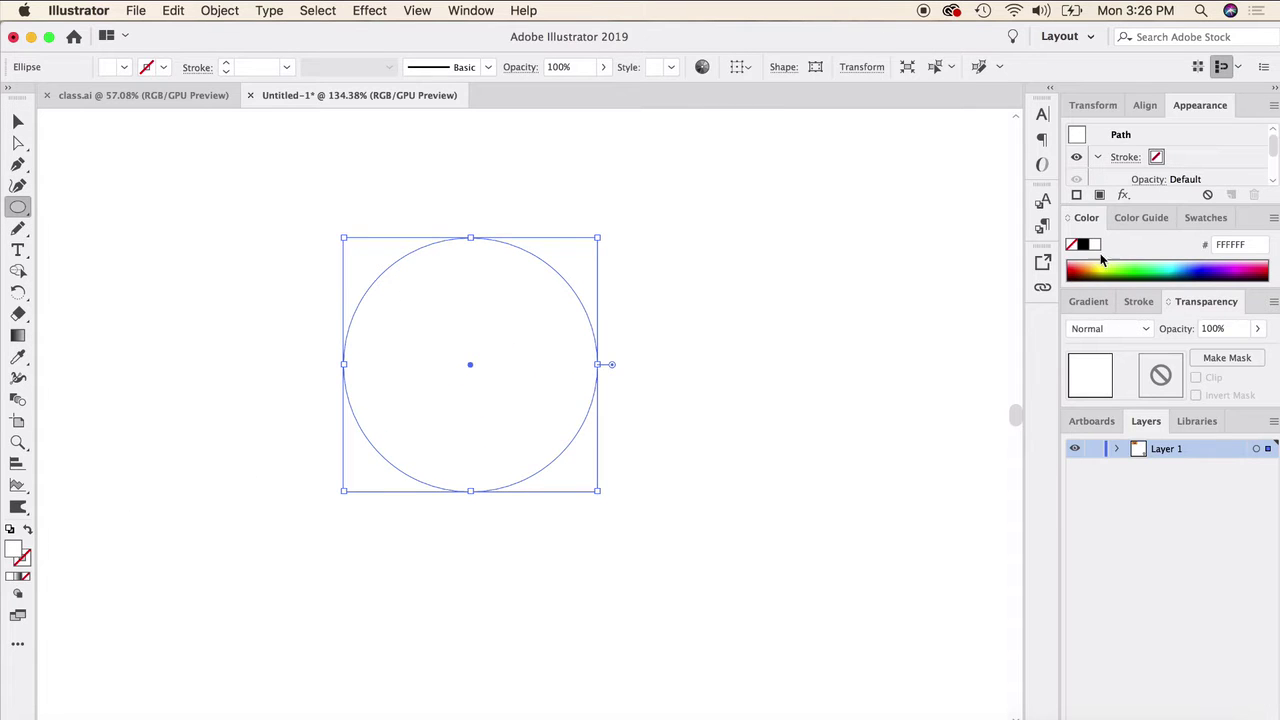
{"action": "left_click", "coordinate": [1206, 268]}
{"action": "left_click", "coordinate": [17, 121]}
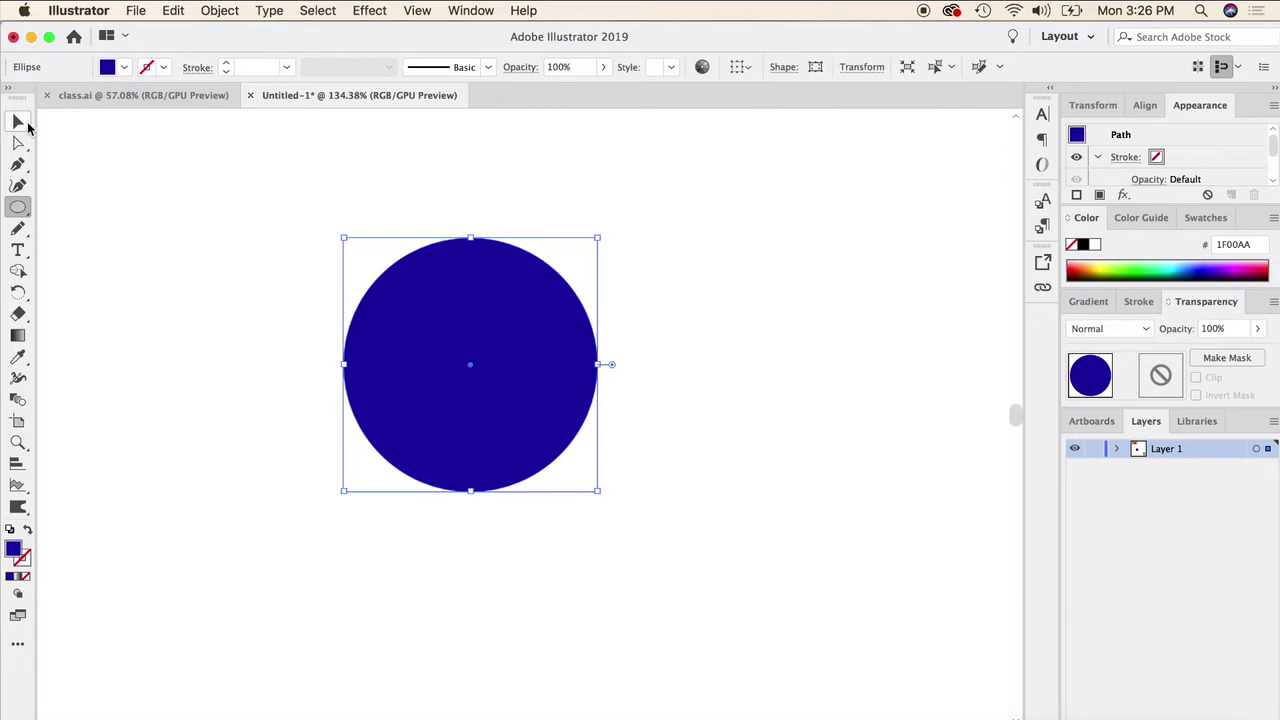
{"action": "left_click", "coordinate": [158, 173]}
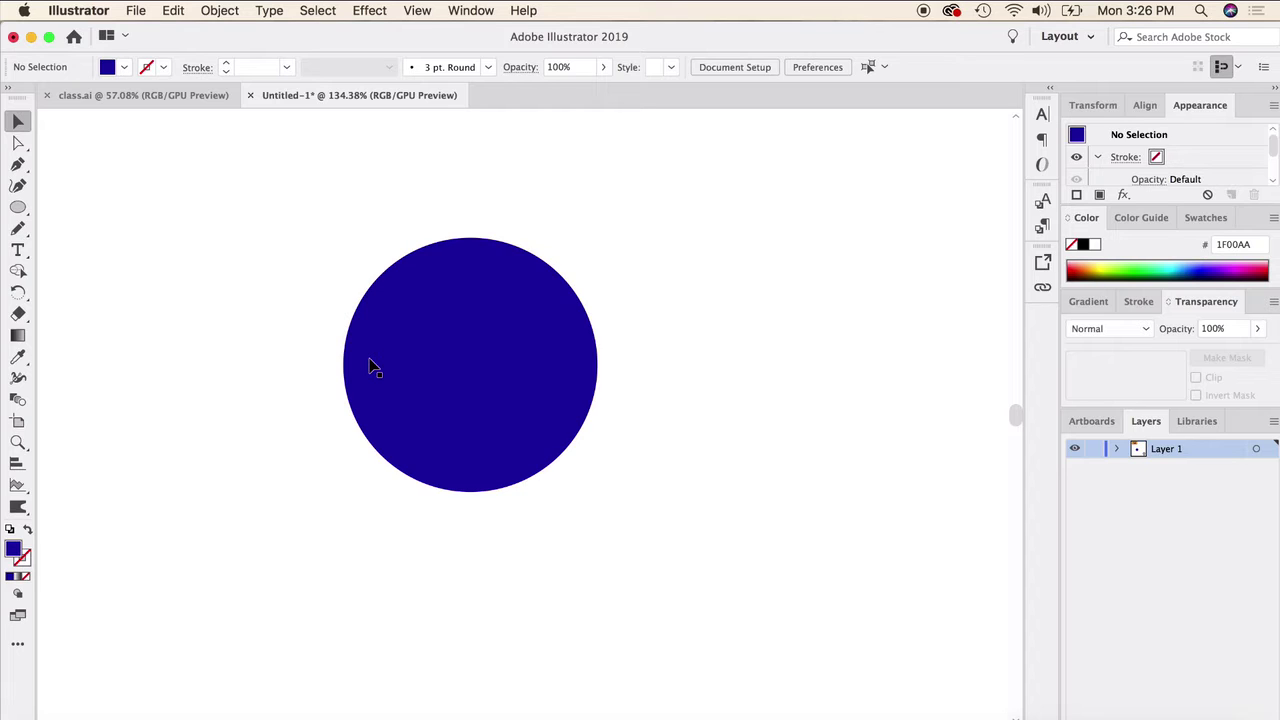
- Duplicate the blue circle to the right so the two overlap, and fill the copy bright green (00BF0F)
{"action": "left_click", "coordinate": [385, 364]}
{"action": "left_click_drag", "start_coordinate": [480, 334], "coordinate": [533, 389]}
{"action": "left_click_drag", "start_coordinate": [577, 440], "coordinate": [635, 400]}
{"action": "left_click", "coordinate": [1136, 266]}
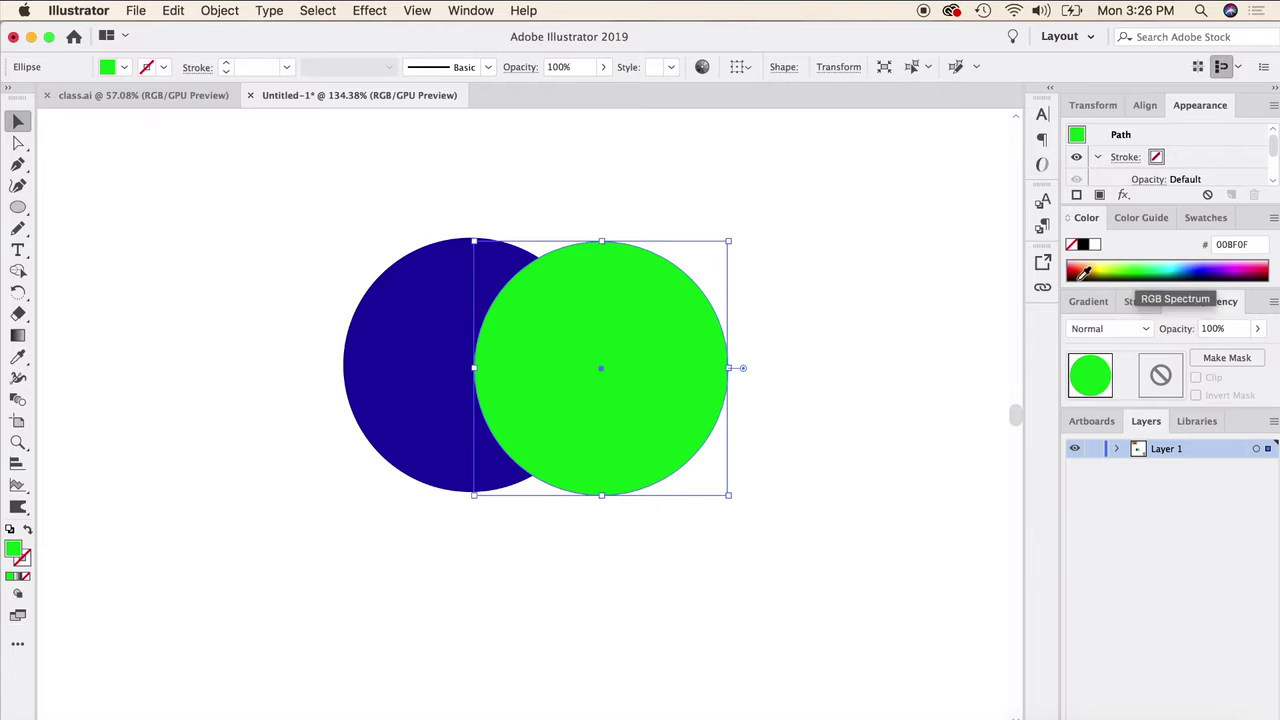
{"action": "left_click", "coordinate": [820, 320]}
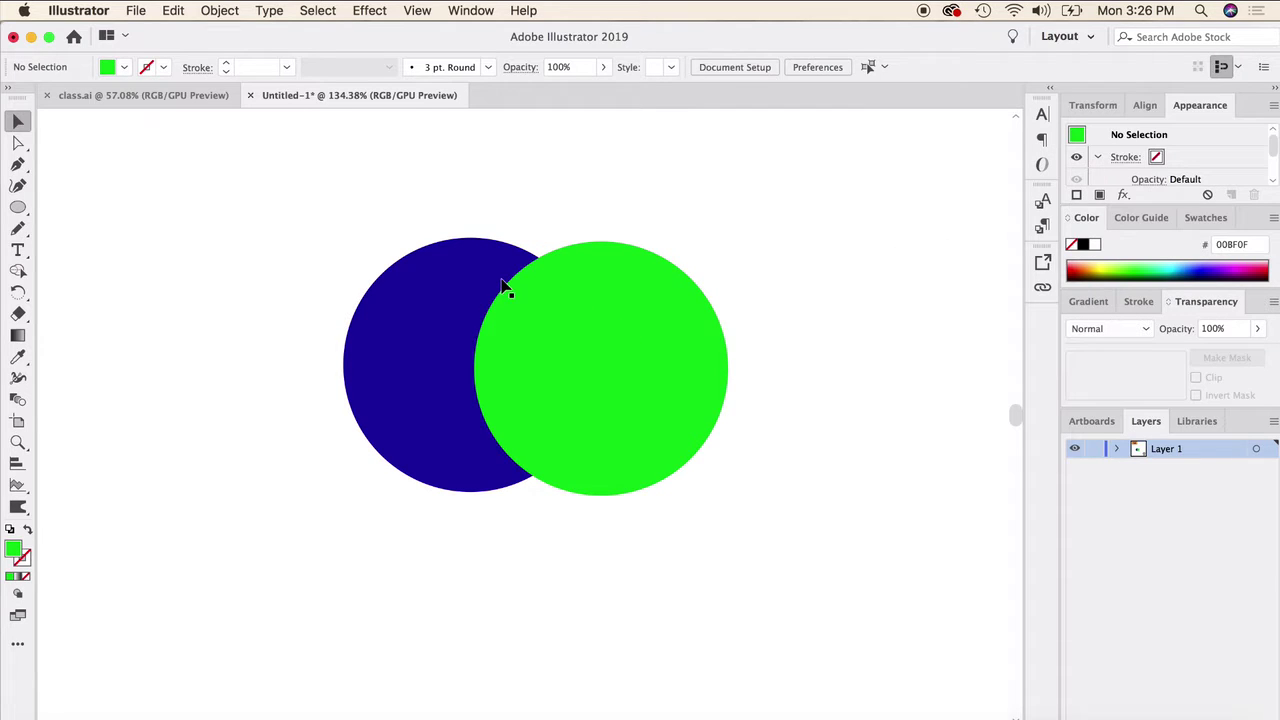
- Select both overlapping circles and activate the Shape Builder tool
{"action": "key", "text": "super+a"}
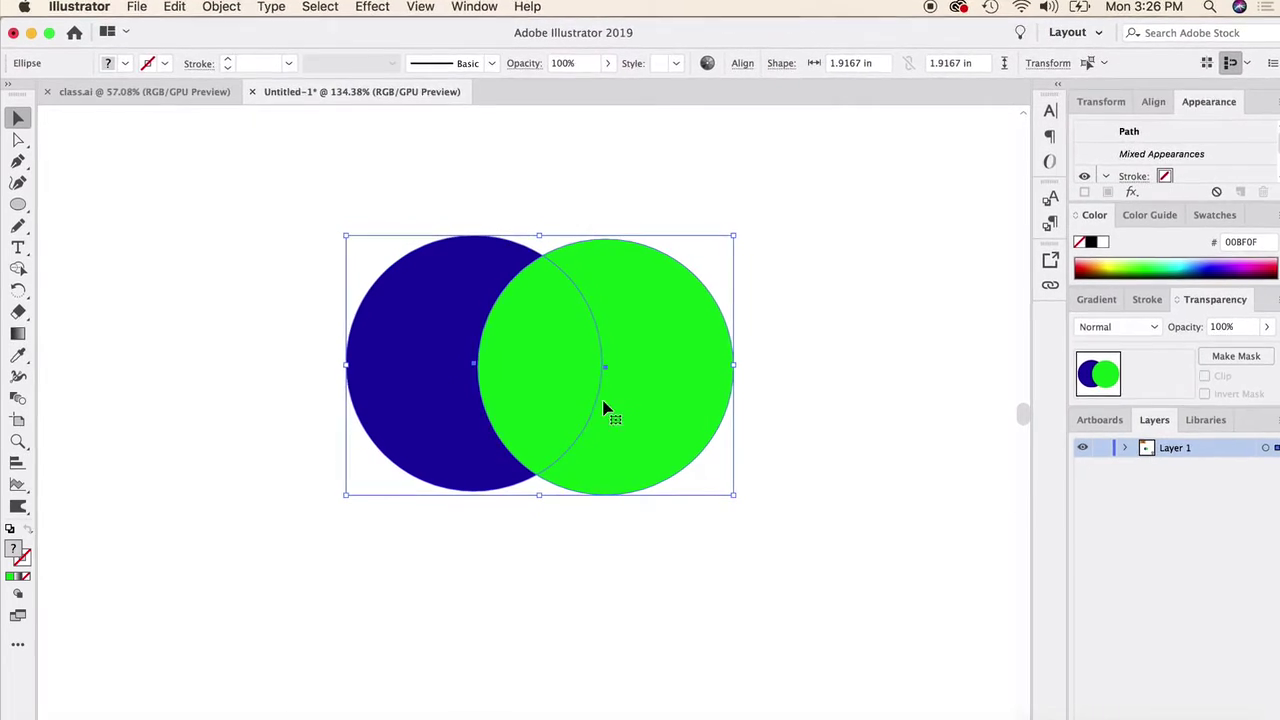
{"action": "left_click_drag", "start_coordinate": [244, 248], "coordinate": [807, 519]}
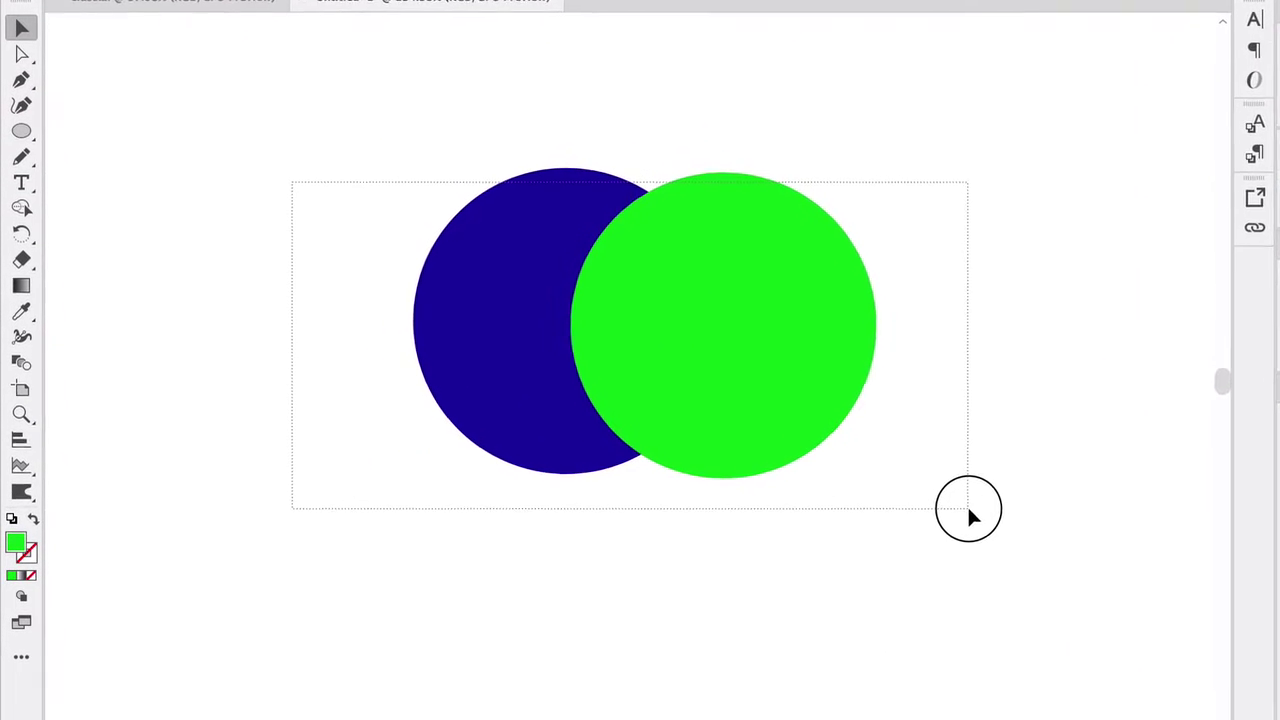
{"action": "left_click_drag", "start_coordinate": [968, 510], "coordinate": [974, 516]}
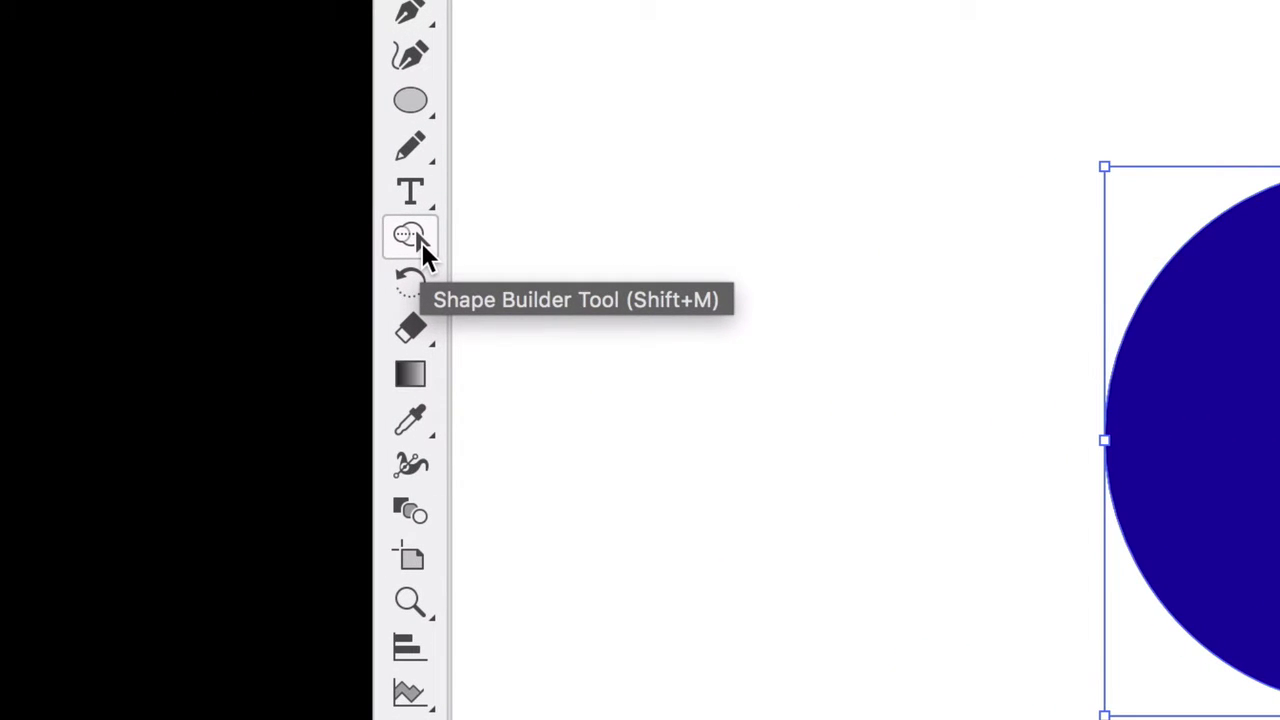
{"action": "left_click", "coordinate": [421, 242]}
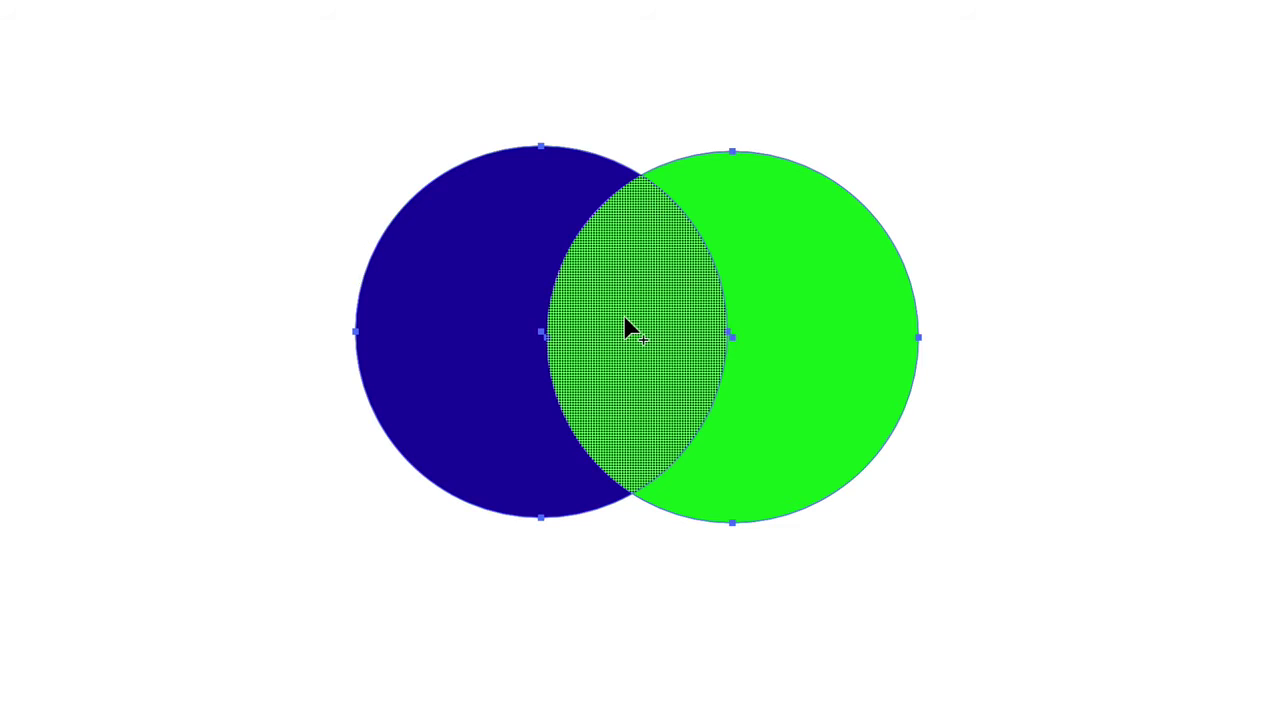
- Try merging both circles and subtracting the blue crescent with Shape Builder, undoing each attempt
{"action": "left_click_drag", "start_coordinate": [829, 318], "coordinate": [446, 324]}
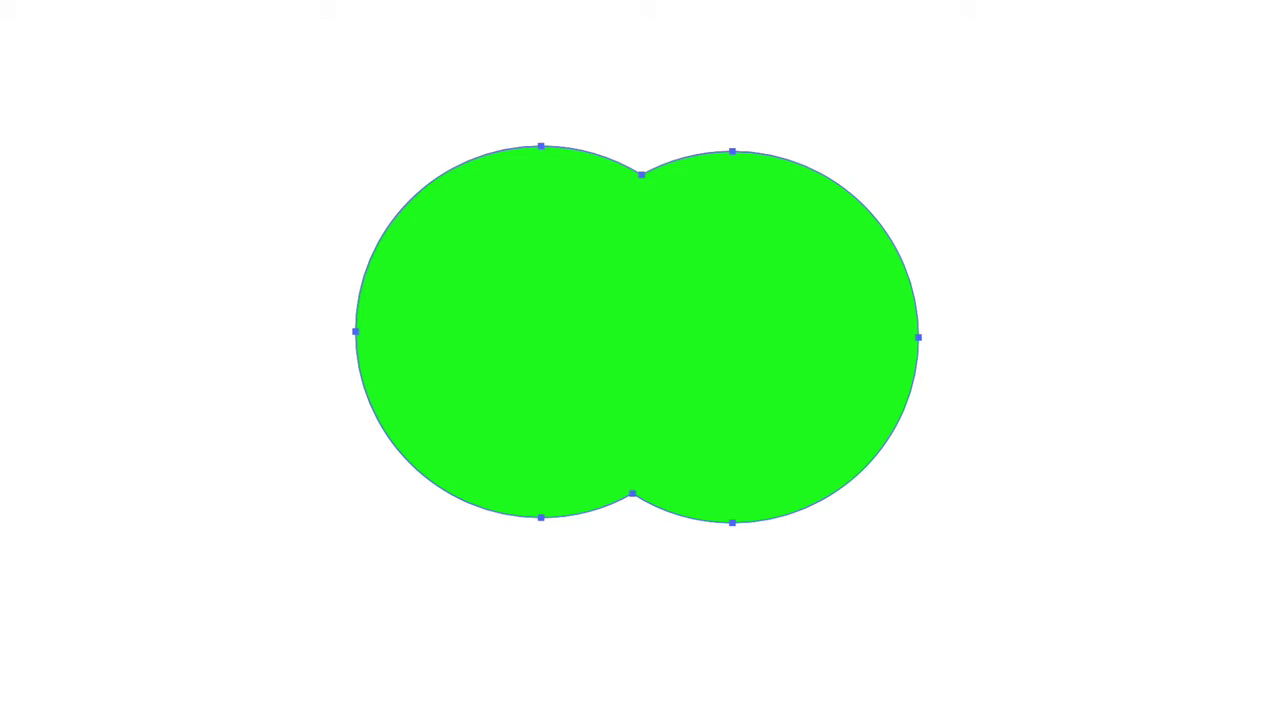
{"action": "key", "text": "ctrl+z"}
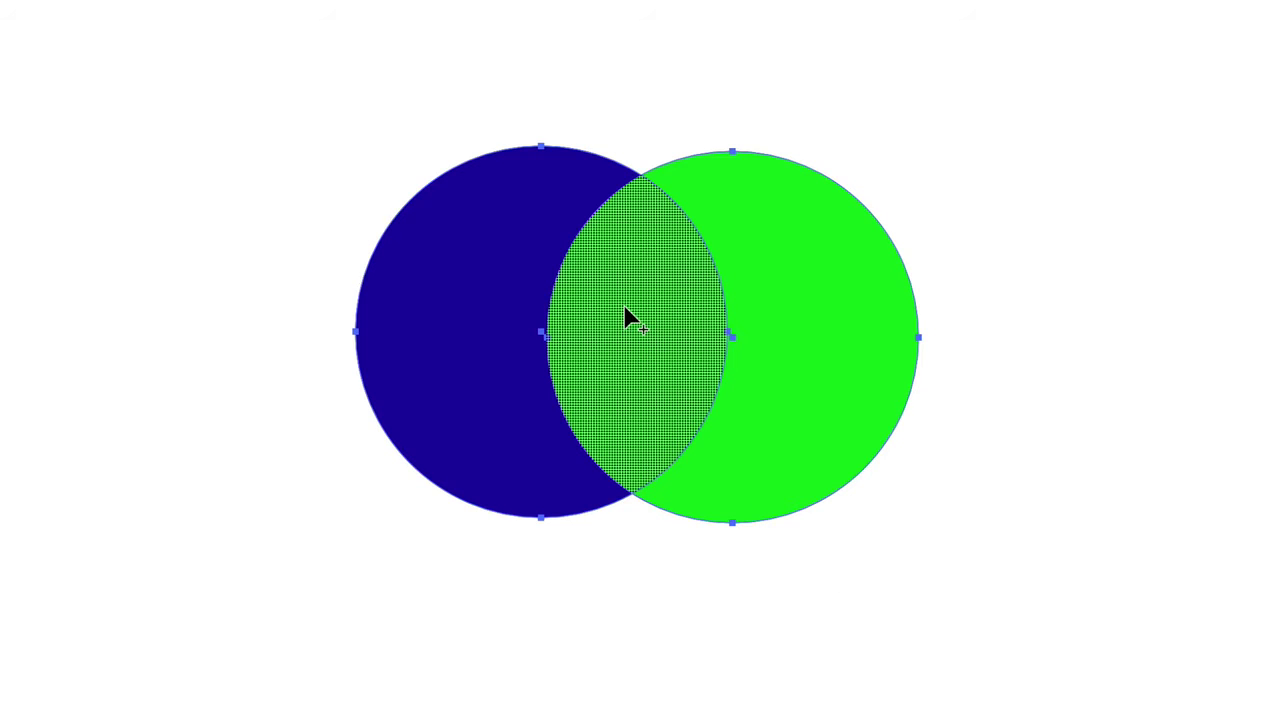
{"action": "key", "text": "alt"}
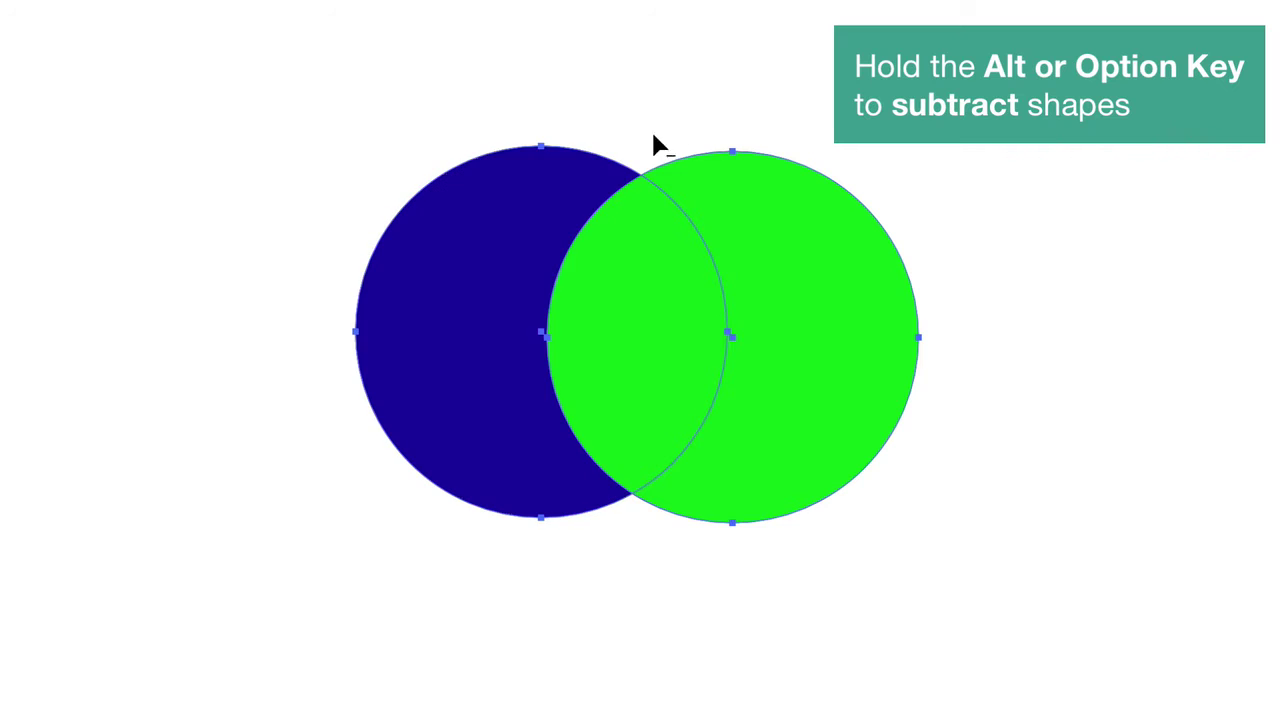
{"action": "left_click", "coordinate": [443, 274], "text": "alt"}
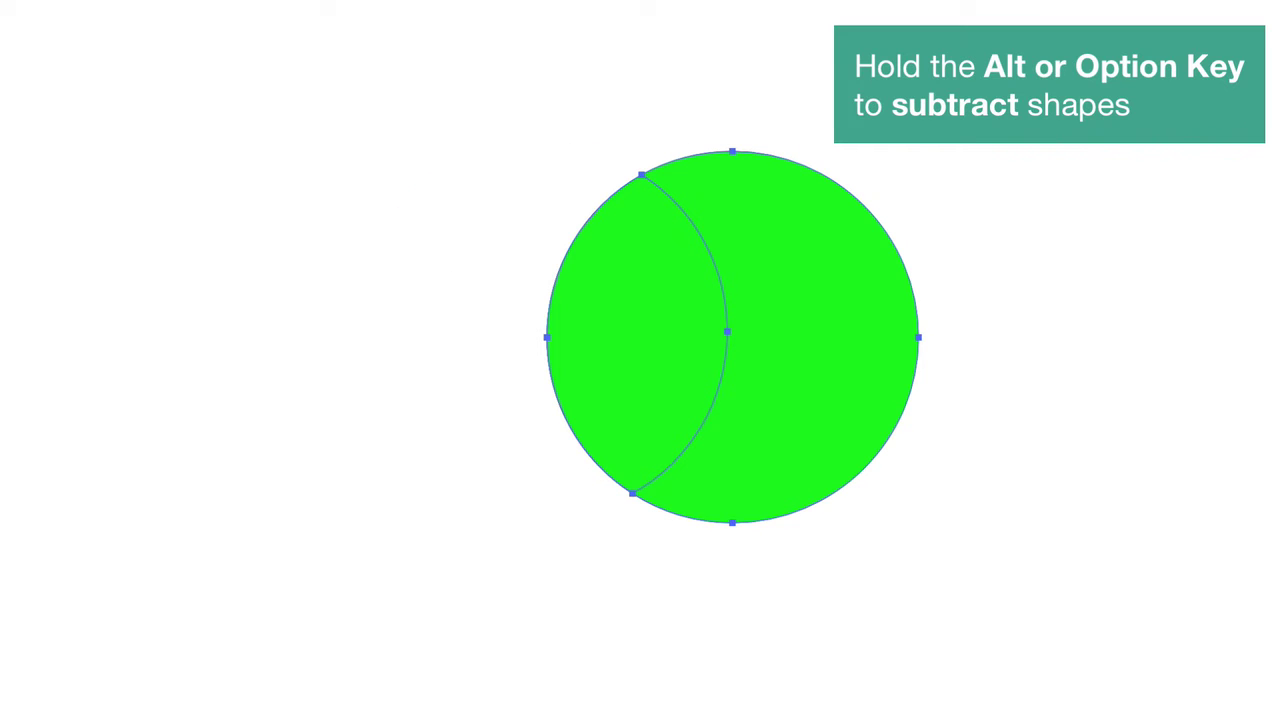
{"action": "key", "text": "ctrl+z"}
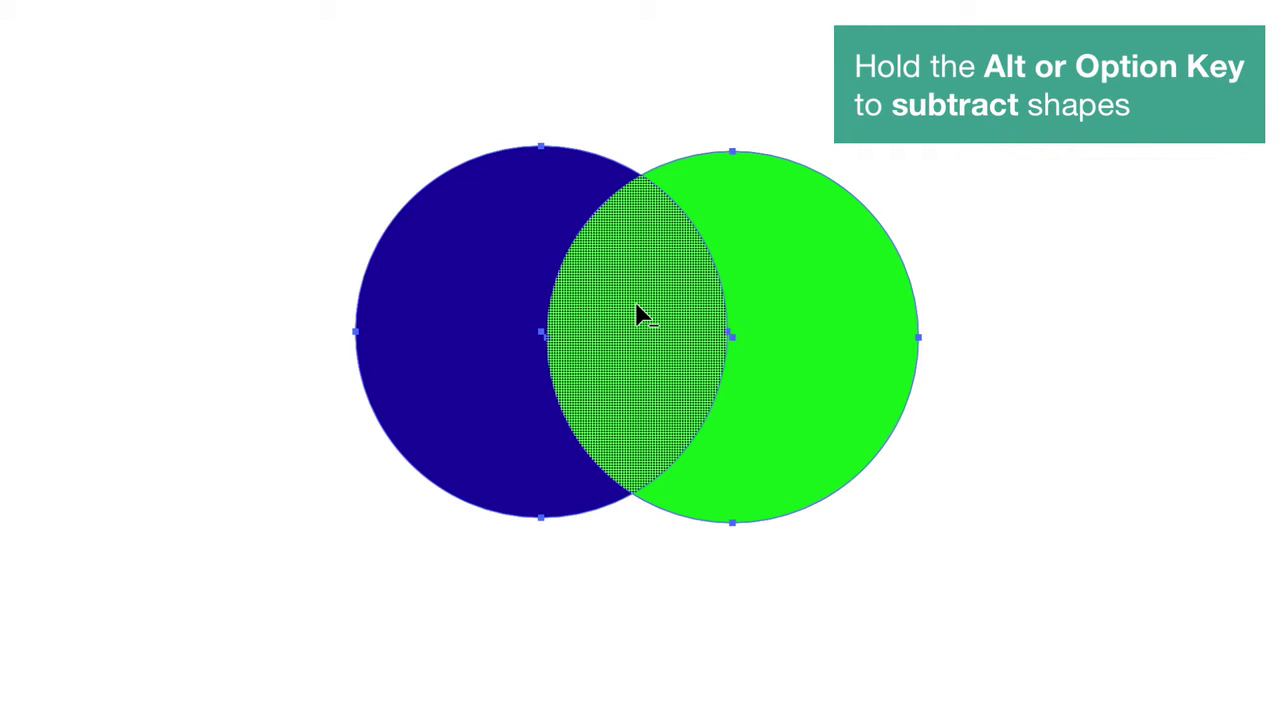
- Subtract the overlapping area of the two circles with Shape Builder, and delete the remaining shapes from the artboard
{"action": "left_click", "coordinate": [640, 318], "text": "alt"}
{"action": "left_click", "coordinate": [186, 187]}
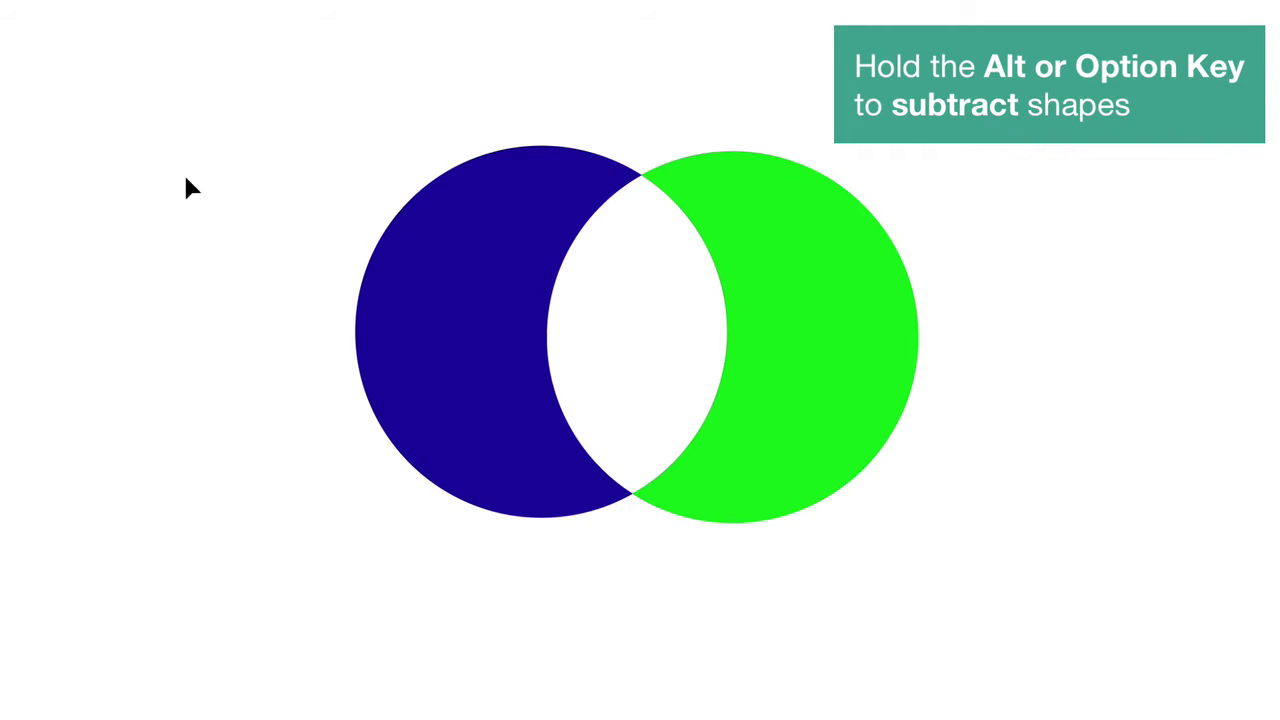
{"action": "left_click_drag", "start_coordinate": [270, 232], "coordinate": [720, 340]}
{"action": "key", "text": "Delete"}
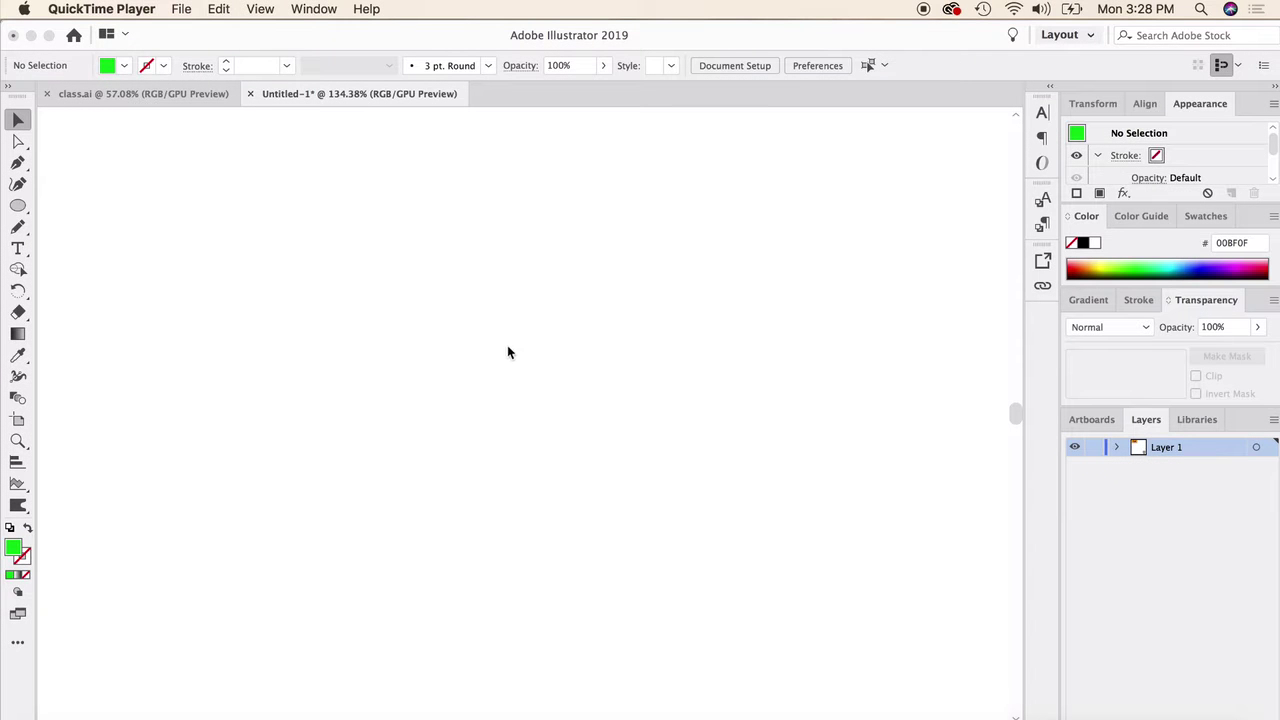
- Draw a tall green rectangle for the body and slightly round all its corners
{"action": "left_click", "coordinate": [452, 320]}
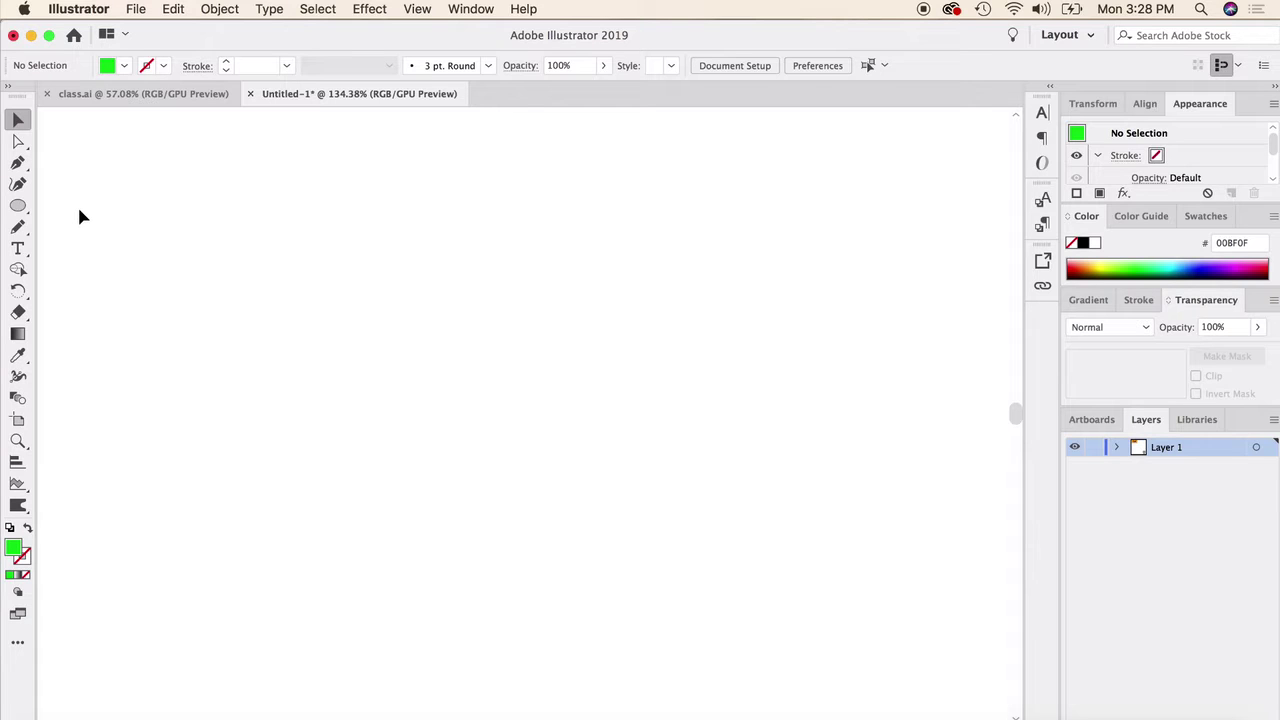
{"action": "left_click_drag", "start_coordinate": [18, 205], "coordinate": [101, 208]}
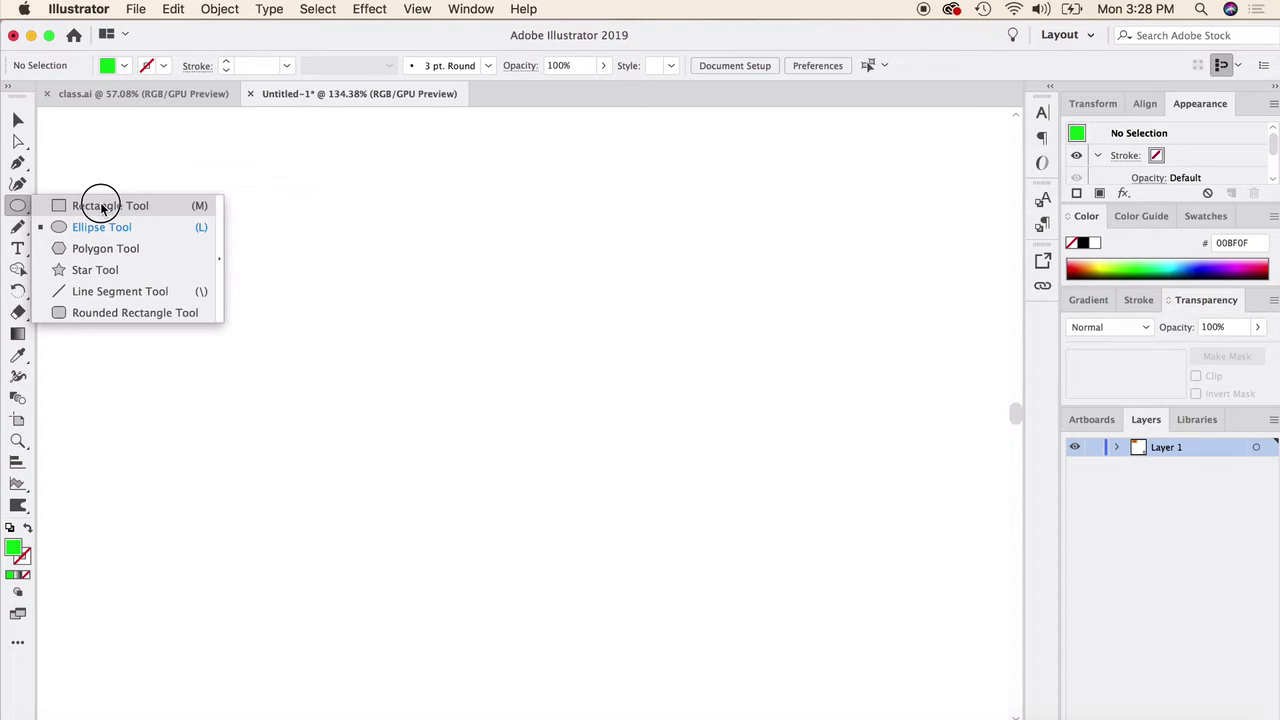
{"action": "left_click_drag", "start_coordinate": [101, 208], "coordinate": [102, 207]}
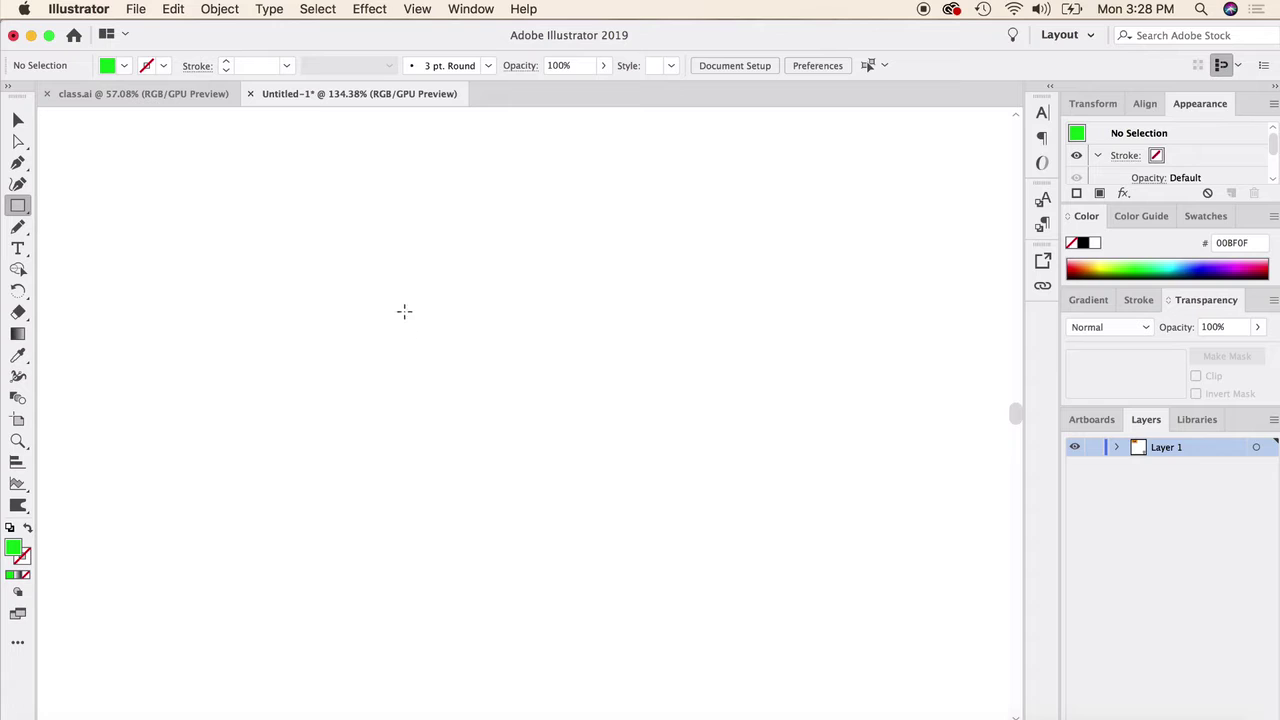
{"action": "left_click_drag", "start_coordinate": [380, 293], "coordinate": [497, 478]}
{"action": "scroll", "coordinate": [428, 311], "scroll_direction": "up", "scroll_amount": 5, "text": "alt"}
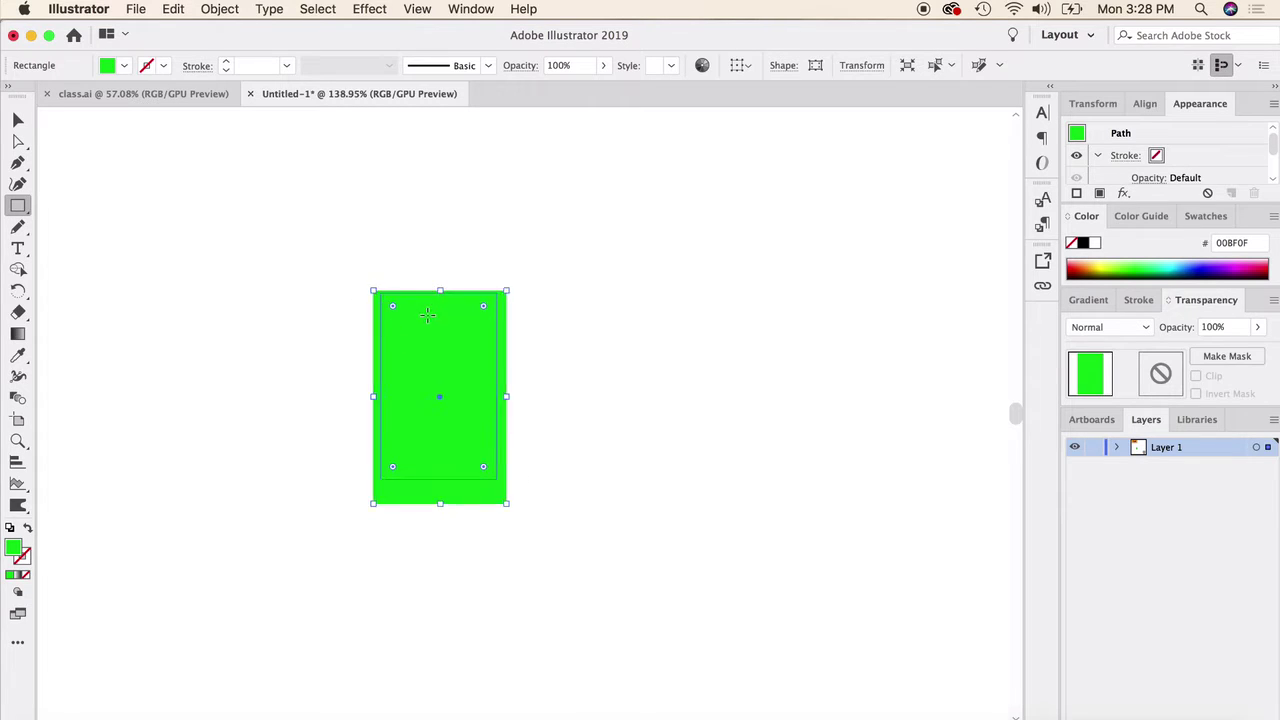
{"action": "left_click_drag", "start_coordinate": [332, 285], "coordinate": [339, 291]}
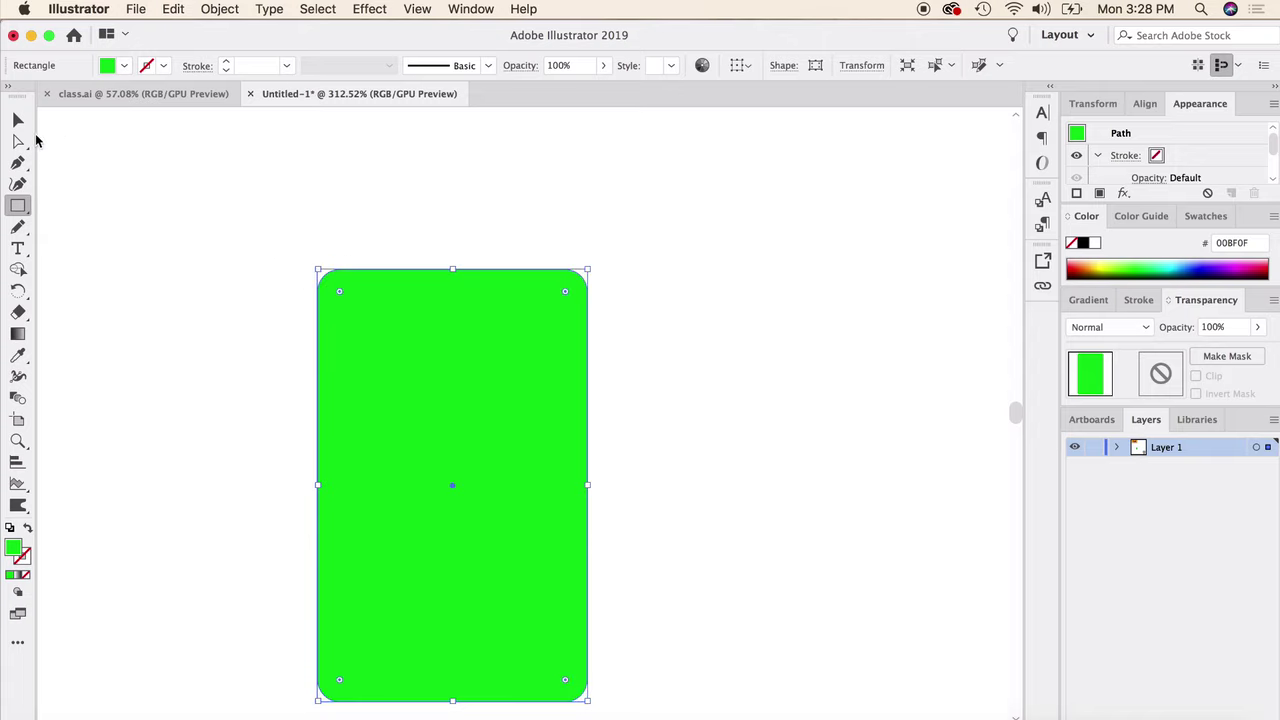
{"action": "left_click", "coordinate": [18, 120]}
{"action": "left_click", "coordinate": [177, 234]}
- Draw a smaller, wide rounded rectangle for the head and position it just above the body, roughly centred
{"action": "scroll", "coordinate": [360, 351], "scroll_direction": "up", "scroll_amount": 2}
{"action": "scroll", "coordinate": [360, 351], "scroll_direction": "right", "scroll_amount": 1}
{"action": "left_click", "coordinate": [20, 206]}
{"action": "left_click_drag", "start_coordinate": [20, 206], "coordinate": [142, 318]}
{"action": "left_click_drag", "start_coordinate": [313, 198], "coordinate": [531, 327]}
{"action": "left_click_drag", "start_coordinate": [479, 249], "coordinate": [510, 222]}
{"action": "key", "text": "v"}
{"action": "key", "text": "super+shift+a"}
{"action": "left_click_drag", "start_coordinate": [470, 305], "coordinate": [433, 286]}
{"action": "left_click", "coordinate": [549, 289]}
{"action": "left_click", "coordinate": [570, 295]}
- Draw a tiny rectangle at the middle of the head's bottom edge for the neck
{"action": "left_click", "coordinate": [12, 210]}
{"action": "left_click_drag", "start_coordinate": [12, 210], "coordinate": [89, 208]}
{"action": "left_click_drag", "start_coordinate": [410, 303], "coordinate": [446, 318]}
{"action": "left_click", "coordinate": [17, 122]}
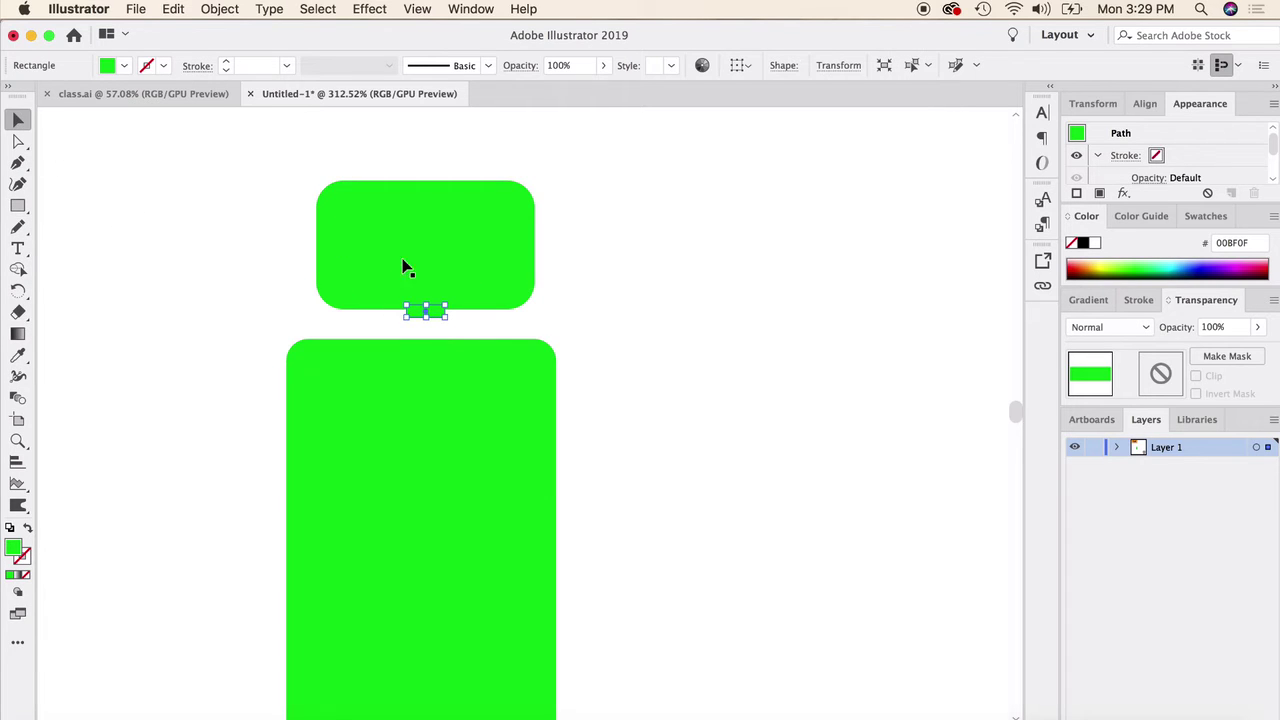
- Round the corners of the tiny neck rectangle fully so it becomes pill-shaped
{"action": "scroll", "coordinate": [402, 262], "scroll_direction": "up", "scroll_amount": 1}
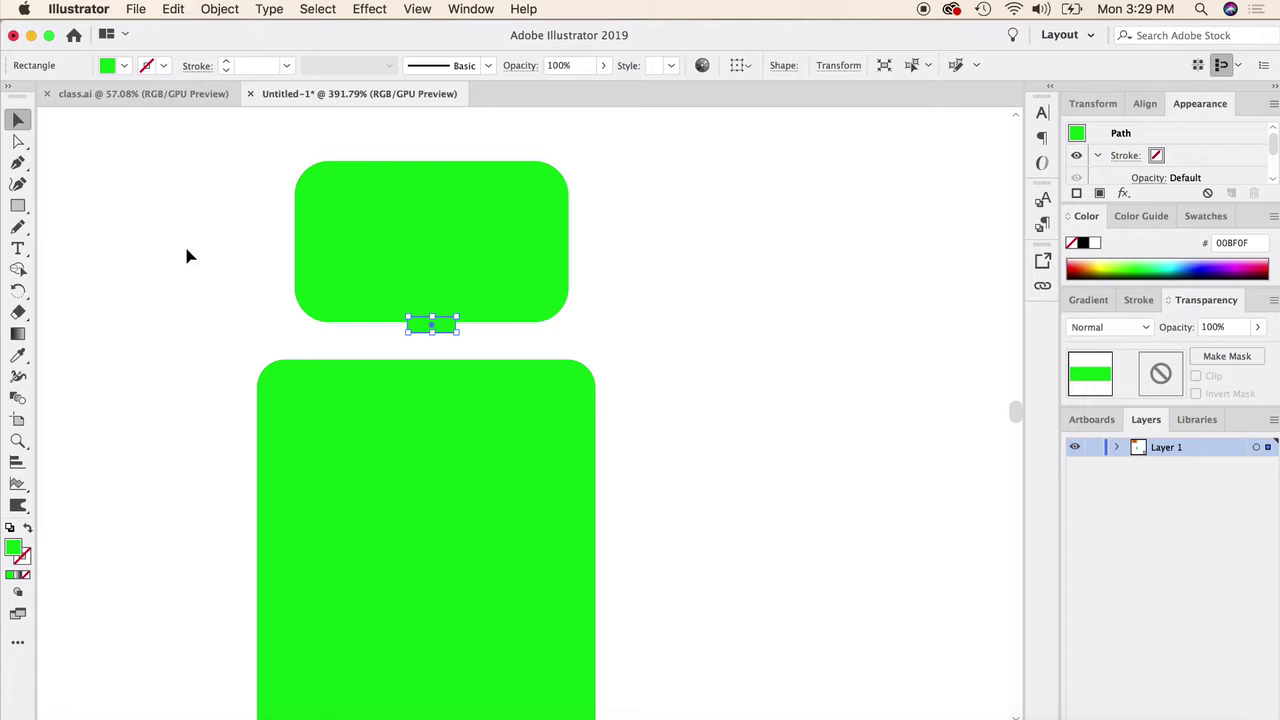
{"action": "left_click", "coordinate": [17, 141]}
{"action": "left_click_drag", "start_coordinate": [438, 328], "coordinate": [427, 328]}
{"action": "left_click", "coordinate": [18, 120]}
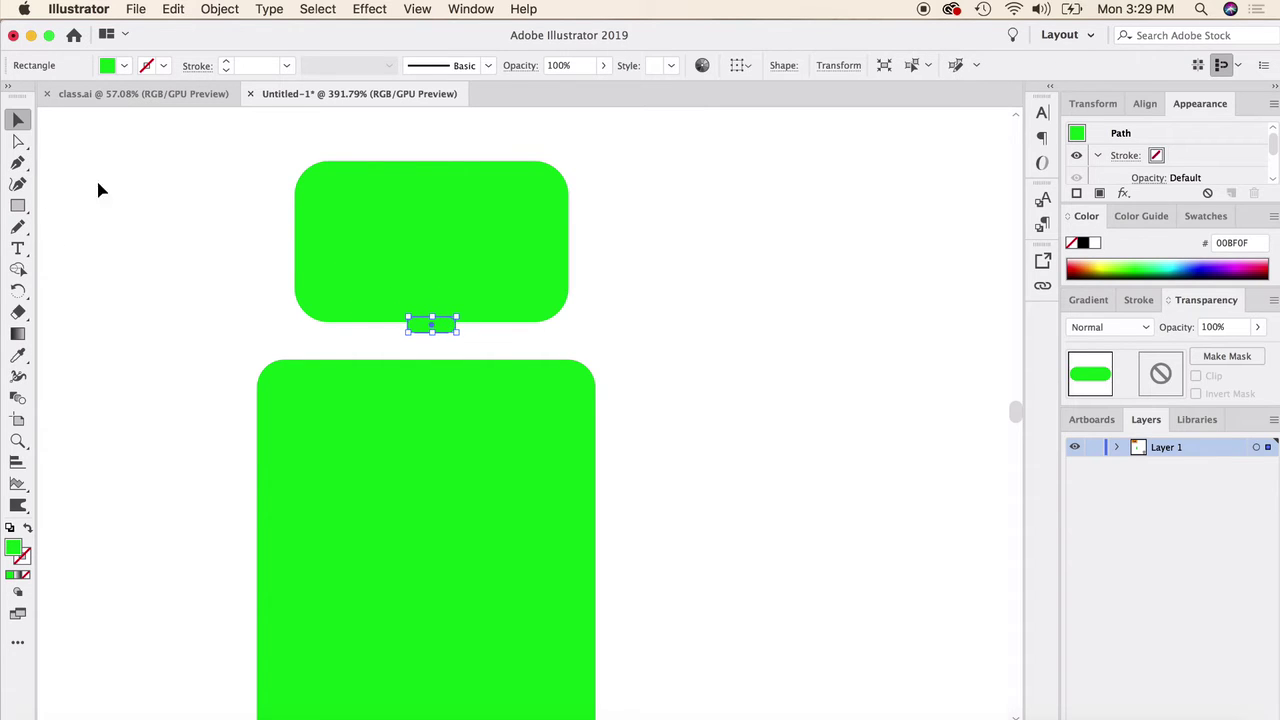
{"action": "left_click", "coordinate": [220, 304]}
- Duplicate the neck pill directly below itself and place several more copies in a row beside it
{"action": "scroll", "coordinate": [423, 340], "scroll_direction": "up", "scroll_amount": 2}
{"action": "left_click", "coordinate": [424, 320]}
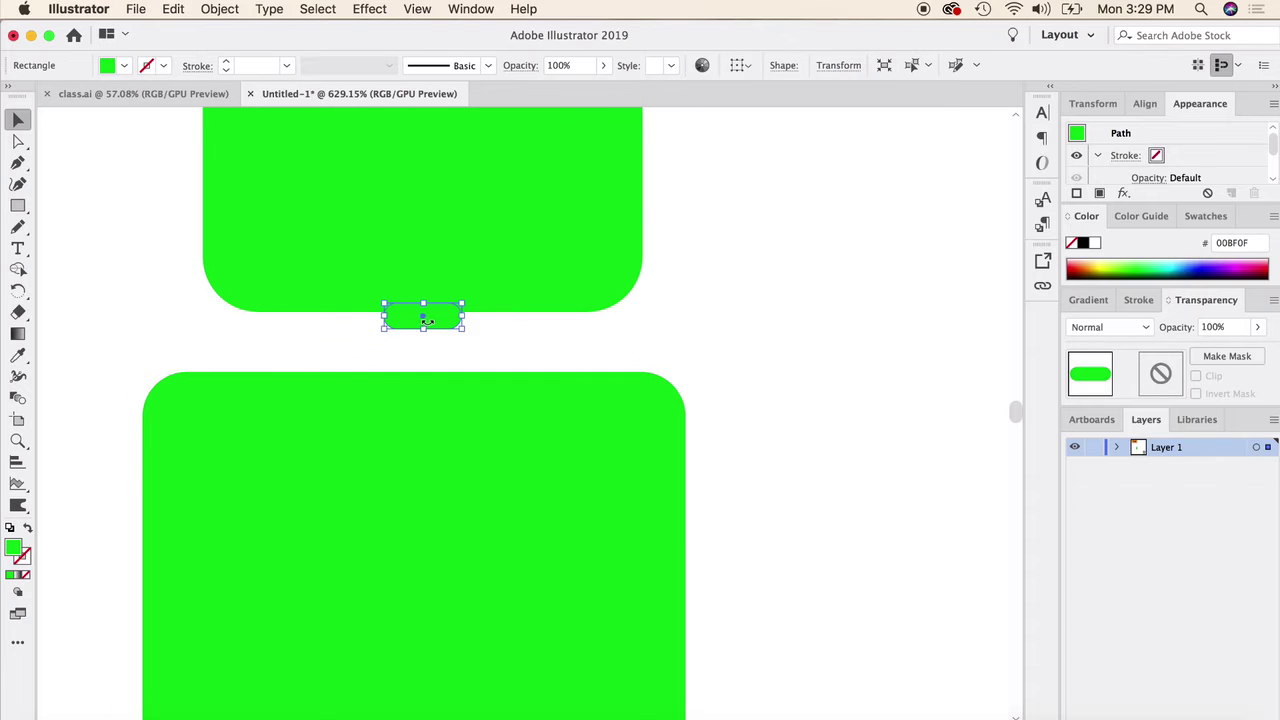
{"action": "left_click_drag", "start_coordinate": [441, 326], "coordinate": [632, 346]}
{"action": "left_click_drag", "start_coordinate": [632, 346], "coordinate": [794, 314]}
{"action": "key", "text": "super+z"}
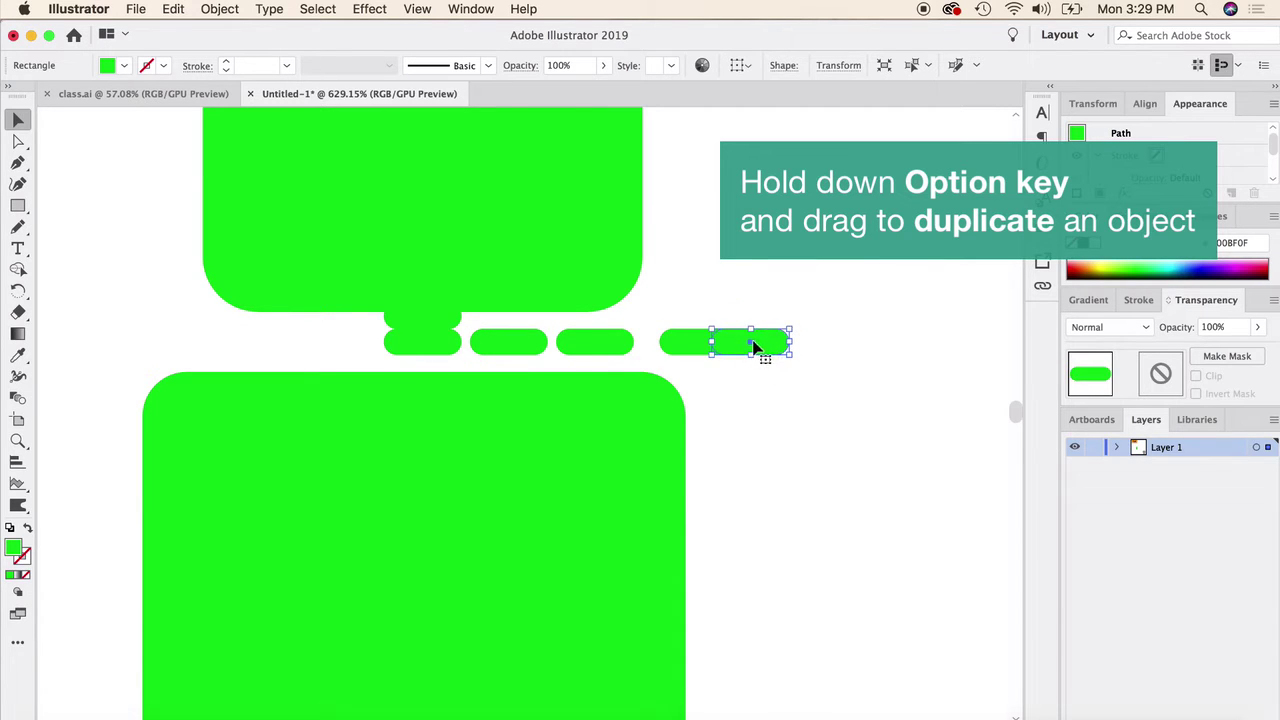
- Delete the extra pill copies beside the neck, keeping the two stacked under the head
{"action": "key", "text": "super+shift+a"}
{"action": "left_click", "coordinate": [700, 350]}
{"action": "key", "text": "Delete"}
{"action": "left_click", "coordinate": [514, 346]}
{"action": "key", "text": "Delete"}
{"action": "left_click", "coordinate": [598, 347]}
{"action": "key", "text": "Delete"}
- Duplicate the lower neck pill once more directly below so the neck reaches the body
{"action": "left_click", "coordinate": [441, 350]}
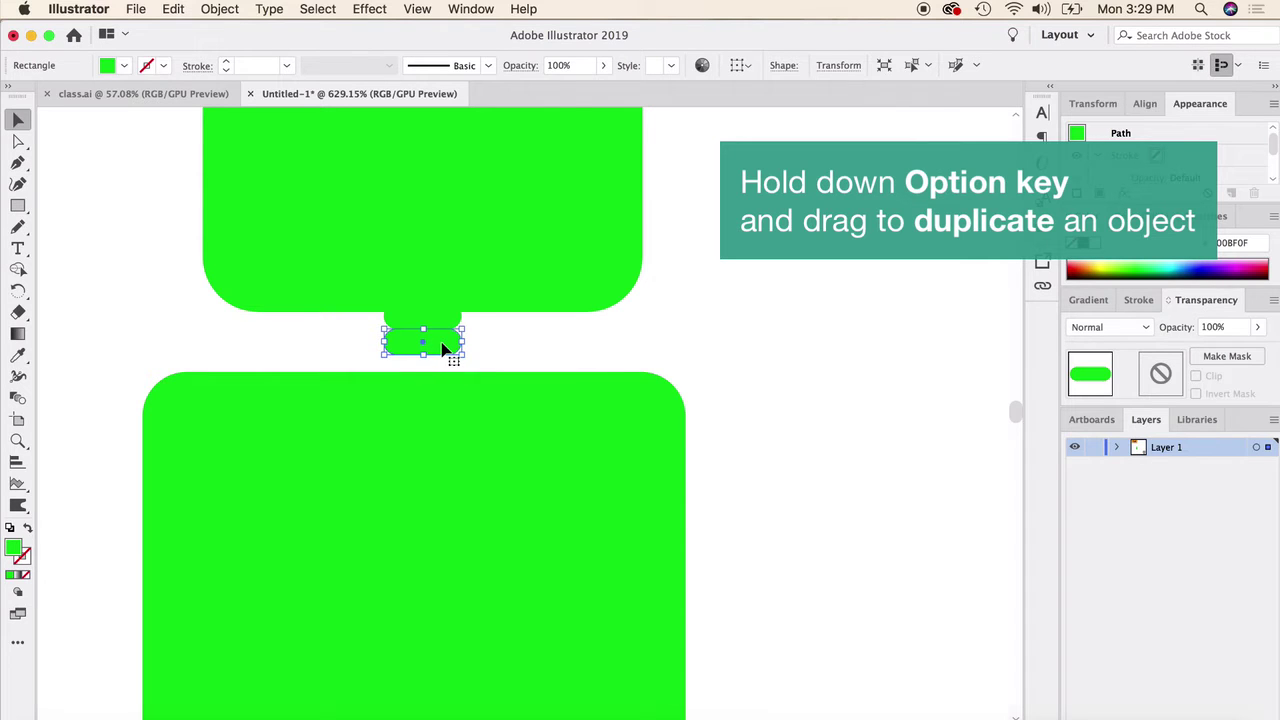
{"action": "left_click_drag", "start_coordinate": [446, 346], "coordinate": [443, 365]}
{"action": "left_click", "coordinate": [742, 404]}
{"action": "scroll", "coordinate": [565, 440], "scroll_direction": "down", "scroll_amount": 5}
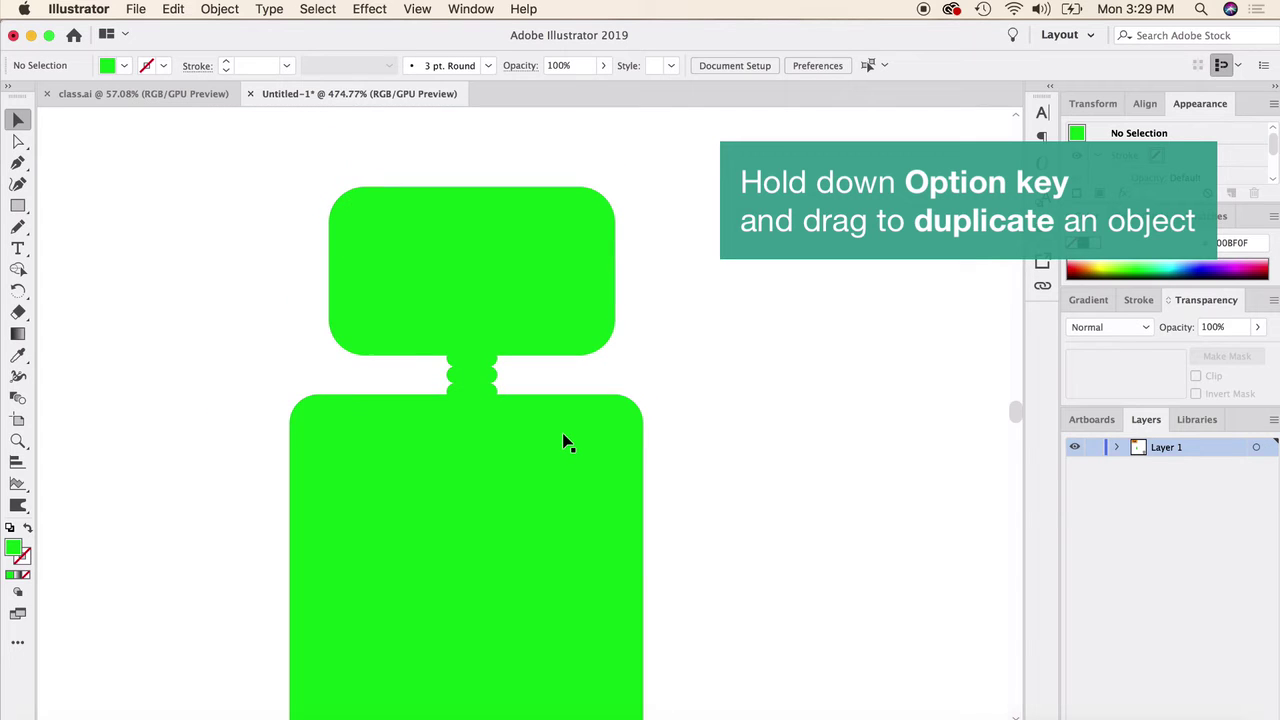
{"action": "scroll", "coordinate": [303, 292], "scroll_direction": "up", "scroll_amount": 2}
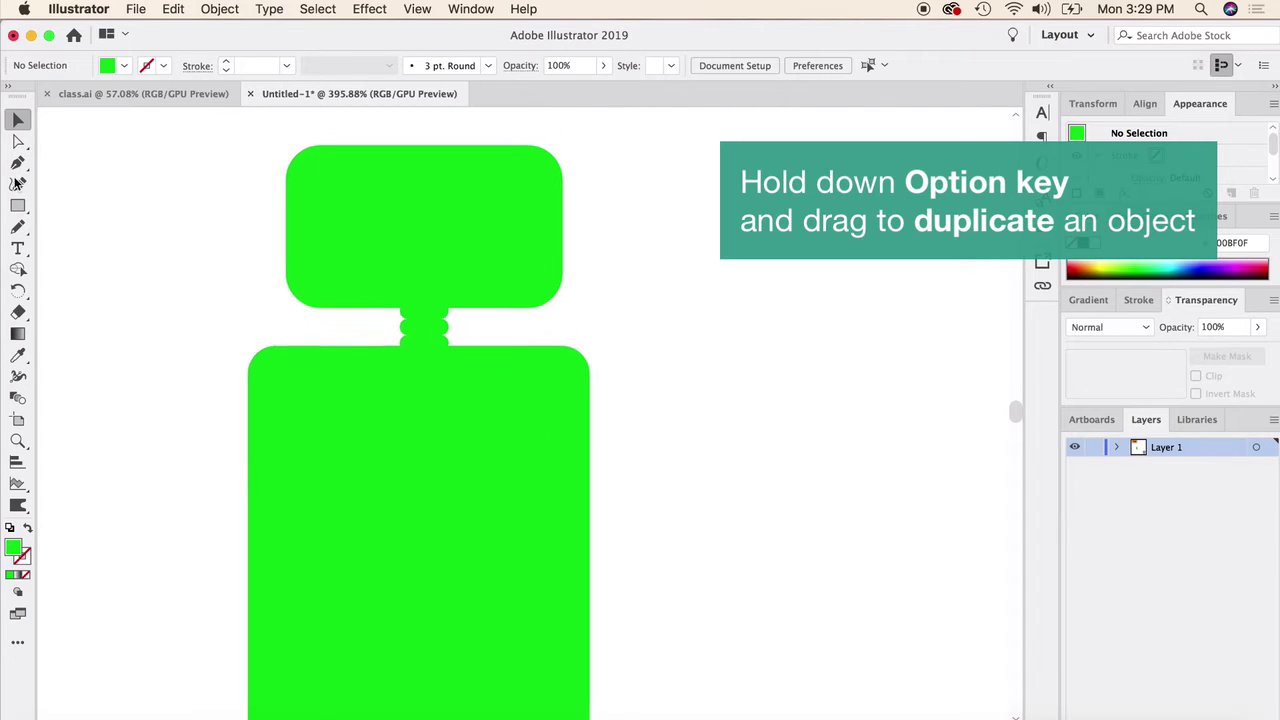
- Offset the head's path by -0.04 in with miter joins and fill the new inner shape white
{"action": "left_click_drag", "start_coordinate": [17, 205], "coordinate": [90, 312]}
{"action": "left_click", "coordinate": [18, 121]}
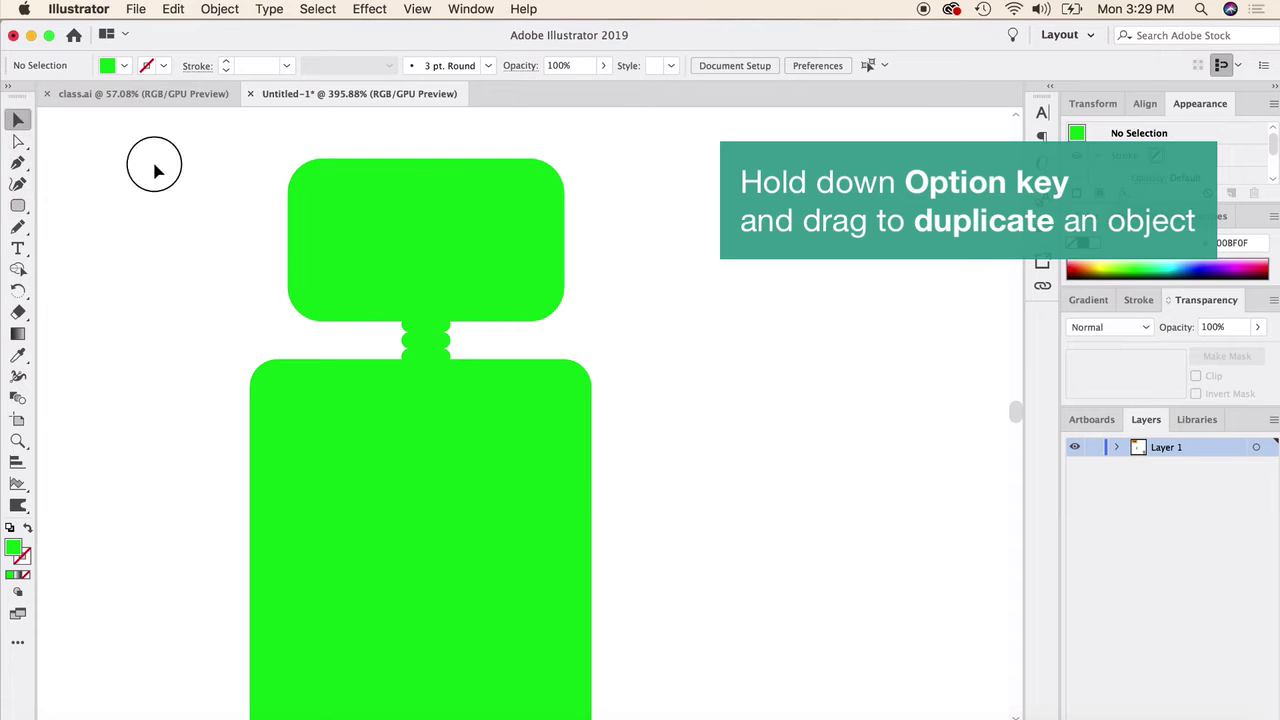
{"action": "left_click", "coordinate": [391, 240]}
{"action": "scroll", "coordinate": [300, 180], "scroll_direction": "up", "scroll_amount": 1}
{"action": "scroll", "coordinate": [401, 244], "scroll_direction": "up", "scroll_amount": 4}
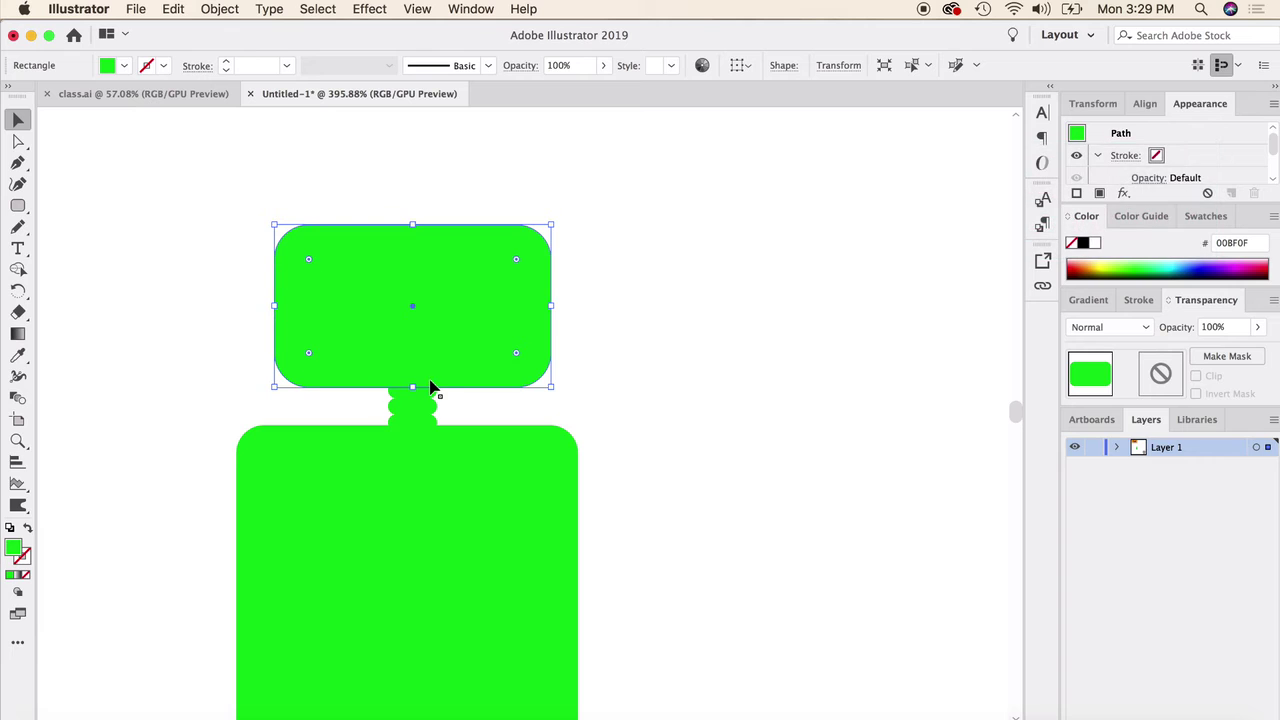
{"action": "left_click", "coordinate": [220, 9]}
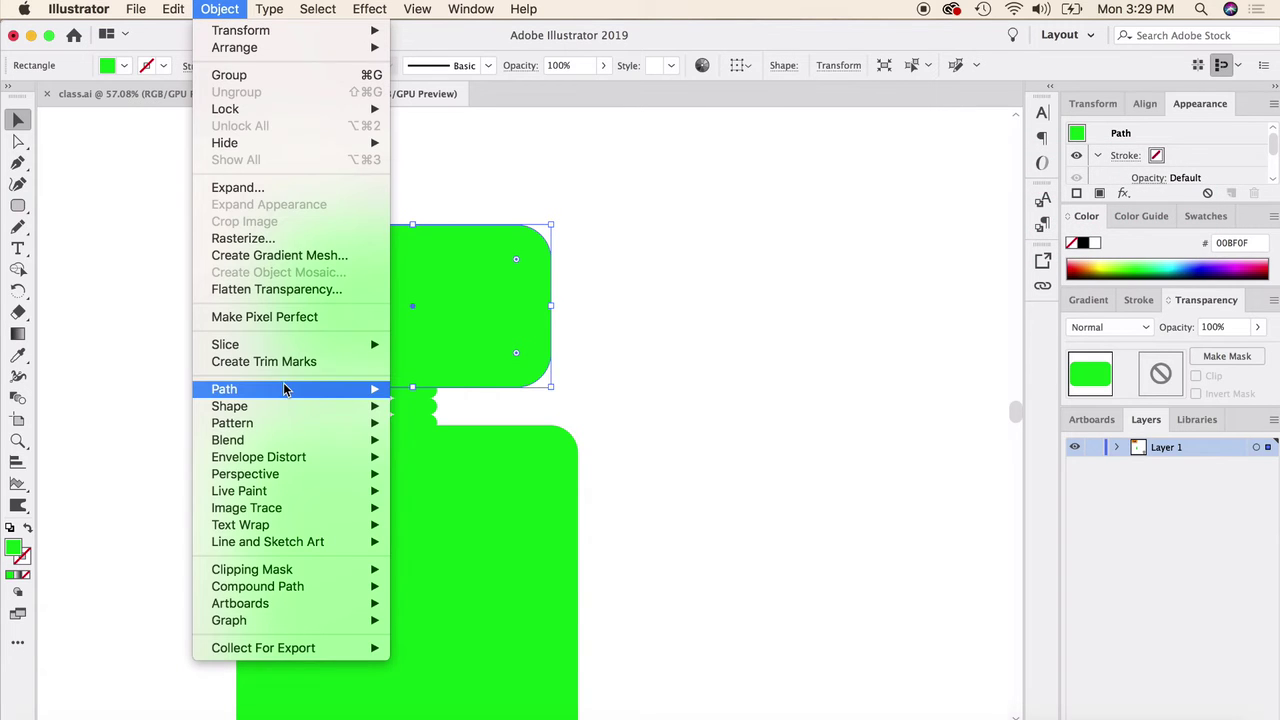
{"action": "mouse_move", "coordinate": [285, 390]}
{"action": "left_click", "coordinate": [474, 452]}
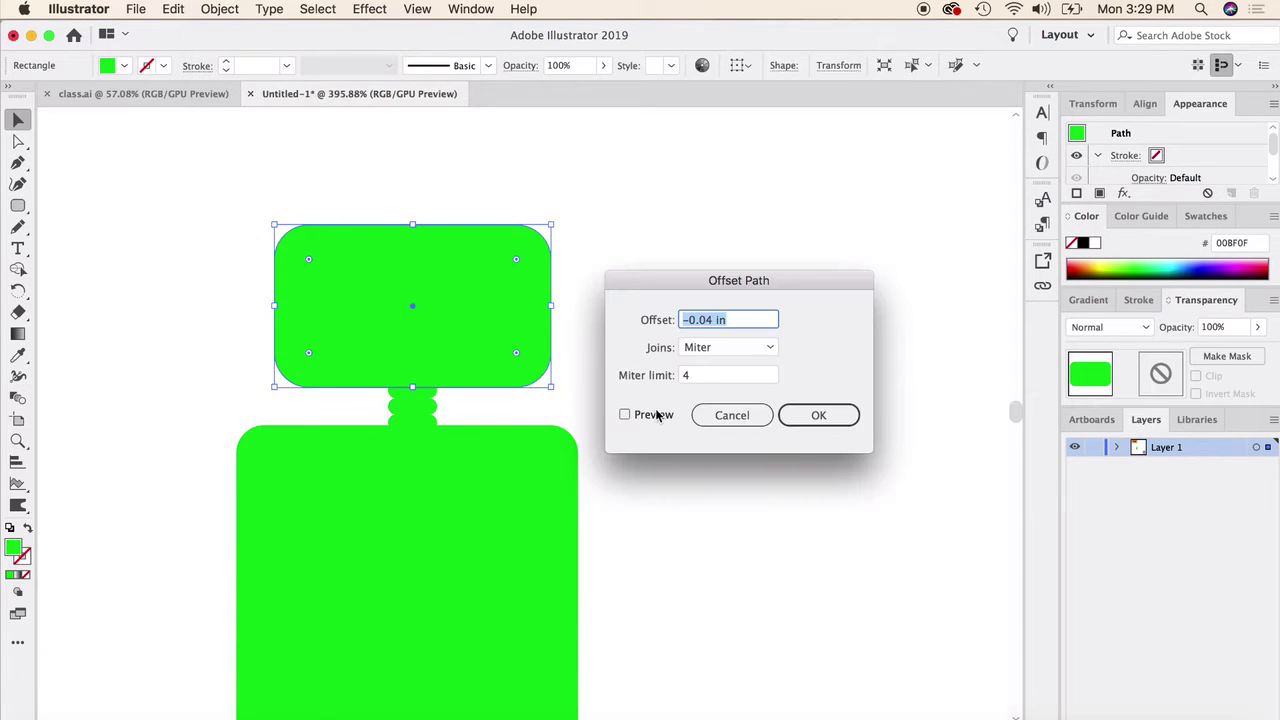
{"action": "left_click", "coordinate": [626, 415]}
{"action": "left_click", "coordinate": [818, 415]}
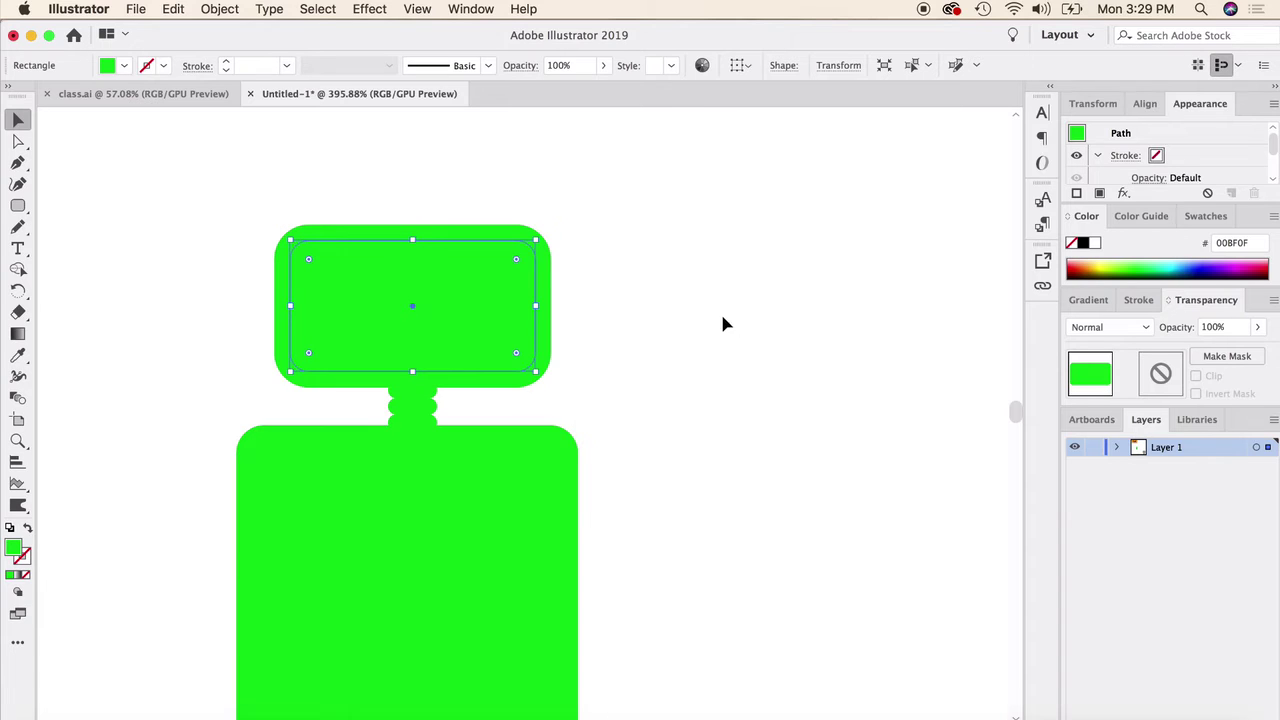
{"action": "left_click", "coordinate": [1094, 243]}
{"action": "left_click", "coordinate": [798, 298]}
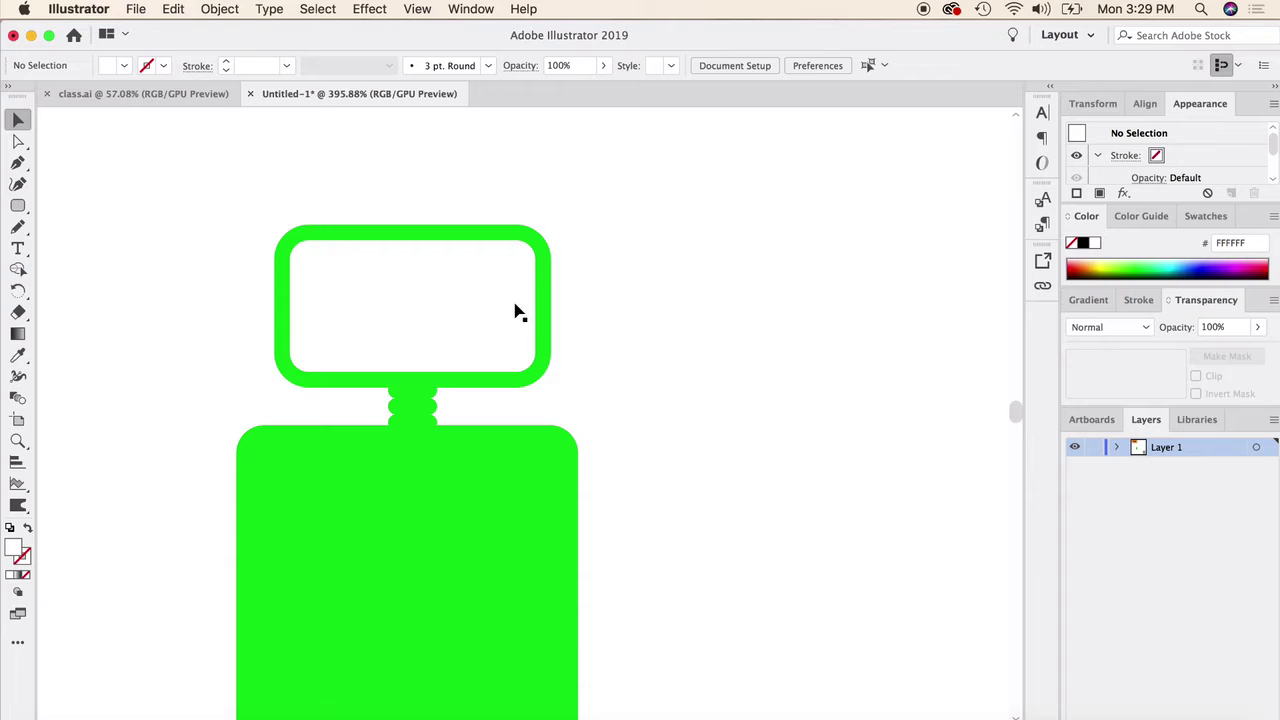
- Draw a circular eye about 0.14 in wide in the head, fill it with the body's green, and duplicate it alongside
{"action": "left_click_drag", "start_coordinate": [19, 210], "coordinate": [29, 228]}
{"action": "left_click_drag", "start_coordinate": [332, 277], "coordinate": [382, 327]}
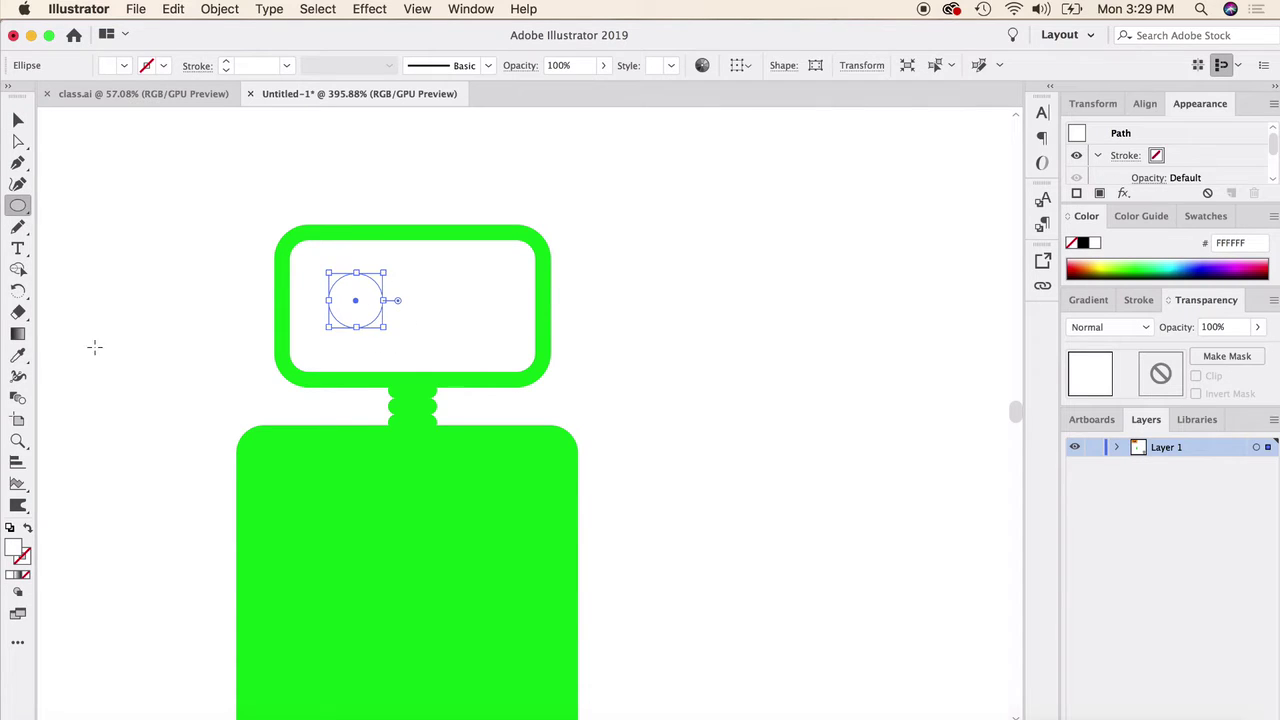
{"action": "left_click", "coordinate": [18, 355]}
{"action": "left_click", "coordinate": [296, 497]}
{"action": "left_click", "coordinate": [18, 120]}
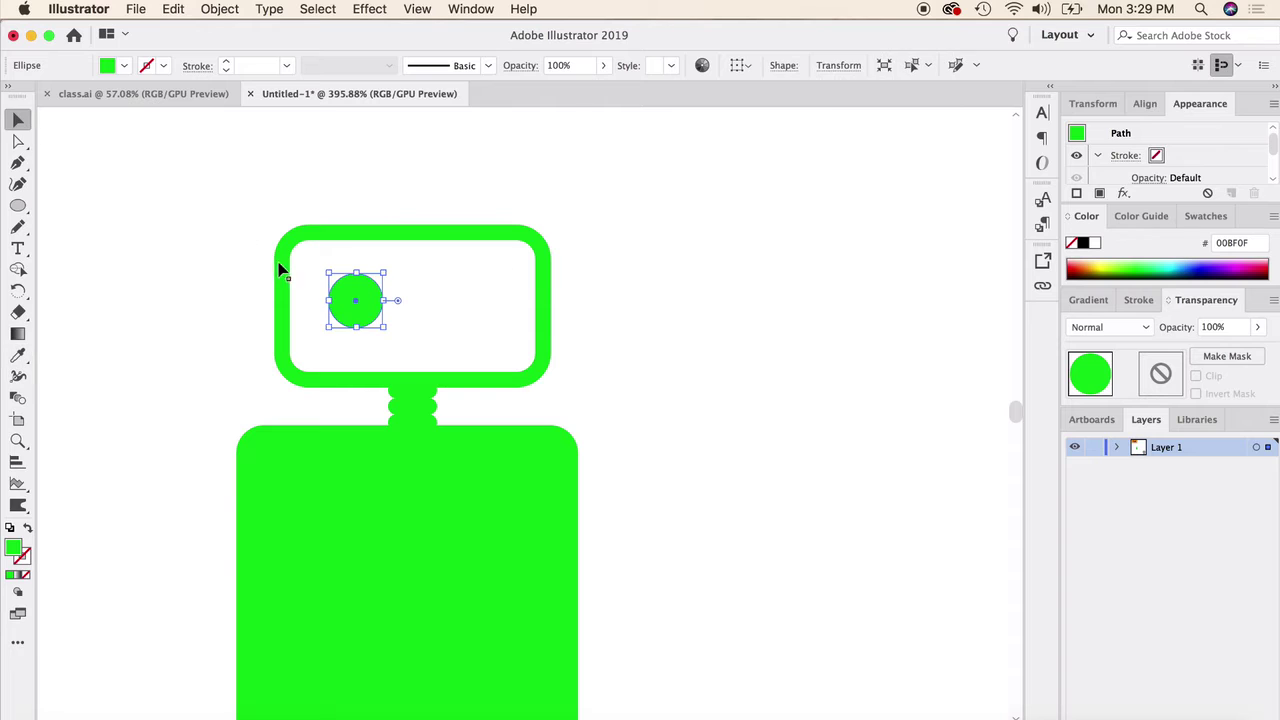
{"action": "left_click_drag", "start_coordinate": [344, 299], "coordinate": [452, 299]}
{"action": "left_click", "coordinate": [684, 300]}
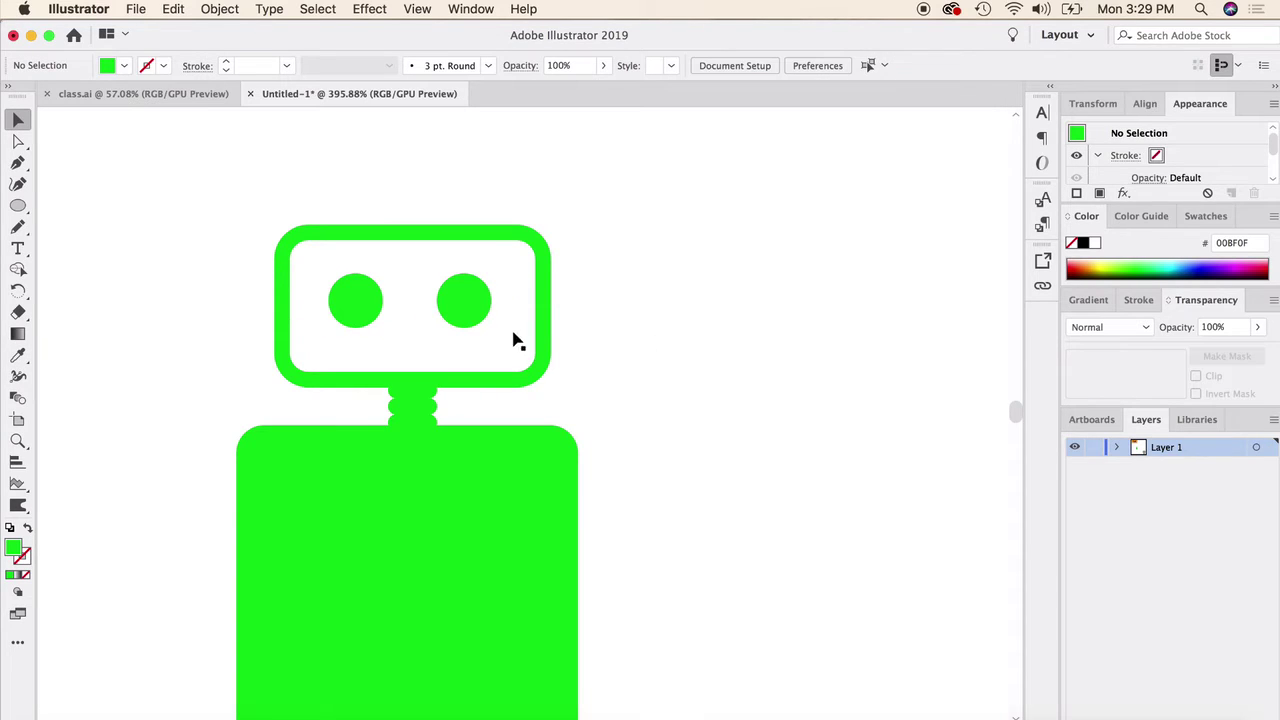
- Offset the paths of both eye circles outward with miter joins
{"action": "left_click", "coordinate": [478, 302]}
{"action": "left_click", "coordinate": [355, 308], "text": "shift"}
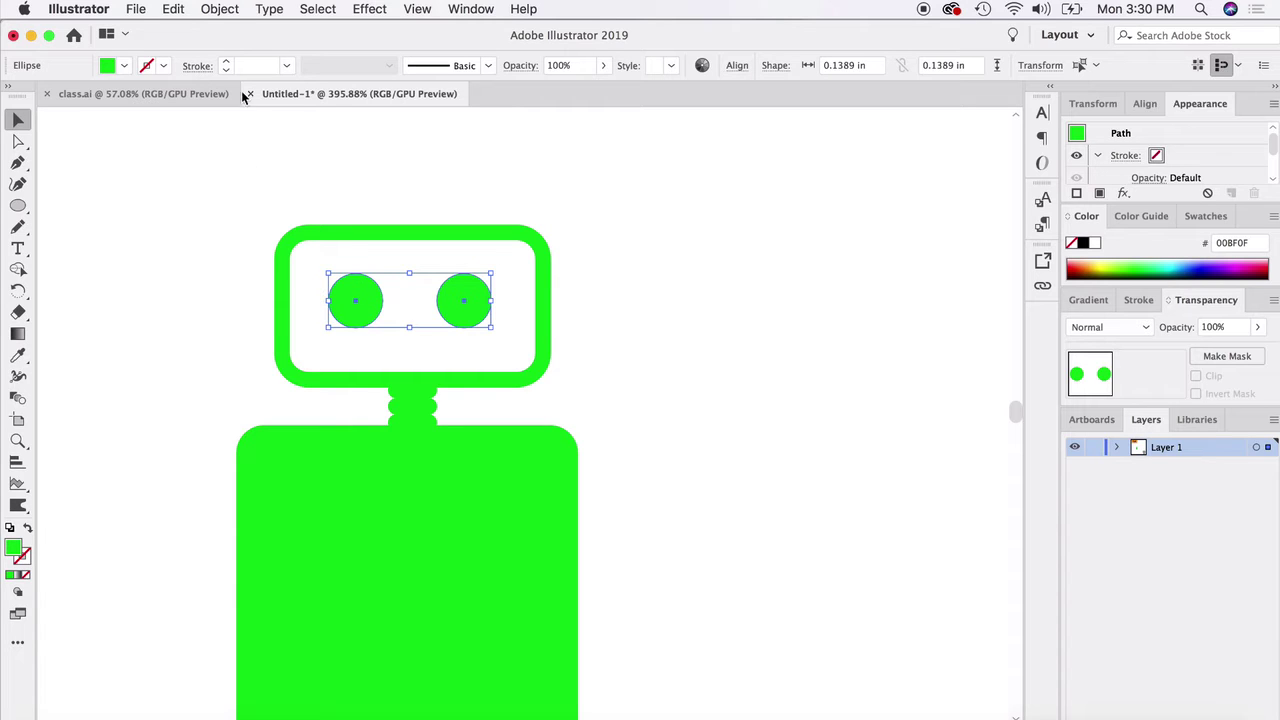
{"action": "left_click", "coordinate": [218, 8]}
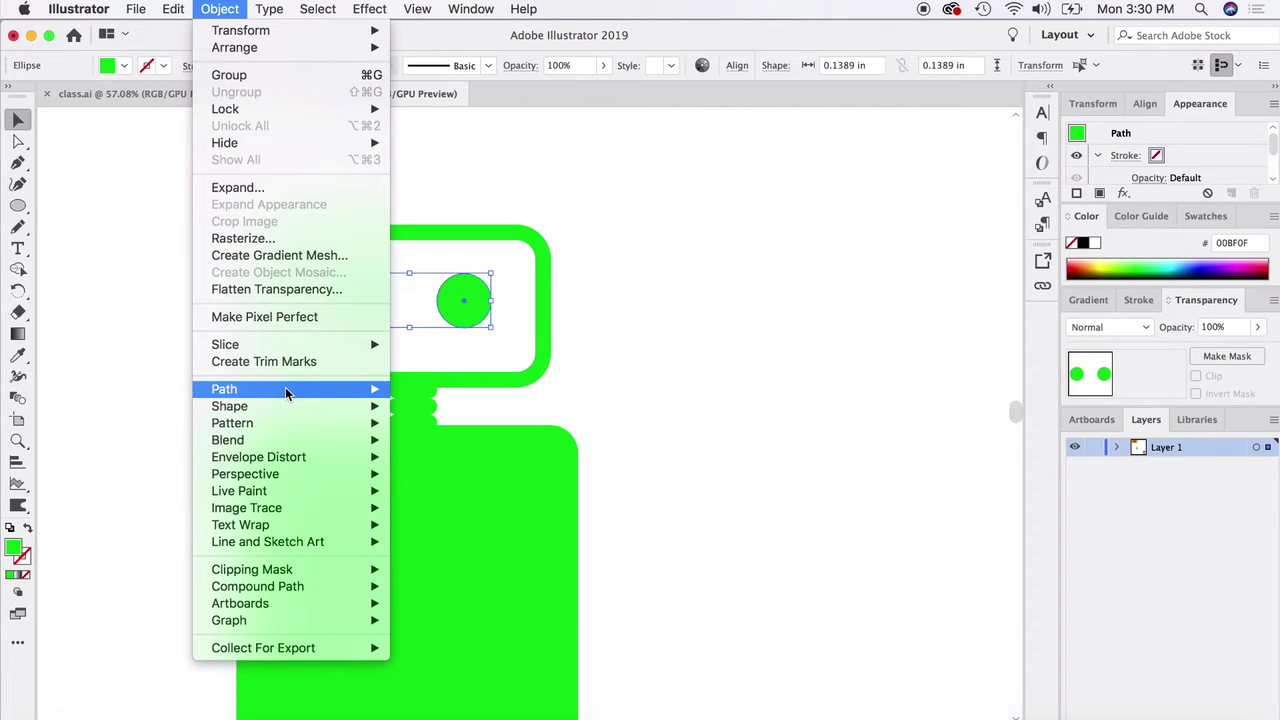
{"action": "mouse_move", "coordinate": [290, 390]}
{"action": "left_click", "coordinate": [491, 451]}
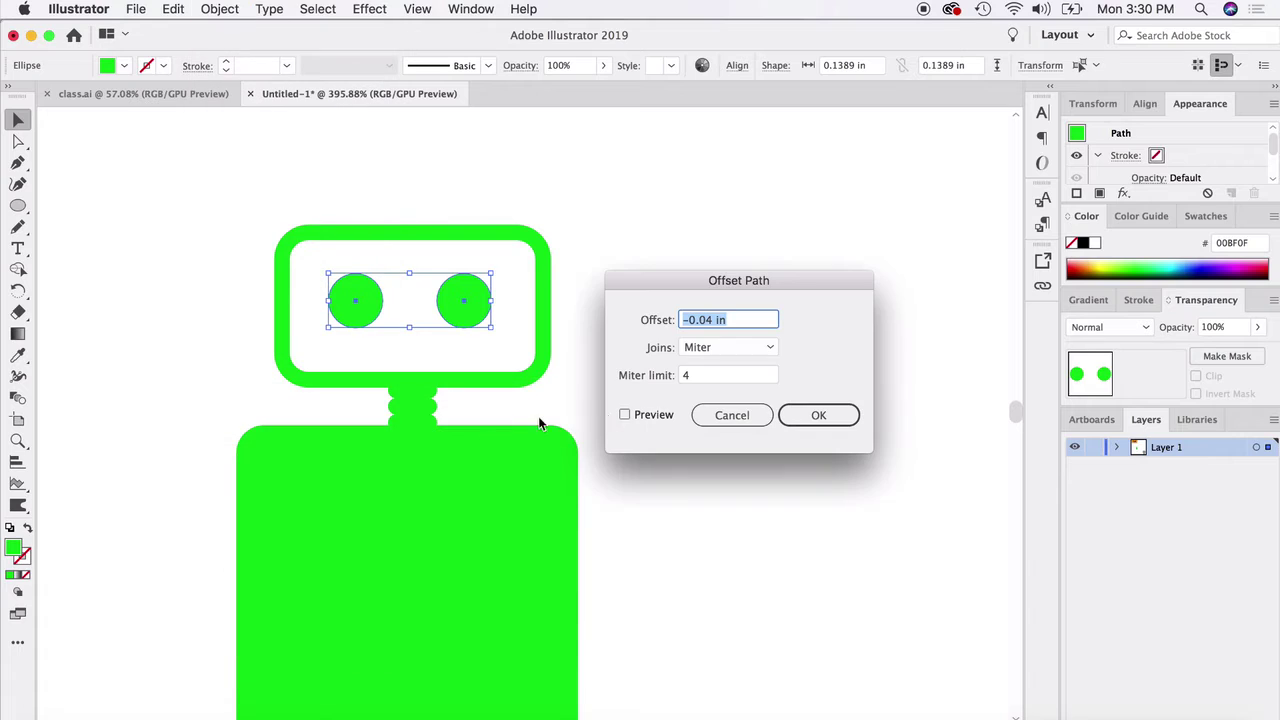
{"action": "left_click", "coordinate": [689, 320]}
{"action": "left_click", "coordinate": [625, 415]}
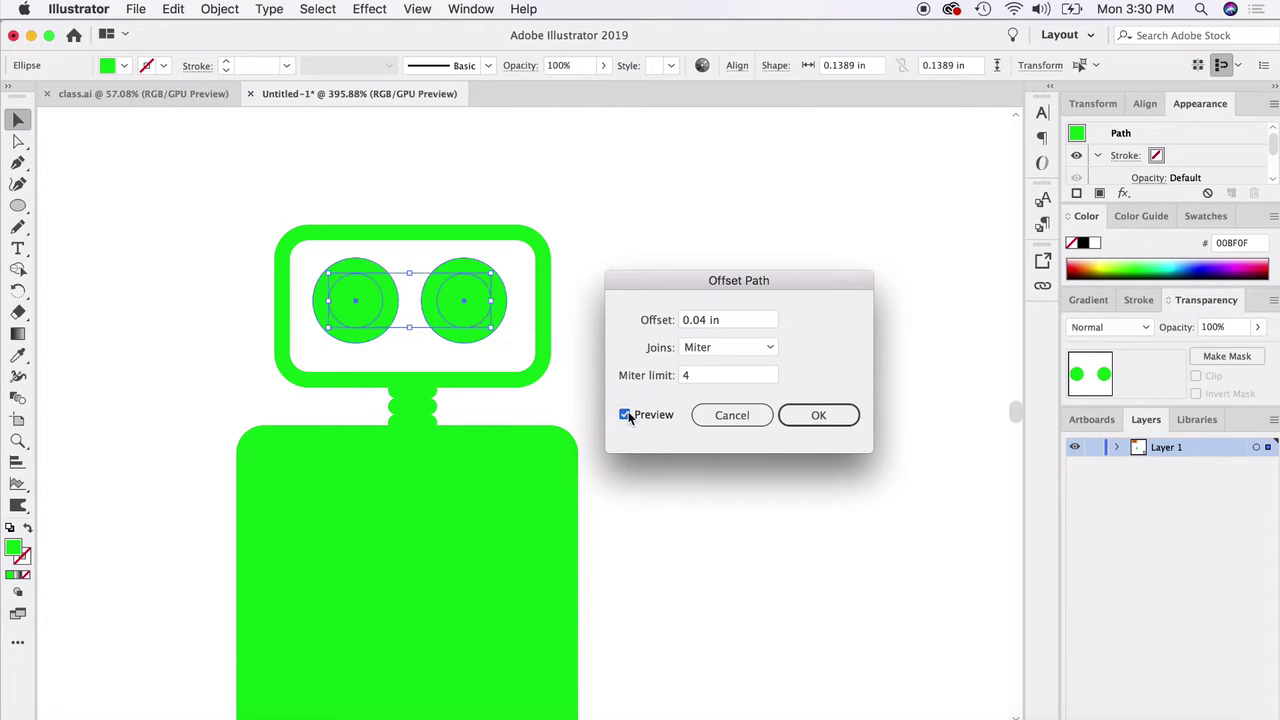
{"action": "left_click", "coordinate": [704, 322]}
{"action": "left_click", "coordinate": [792, 415]}
- Fill the inner circles of both eyes with the head interior's white, leaving green rings
{"action": "left_click", "coordinate": [450, 310]}
{"action": "left_click", "coordinate": [362, 305], "text": "shift"}
{"action": "left_click", "coordinate": [18, 355]}
{"action": "left_click", "coordinate": [306, 286]}
{"action": "left_click", "coordinate": [18, 120]}
{"action": "left_click", "coordinate": [227, 380]}
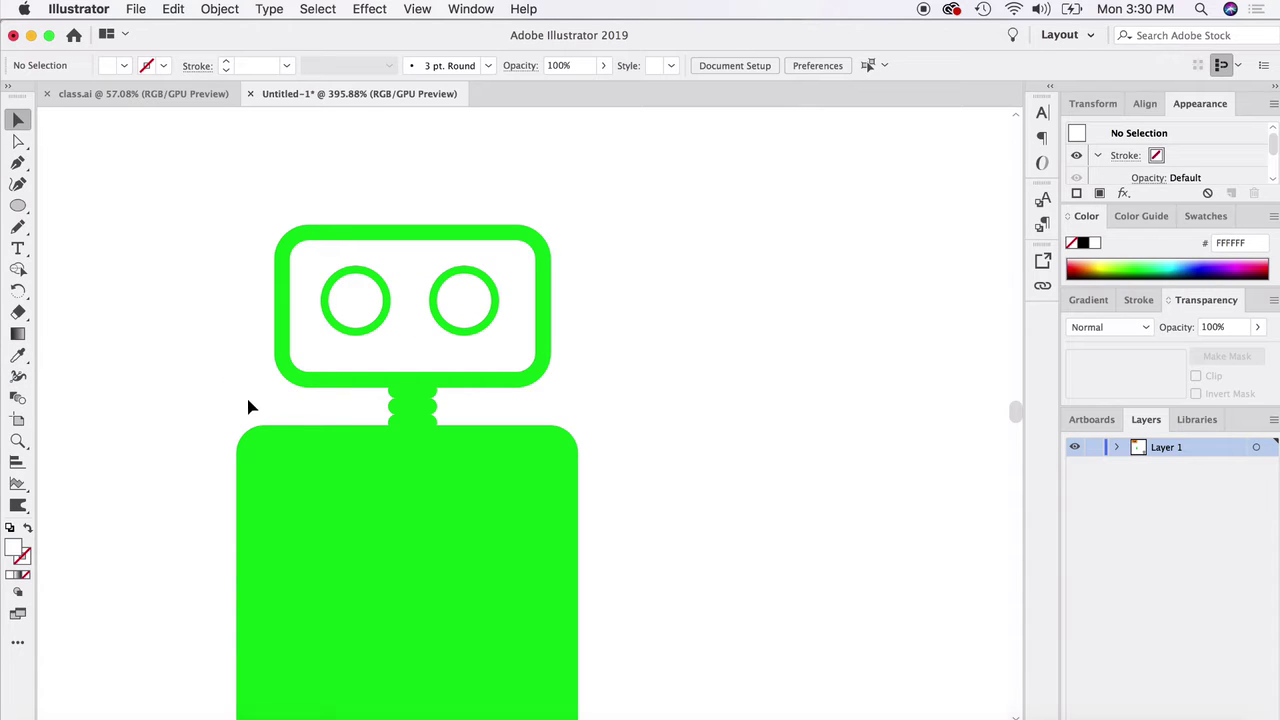
- Shorten and slightly narrow the body rectangle, keeping it directly beneath the neck
{"action": "scroll", "coordinate": [275, 410], "scroll_direction": "down", "scroll_amount": 2}
{"action": "scroll", "coordinate": [334, 312], "scroll_direction": "up", "scroll_amount": 2}
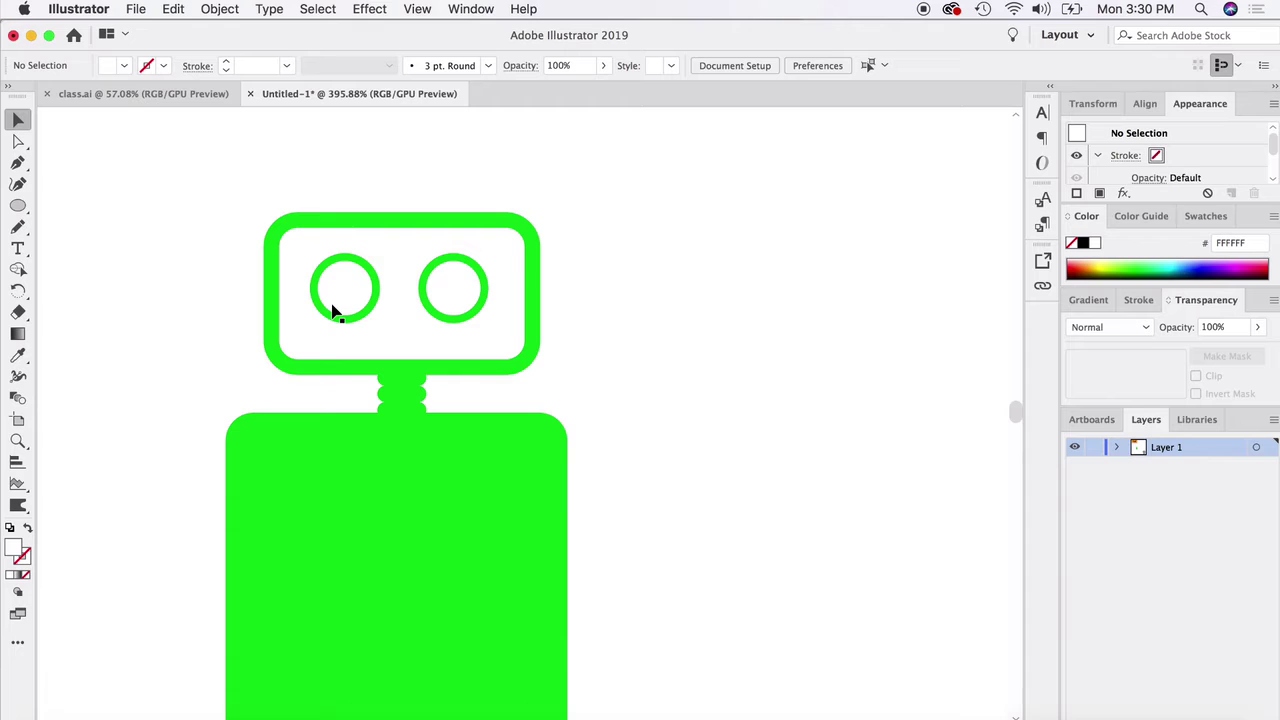
{"action": "scroll", "coordinate": [202, 440], "scroll_direction": "down", "scroll_amount": 4}
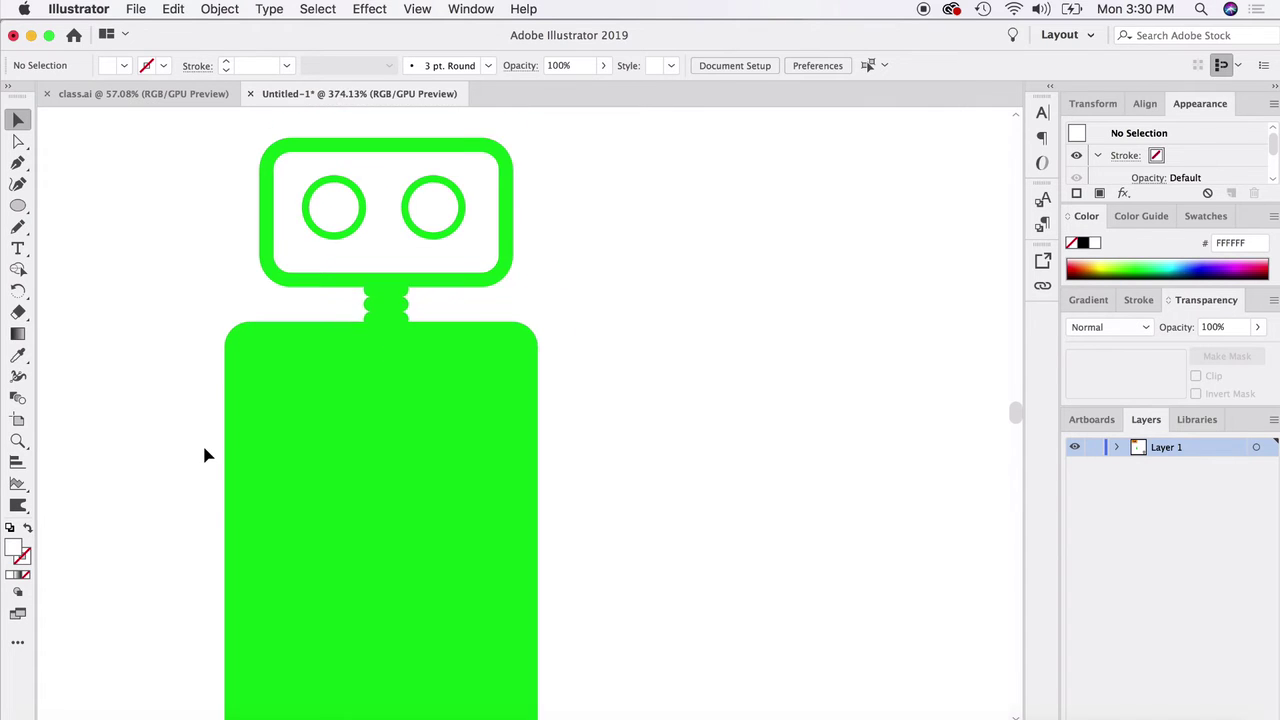
{"action": "scroll", "coordinate": [202, 454], "scroll_direction": "down", "scroll_amount": 2}
{"action": "left_click", "coordinate": [343, 586]}
{"action": "left_click_drag", "start_coordinate": [230, 636], "coordinate": [247, 543]}
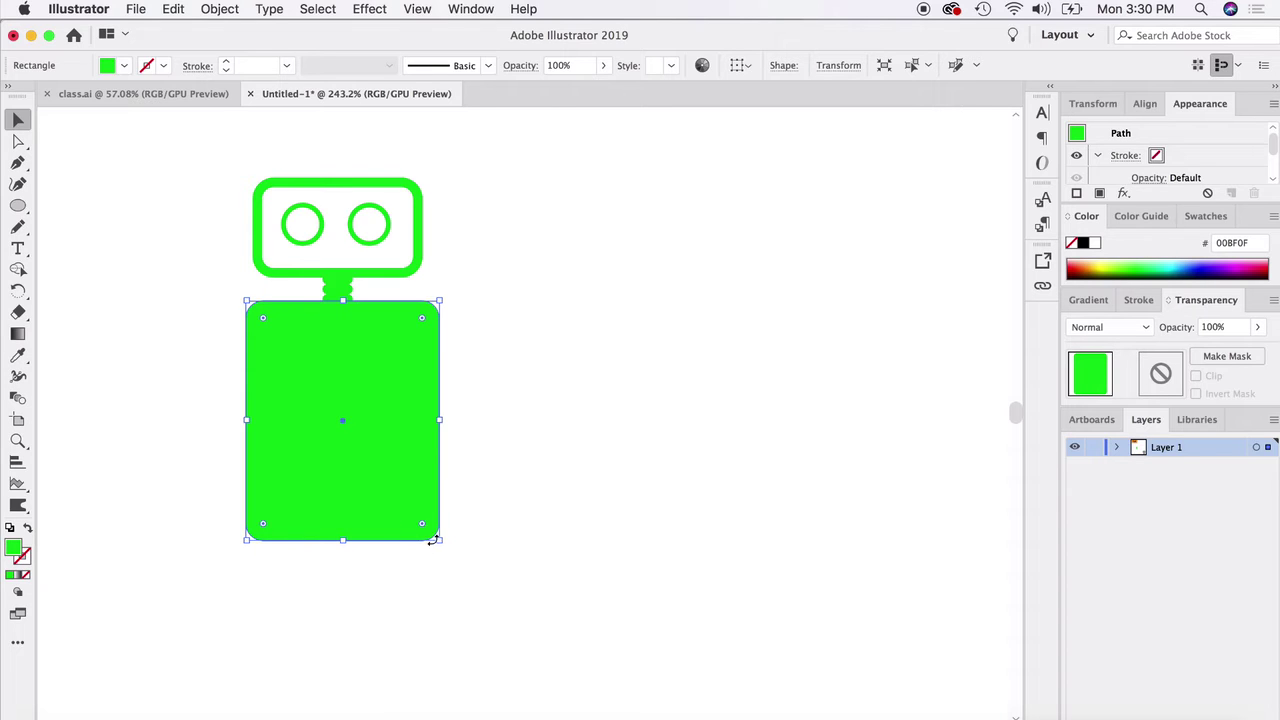
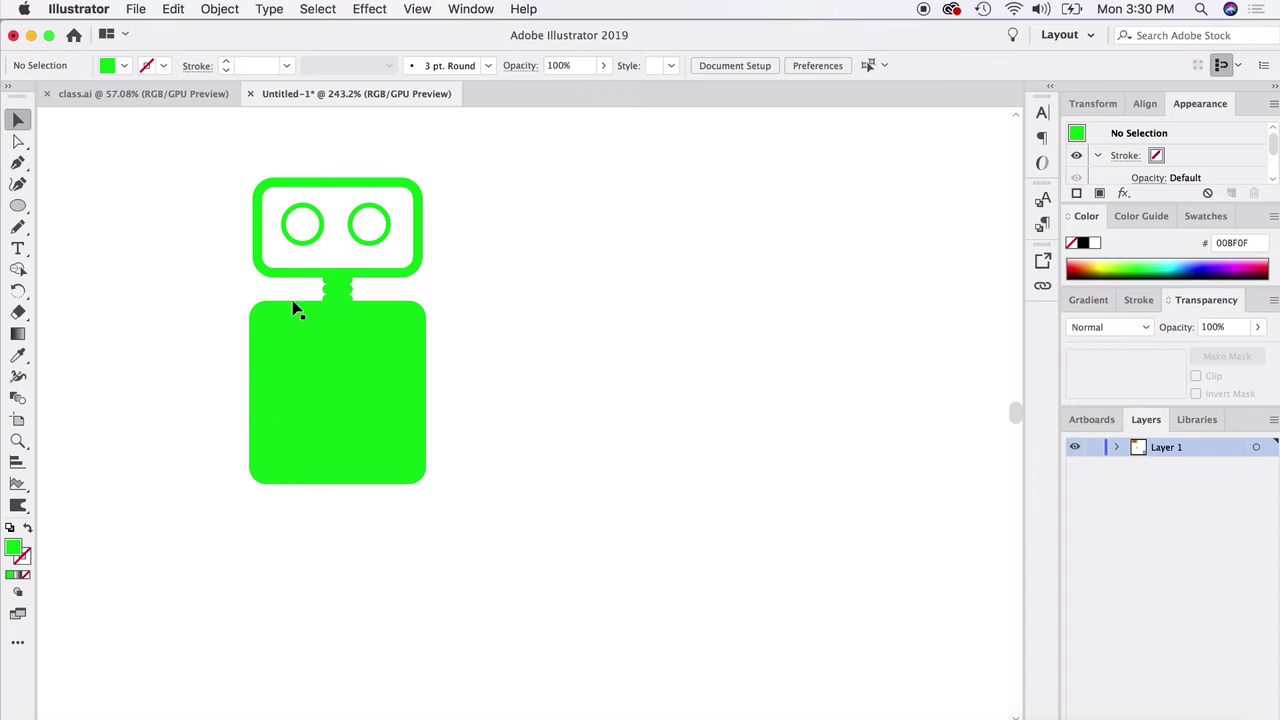
- Copy the stacked neck pills beneath the left part of the body and extend them into a six-pill leg
{"action": "left_click", "coordinate": [349, 293]}
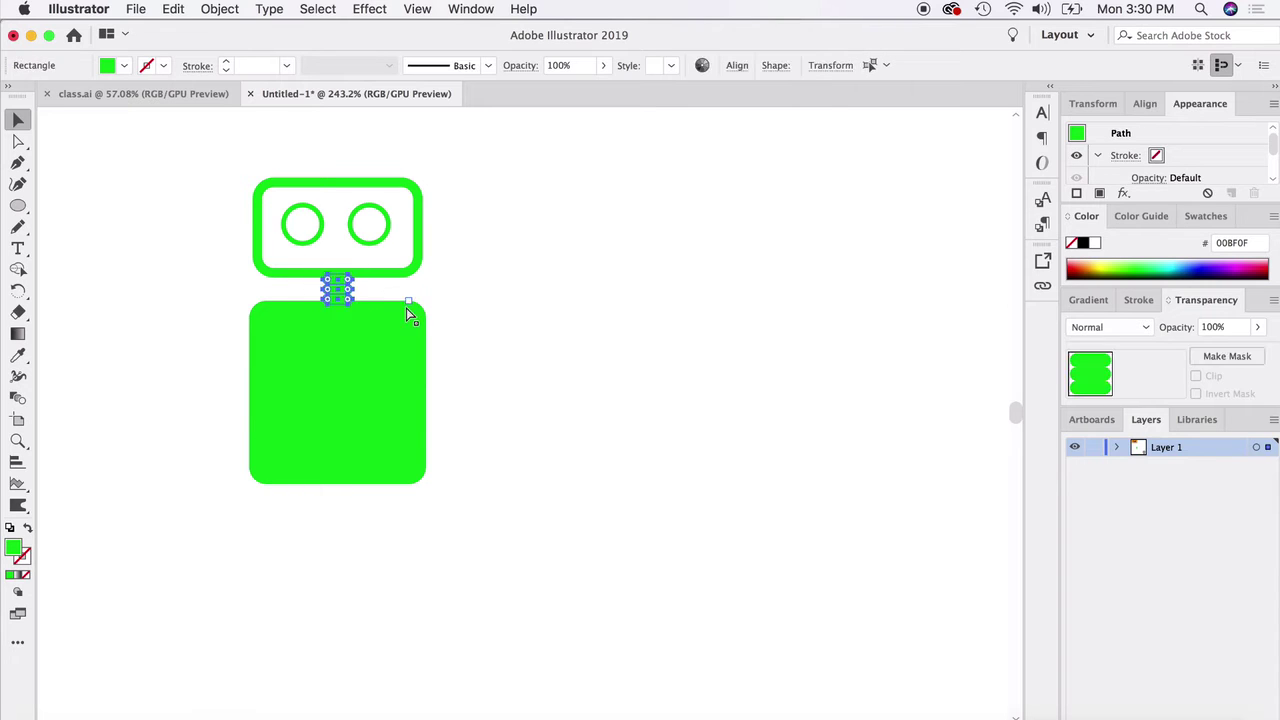
{"action": "left_click_drag", "start_coordinate": [337, 289], "coordinate": [297, 512]}
{"action": "left_click", "coordinate": [334, 529]}
- Duplicate the pill leg horizontally to form the second leg under the right part of the body
{"action": "left_click", "coordinate": [317, 449]}
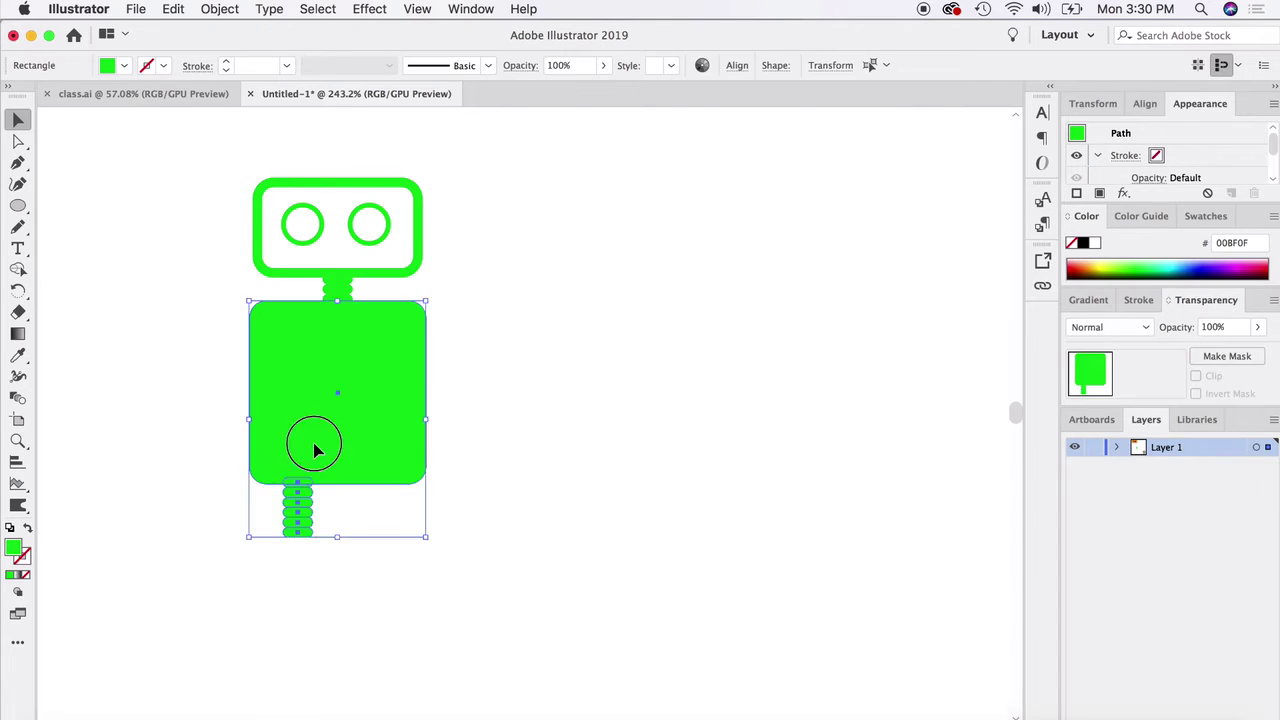
{"action": "left_click", "coordinate": [305, 490]}
{"action": "left_click_drag", "start_coordinate": [302, 497], "coordinate": [373, 497]}
{"action": "left_click", "coordinate": [195, 367]}
- Draw a green rectangular foot about 0.32 by 0.14 in at the base of the left leg, undoing the trial corner rounding
{"action": "left_click", "coordinate": [18, 205]}
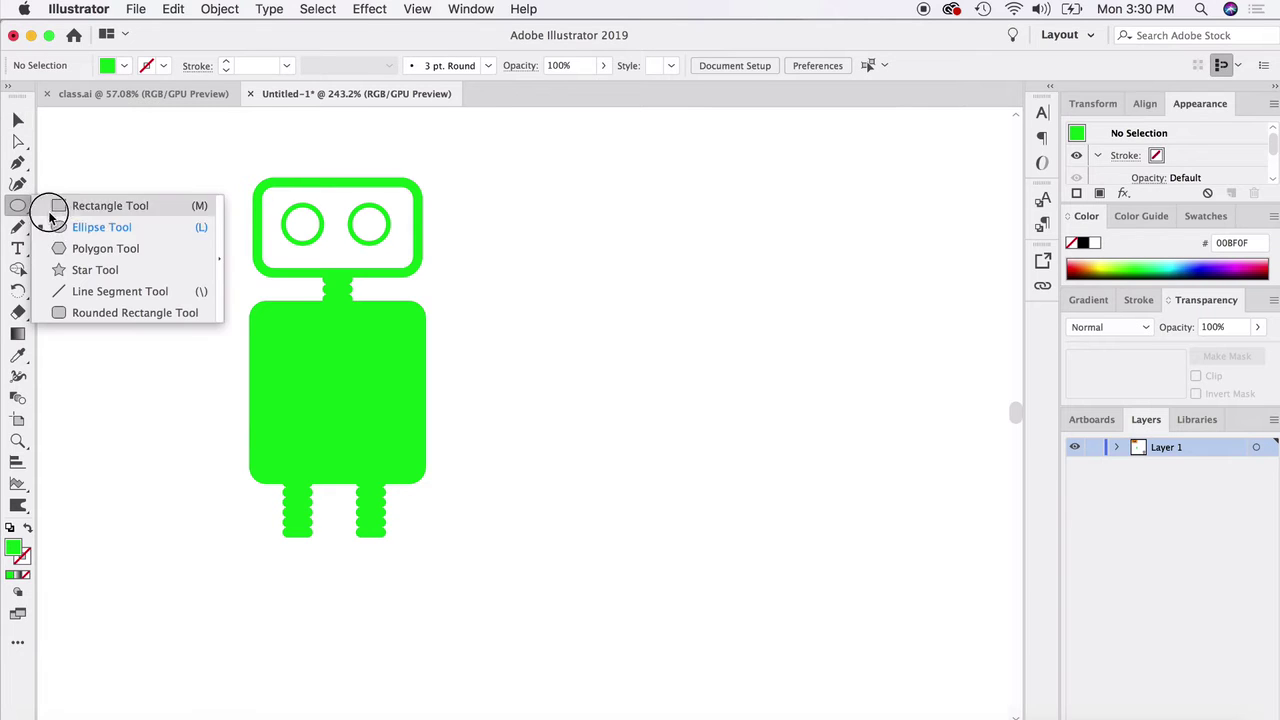
{"action": "left_click", "coordinate": [92, 206]}
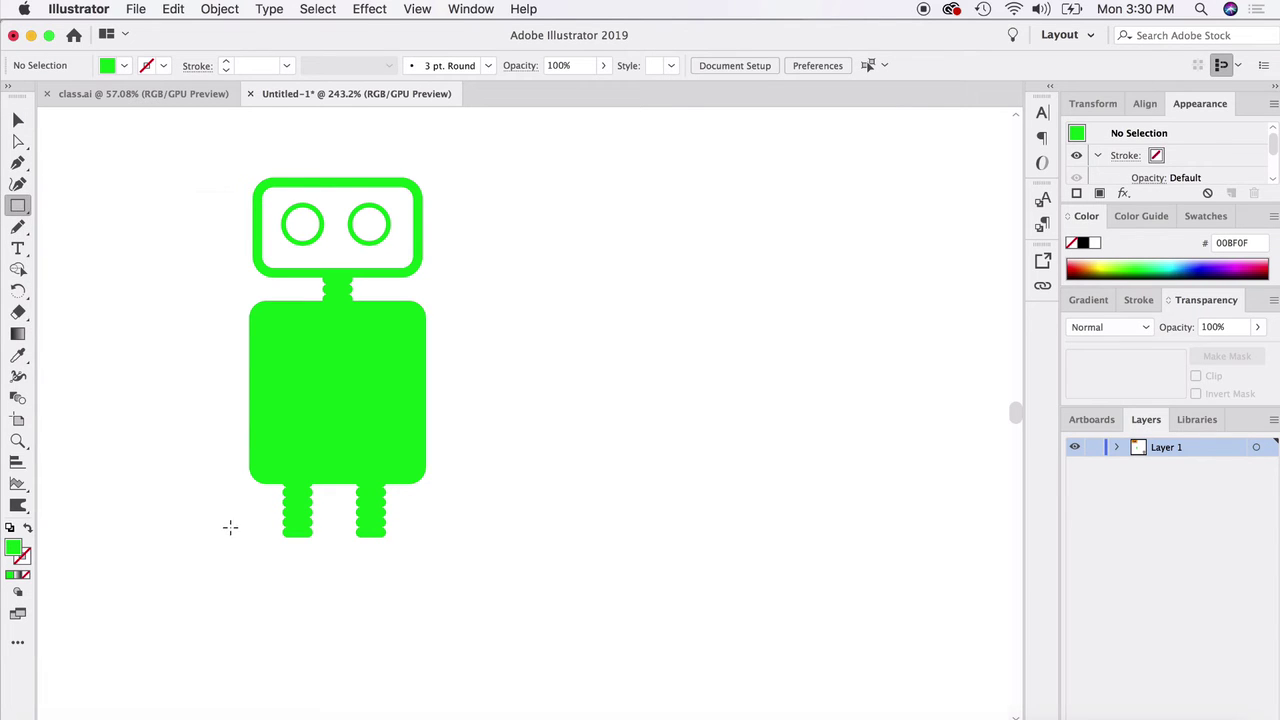
{"action": "left_click_drag", "start_coordinate": [246, 535], "coordinate": [324, 567]}
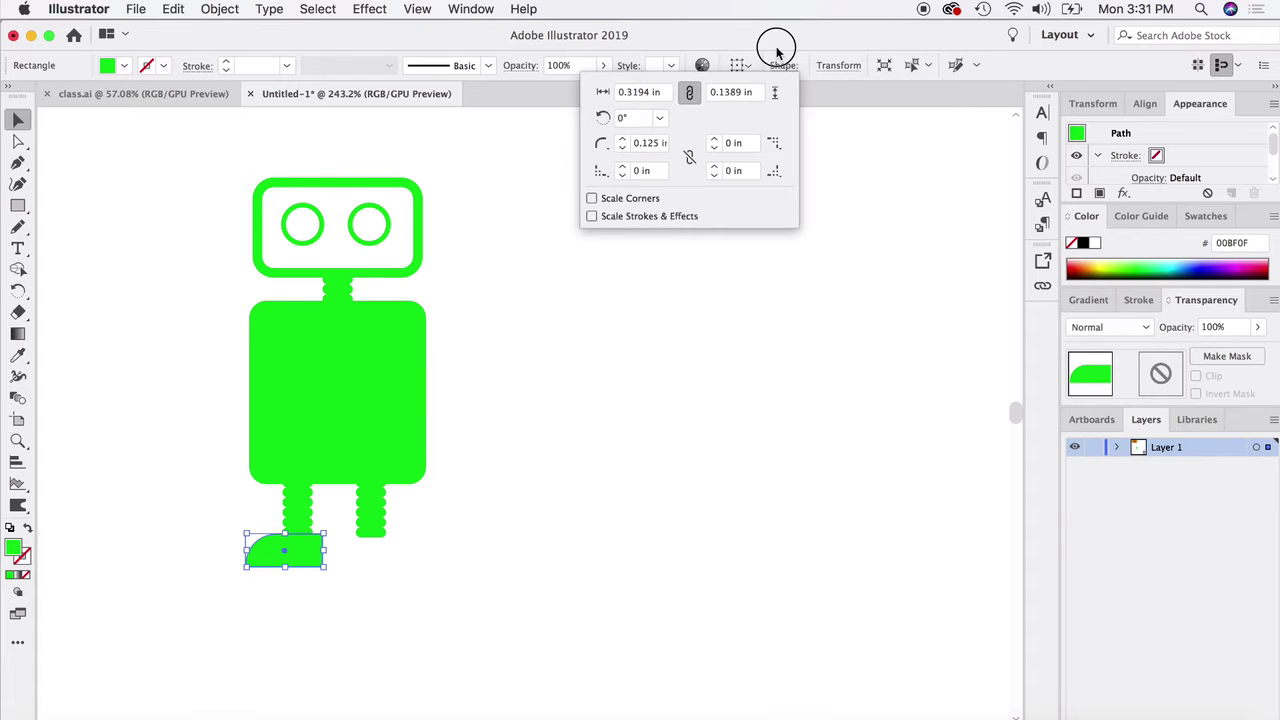
{"action": "key", "text": "super+z"}
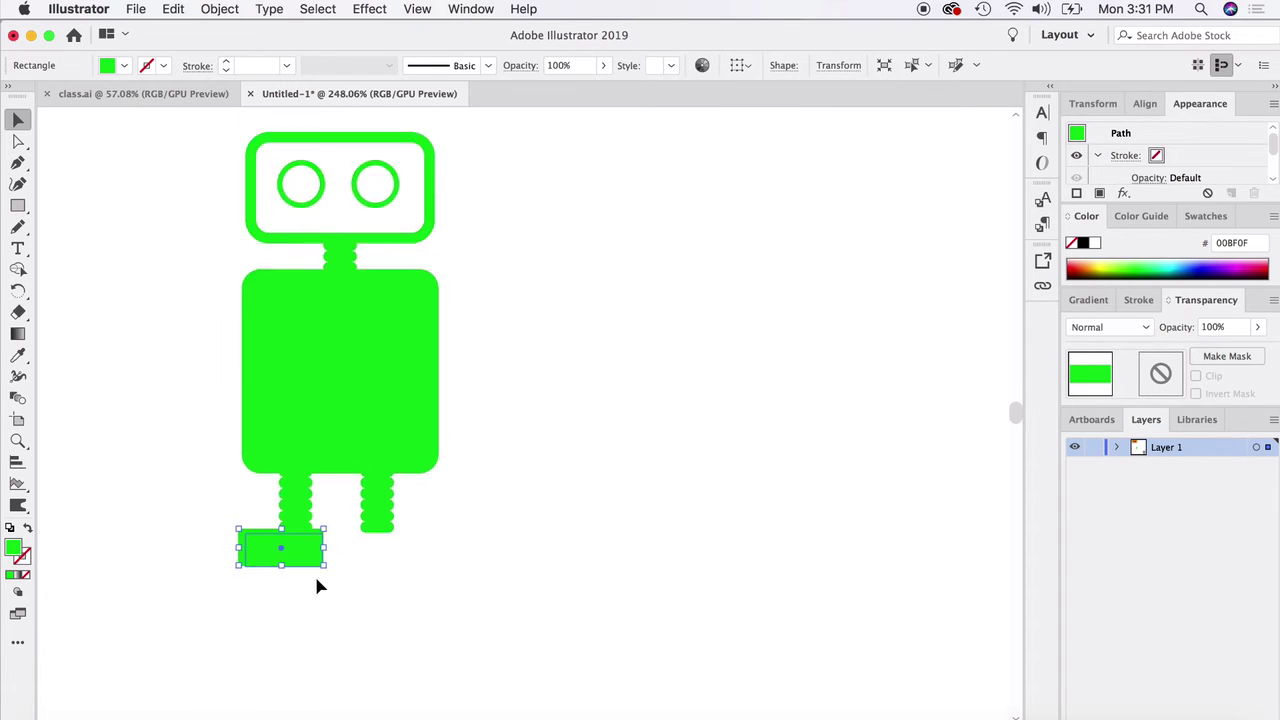
- Try rounding all four corners of the foot together with linked radii of 0.0694 in, and undo the rounding
{"action": "scroll", "coordinate": [316, 585], "scroll_direction": "up", "scroll_amount": 5}
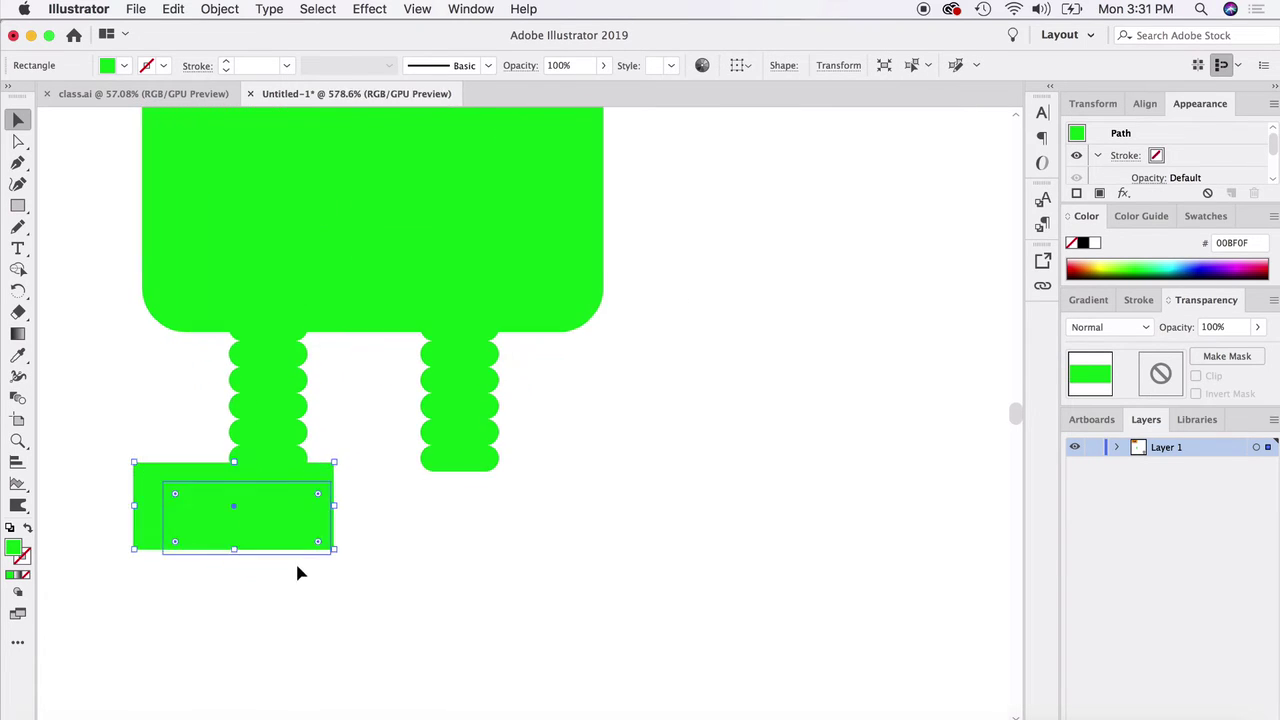
{"action": "scroll", "coordinate": [297, 569], "scroll_direction": "left", "scroll_amount": 2}
{"action": "mouse_move", "coordinate": [168, 471]}
{"action": "left_mouse_down"}
{"action": "mouse_move", "coordinate": [234, 508]}
{"action": "mouse_move", "coordinate": [155, 467]}
{"action": "mouse_move", "coordinate": [186, 484]}
{"action": "left_mouse_up"}
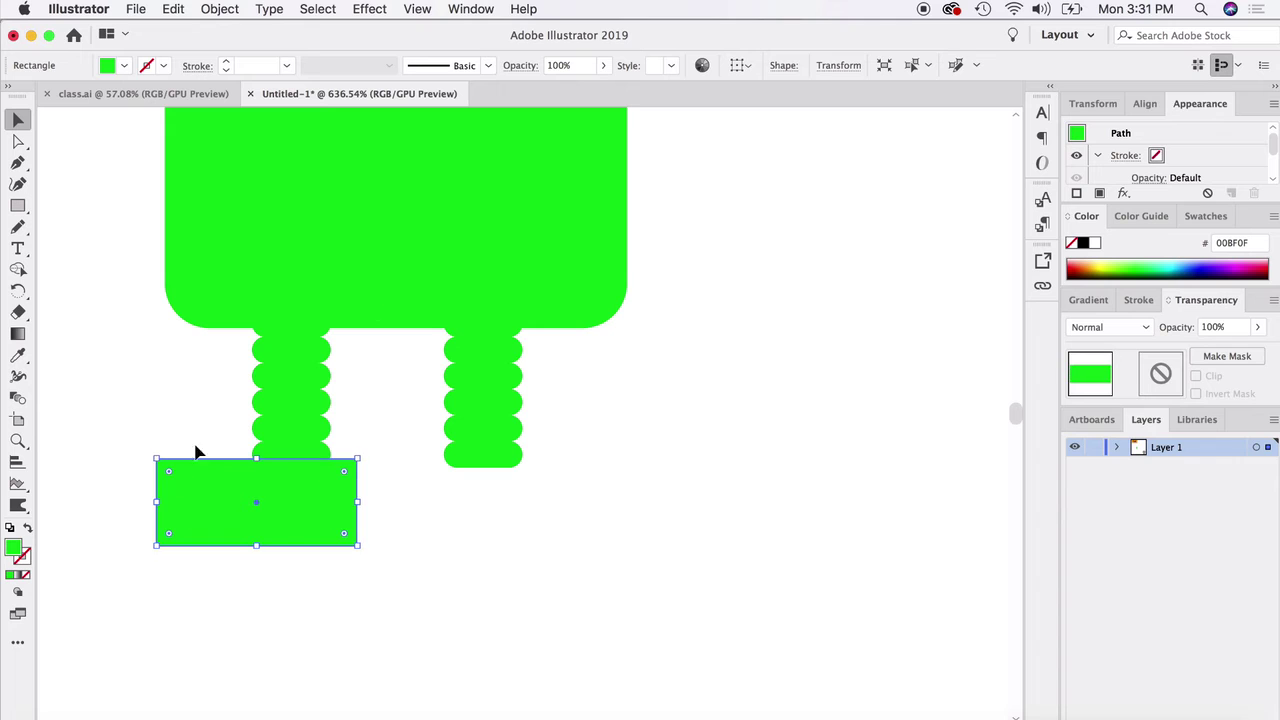
{"action": "left_click", "coordinate": [785, 67]}
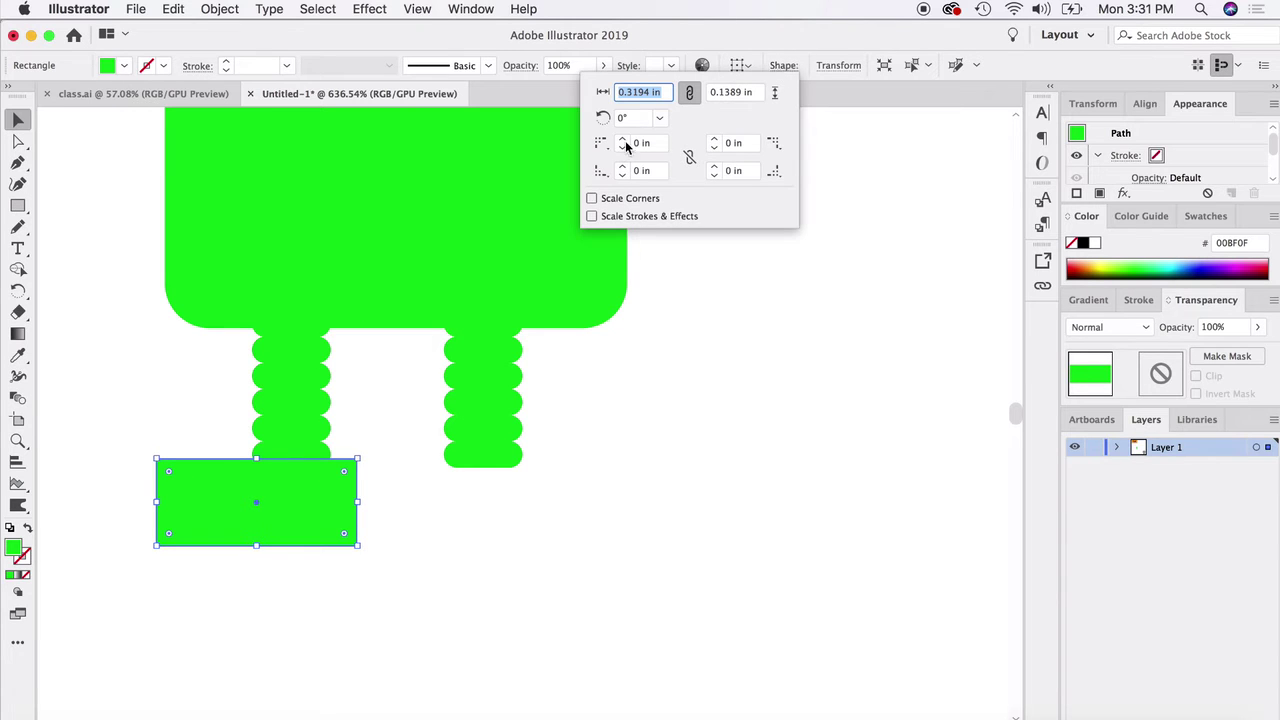
{"action": "left_click", "coordinate": [690, 159]}
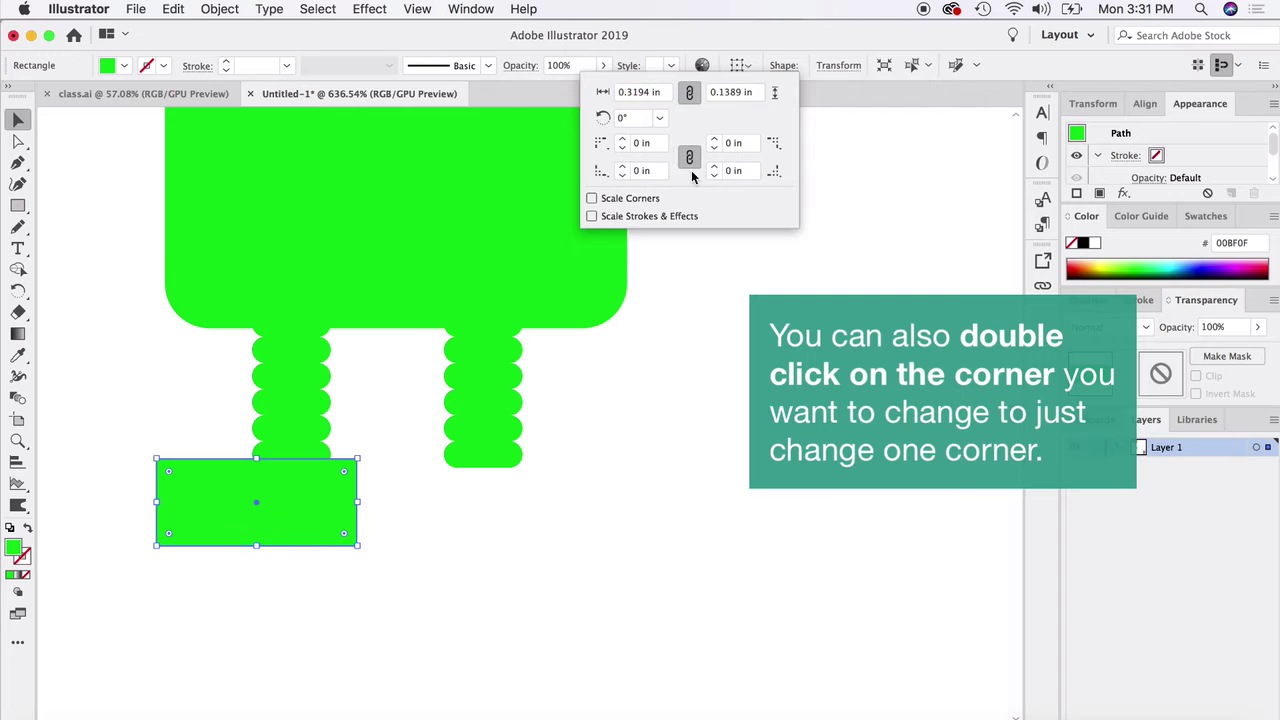
{"action": "left_click", "coordinate": [627, 143]}
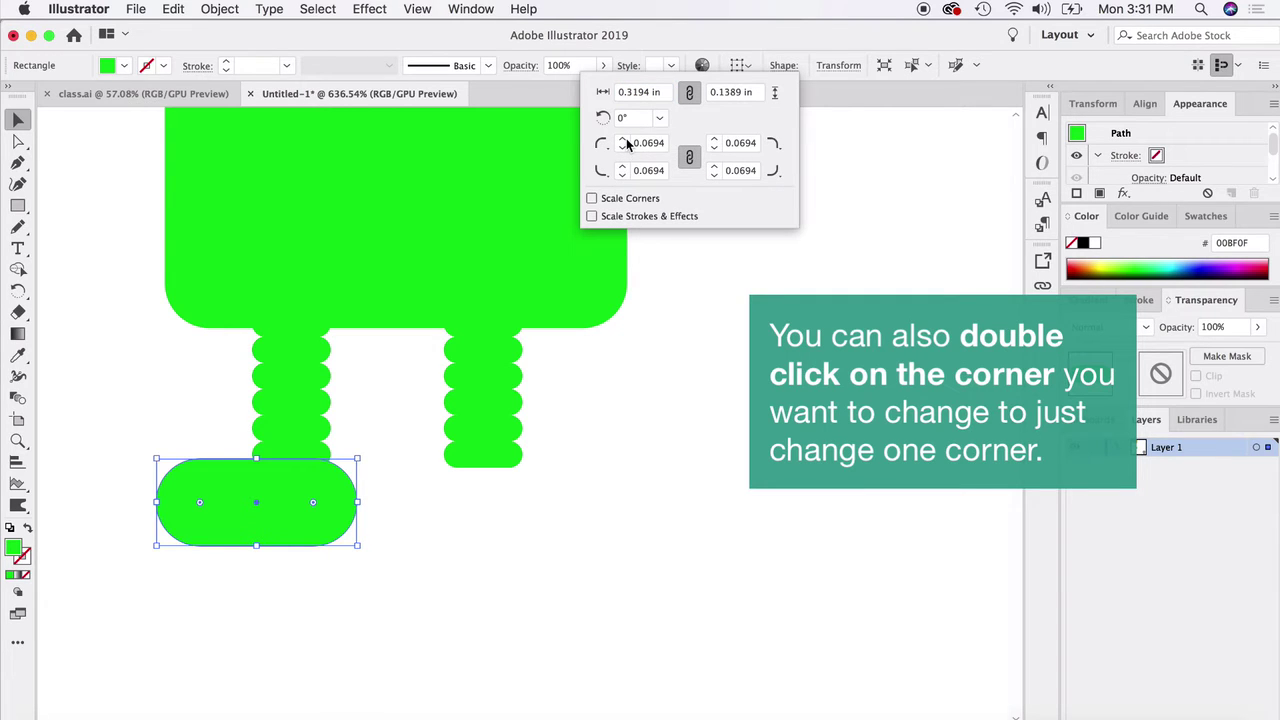
{"action": "key", "text": "super+z"}
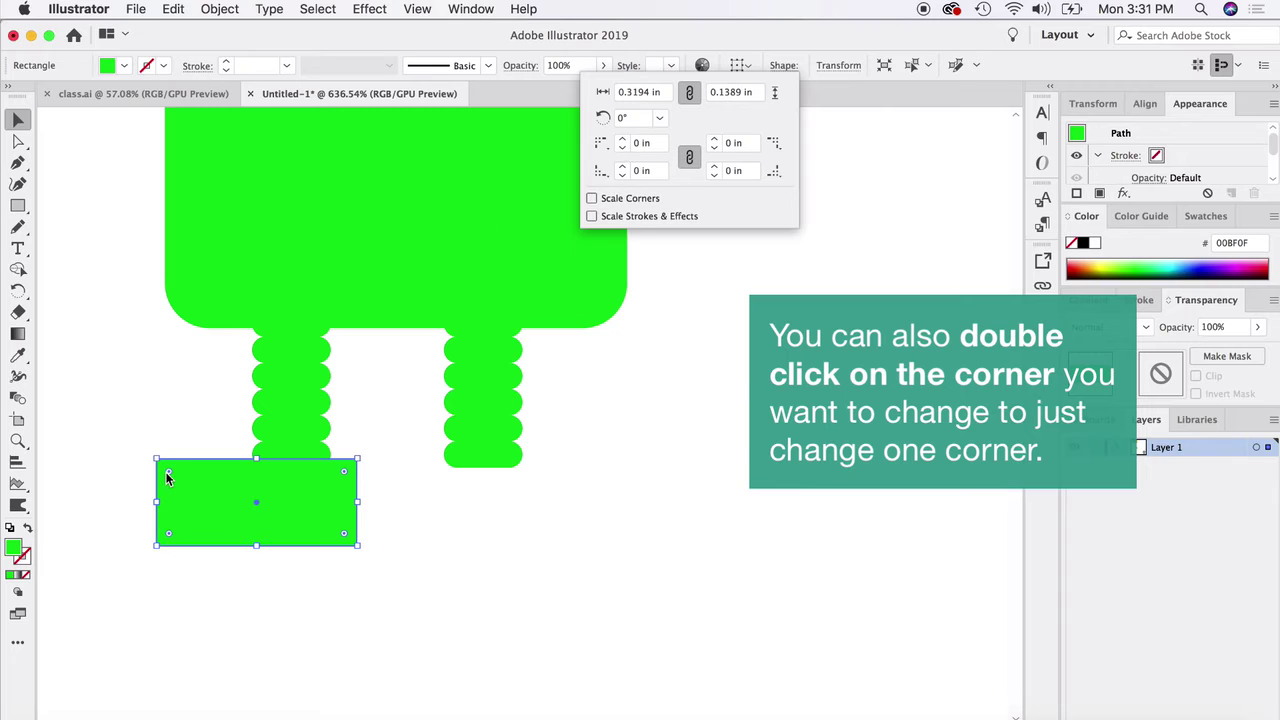
- Unlink the foot's corner radii and round only its upper-left corner to 0.125 in
{"action": "left_click", "coordinate": [692, 161]}
{"action": "left_click", "coordinate": [623, 141]}
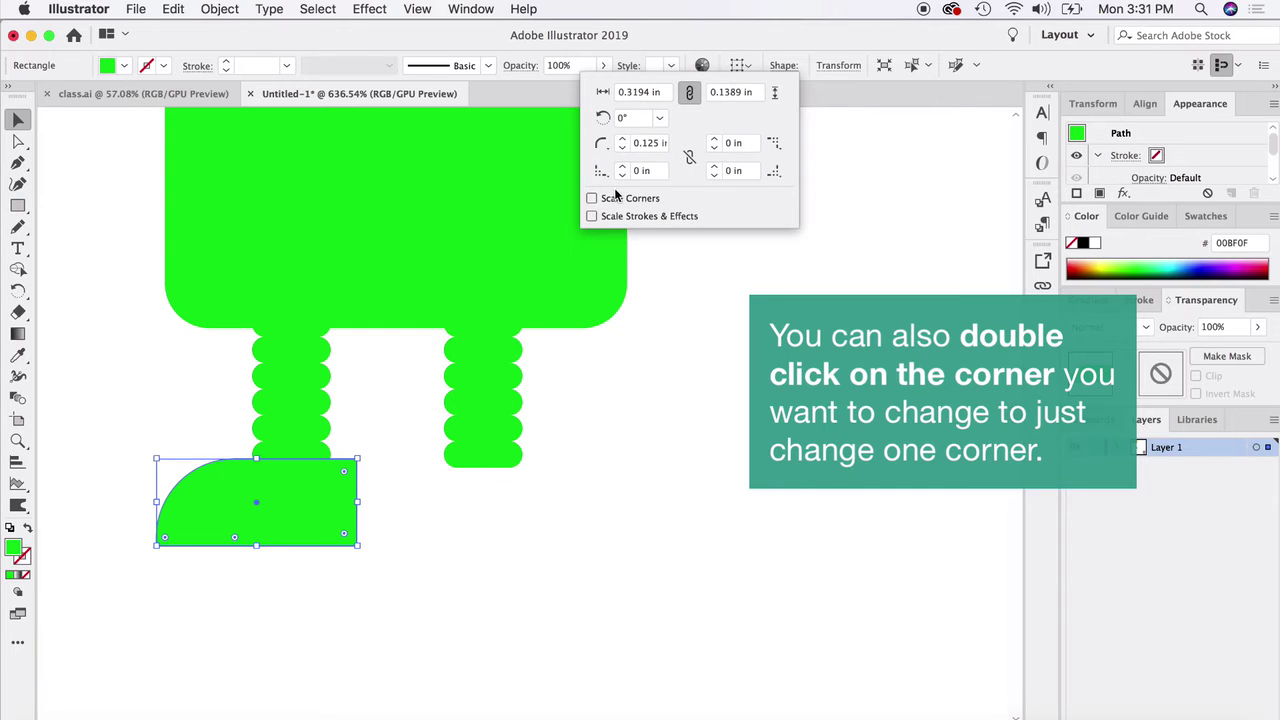
{"action": "left_click", "coordinate": [648, 515]}
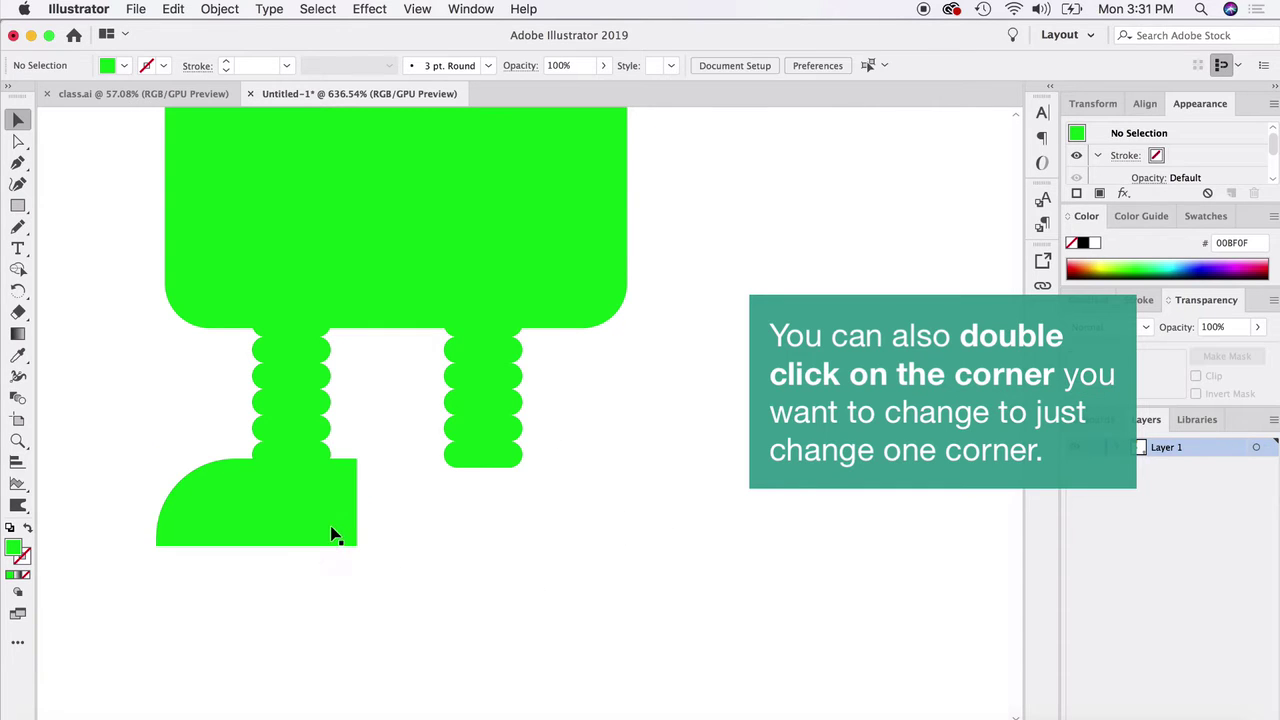
- Narrow the left foot slightly and place a duplicate of it below the right leg
{"action": "left_click", "coordinate": [334, 534]}
{"action": "left_click_drag", "start_coordinate": [358, 502], "coordinate": [490, 562]}
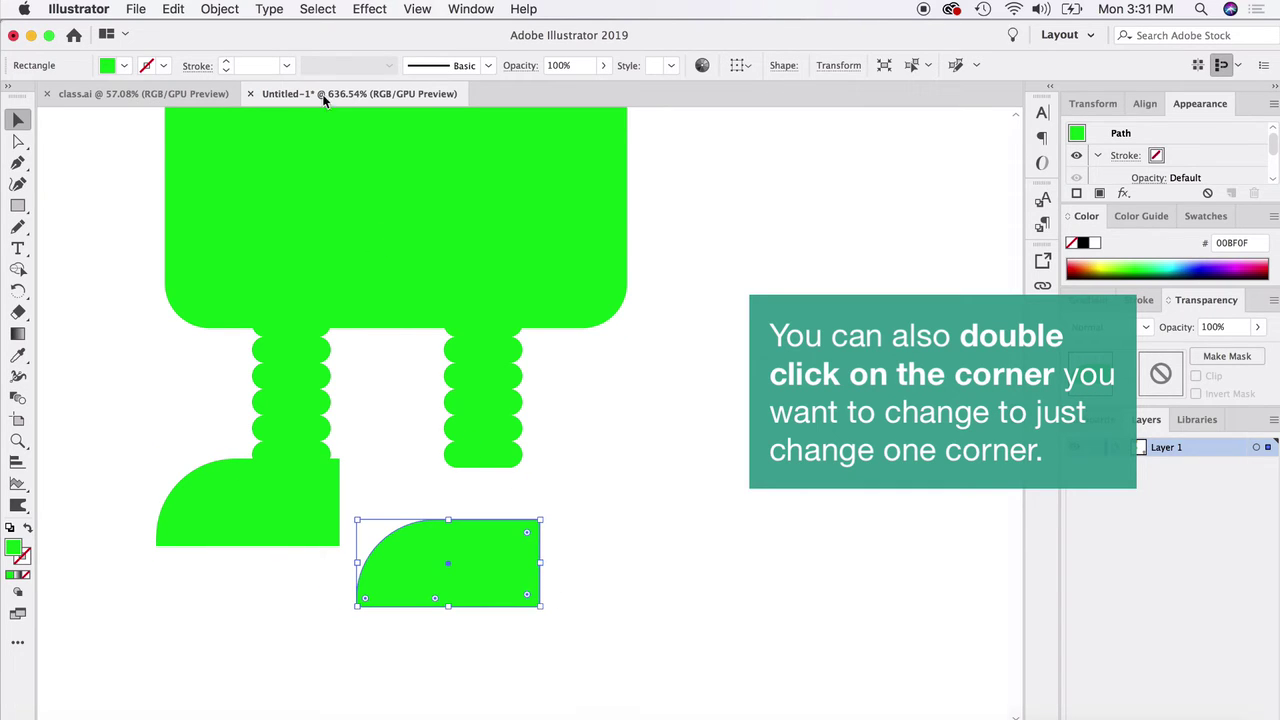
- Reflect the duplicated foot across the vertical axis and move it to the base of the right leg
{"action": "left_click", "coordinate": [220, 9]}
{"action": "mouse_move", "coordinate": [227, 30]}
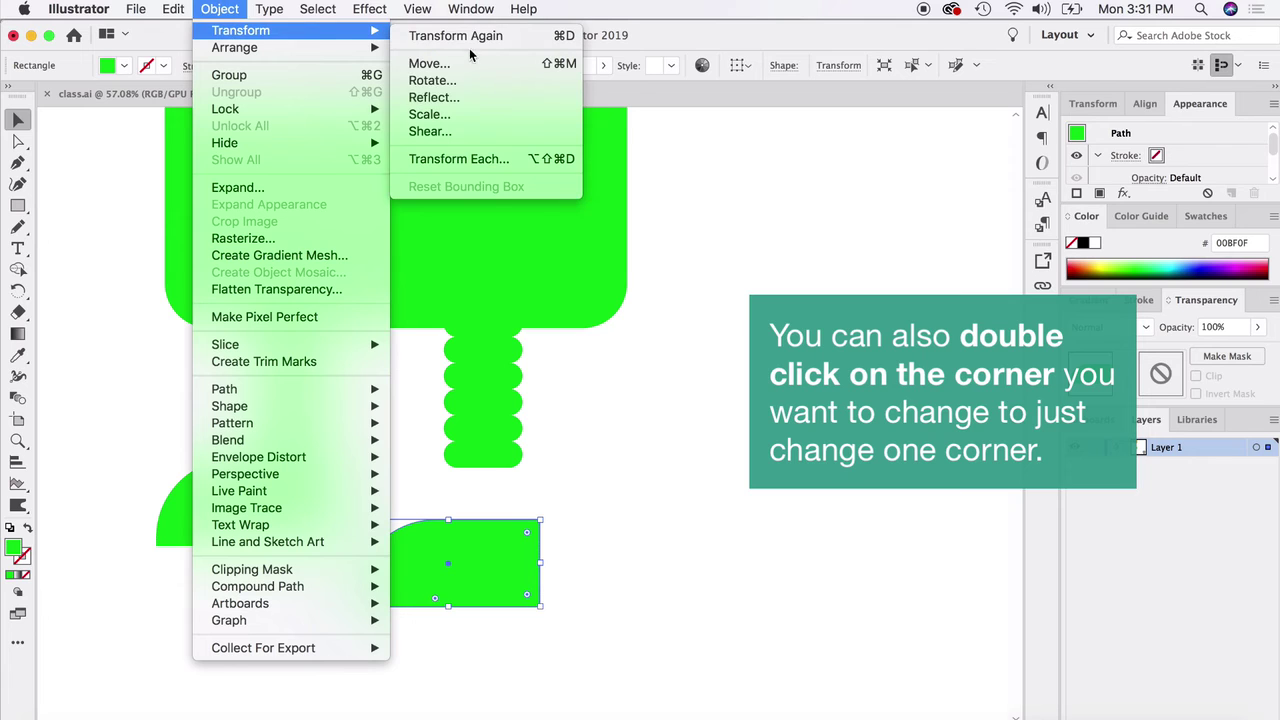
{"action": "left_click", "coordinate": [455, 97]}
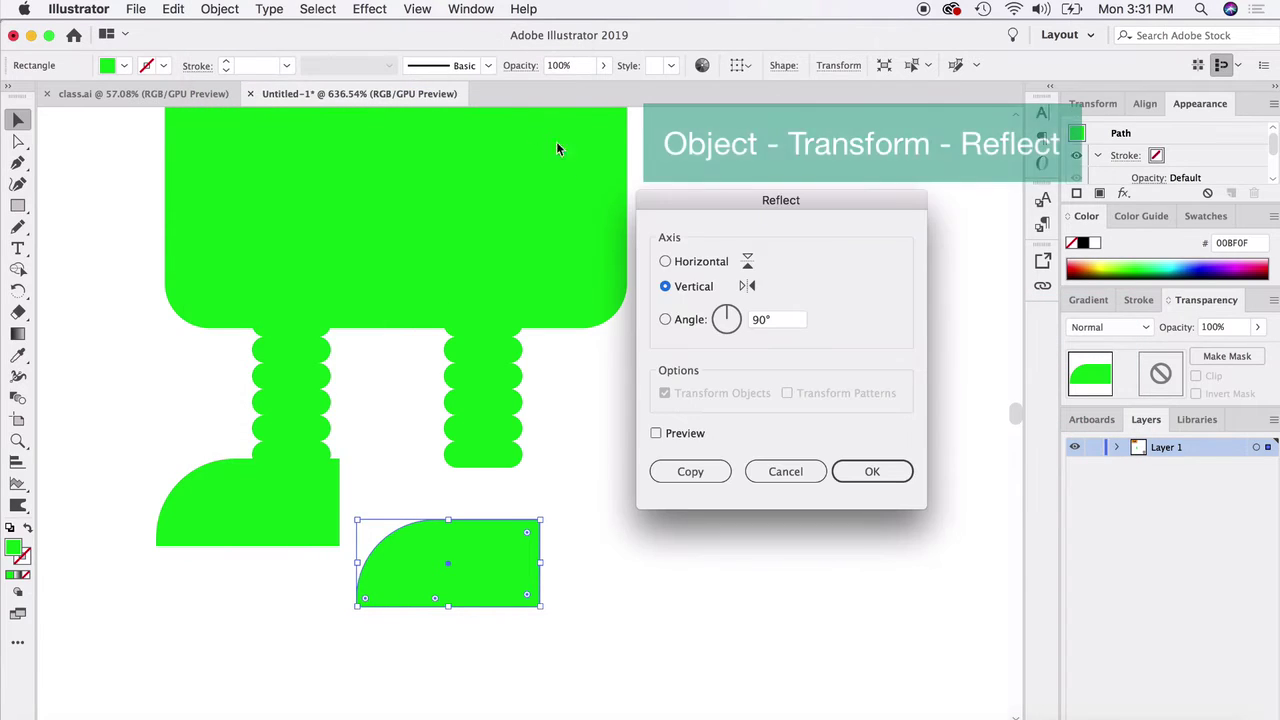
{"action": "left_click", "coordinate": [656, 433]}
{"action": "left_click", "coordinate": [845, 471]}
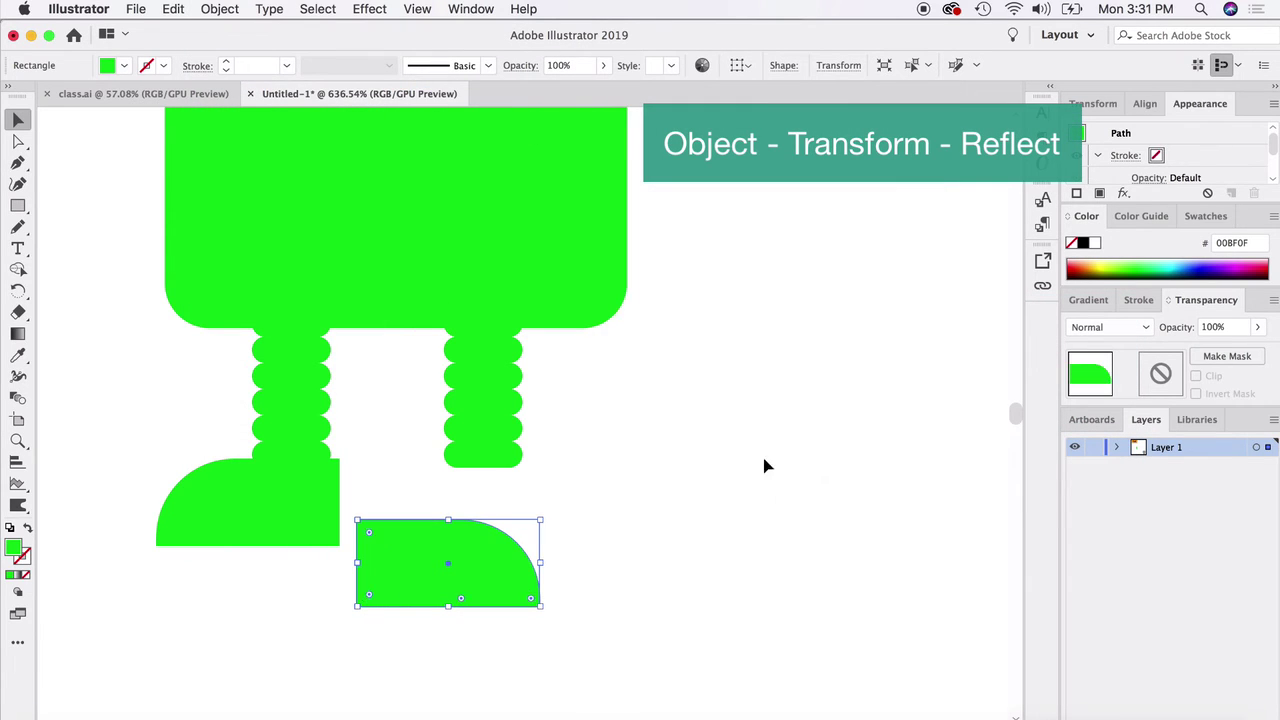
{"action": "left_click", "coordinate": [766, 463]}
{"action": "left_click_drag", "start_coordinate": [457, 549], "coordinate": [538, 494]}
{"action": "left_click", "coordinate": [723, 486]}
- Add a white rounded frame to the robot's body and center three stacked white circles, 0.082 in each, inside it
{"action": "scroll", "coordinate": [503, 371], "scroll_direction": "down", "scroll_amount": 1}
{"action": "scroll", "coordinate": [518, 420], "scroll_direction": "down", "scroll_amount": 7}
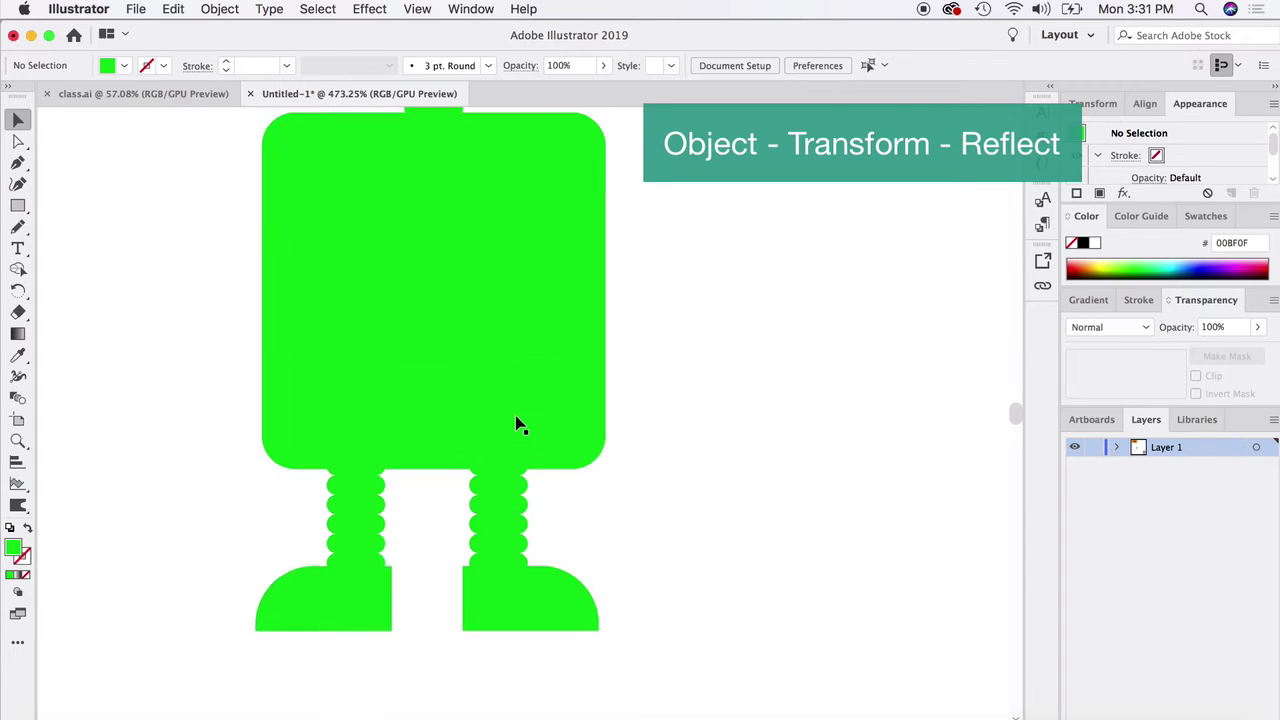
{"action": "scroll", "coordinate": [211, 297], "scroll_direction": "right", "scroll_amount": 1}
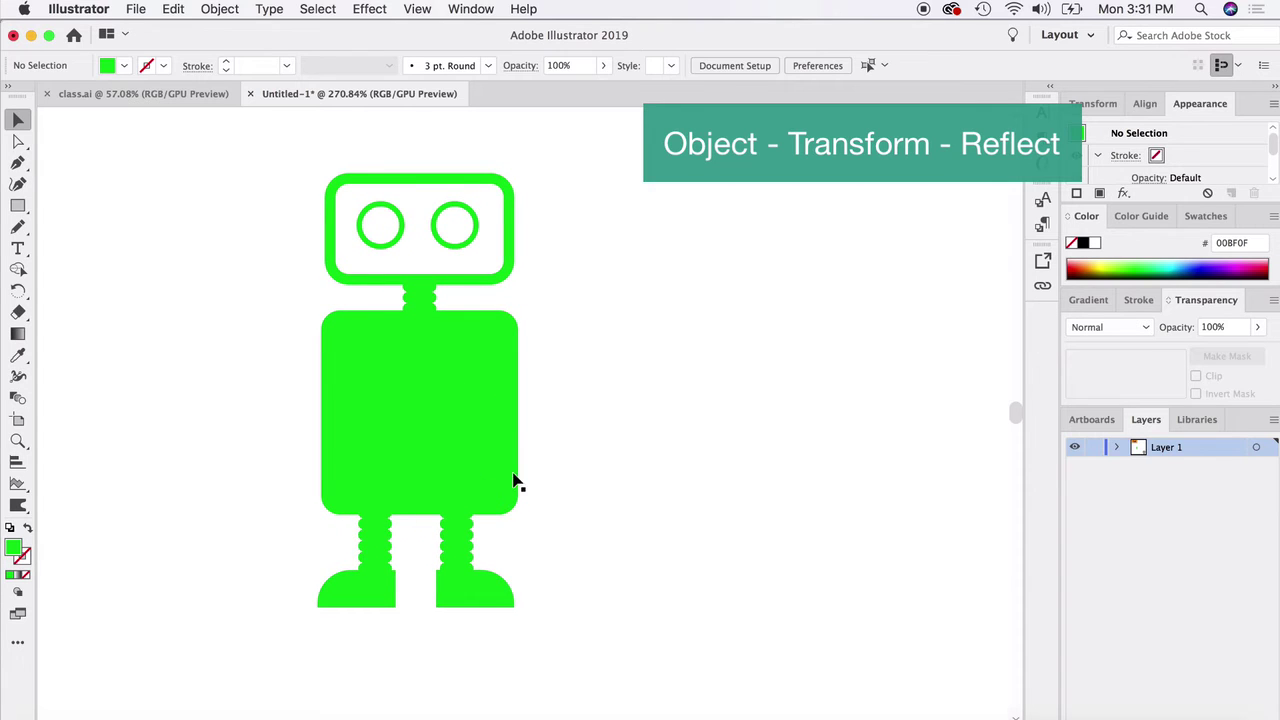
{"action": "scroll", "coordinate": [516, 482], "scroll_direction": "right", "scroll_amount": 2}
{"action": "left_click_drag", "start_coordinate": [15, 215], "coordinate": [23, 223]}
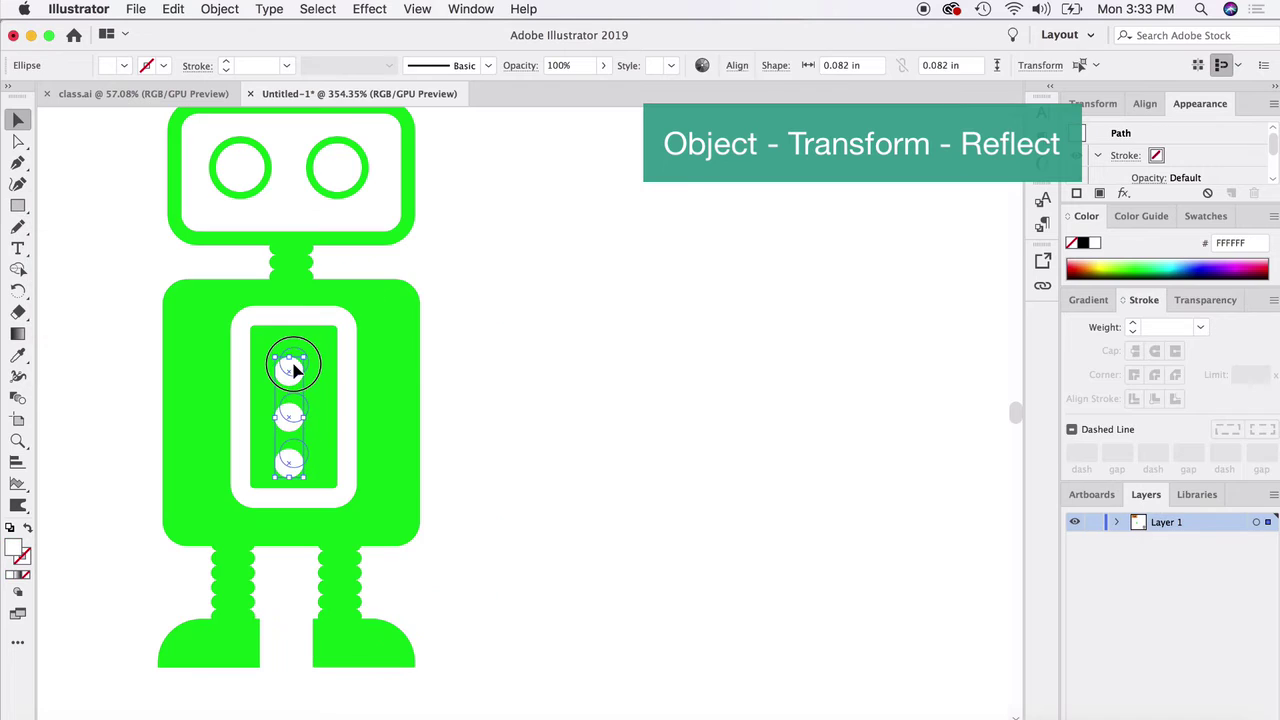
{"action": "left_click", "coordinate": [643, 371]}
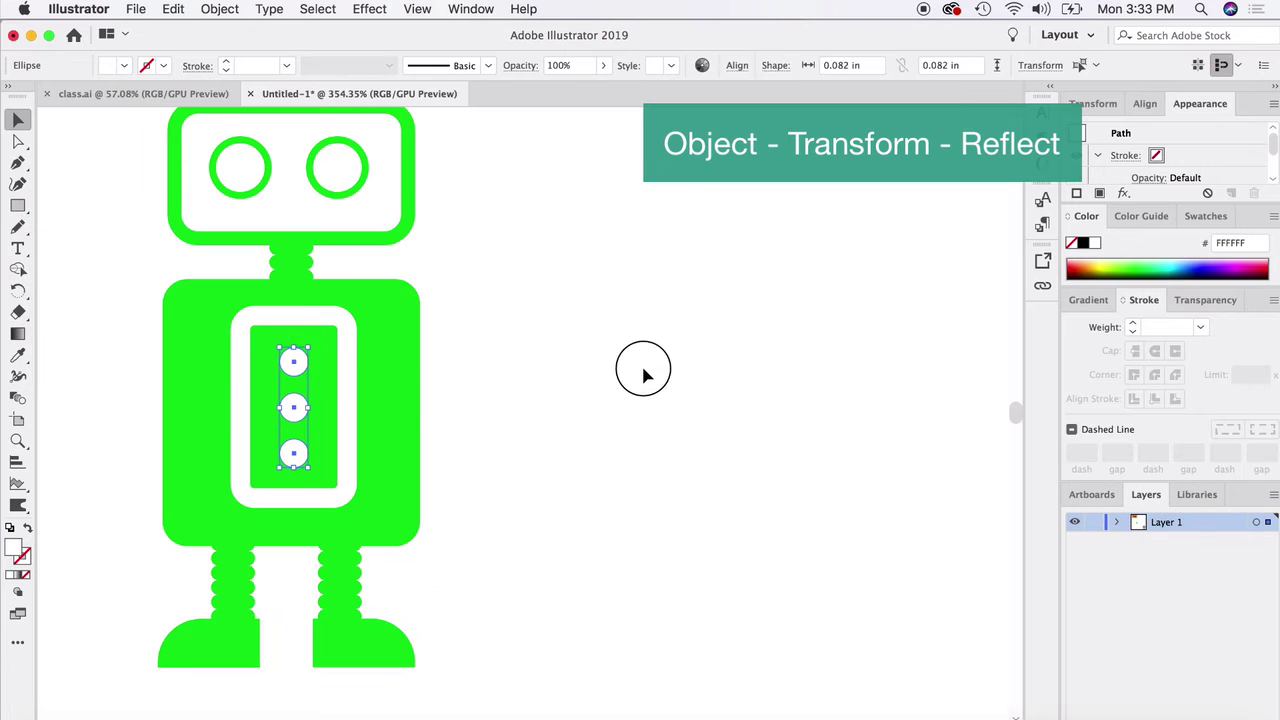
{"action": "scroll", "coordinate": [420, 414], "scroll_direction": "down", "scroll_amount": 2}
{"action": "scroll", "coordinate": [425, 410], "scroll_direction": "left", "scroll_amount": 1}
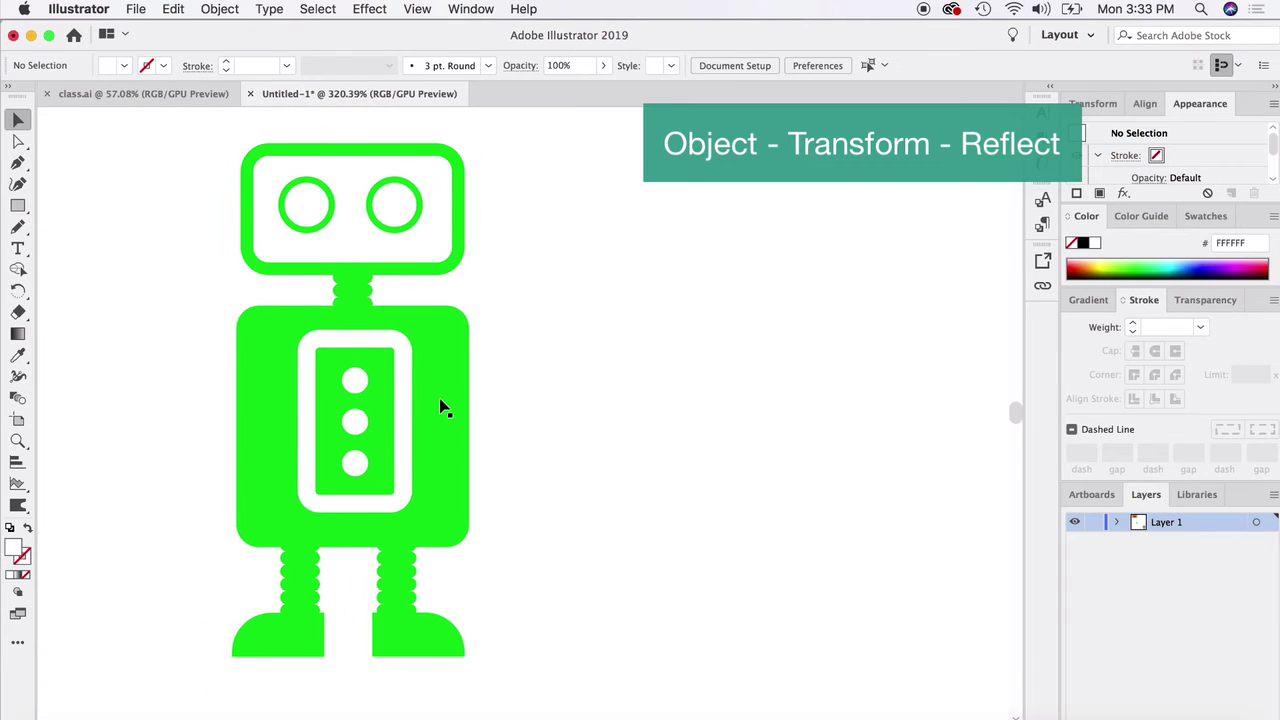
- Draw a large rectangle covering the whole robot and fill it with blue 0051E9
{"action": "left_click", "coordinate": [17, 205]}
{"action": "left_click_drag", "start_coordinate": [84, 130], "coordinate": [726, 690]}
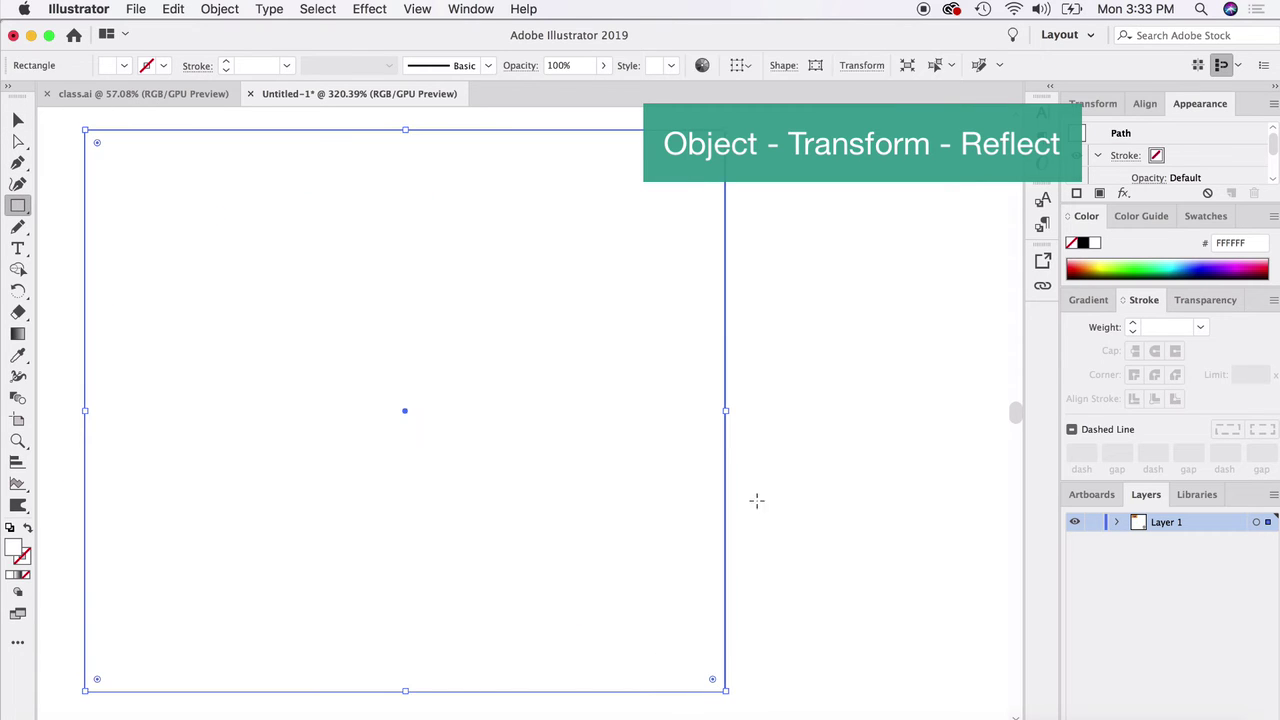
{"action": "left_click", "coordinate": [1190, 260]}
{"action": "left_click", "coordinate": [17, 120]}
- Send the blue rectangle to the back so it forms a background behind the robot
{"action": "left_click", "coordinate": [420, 255]}
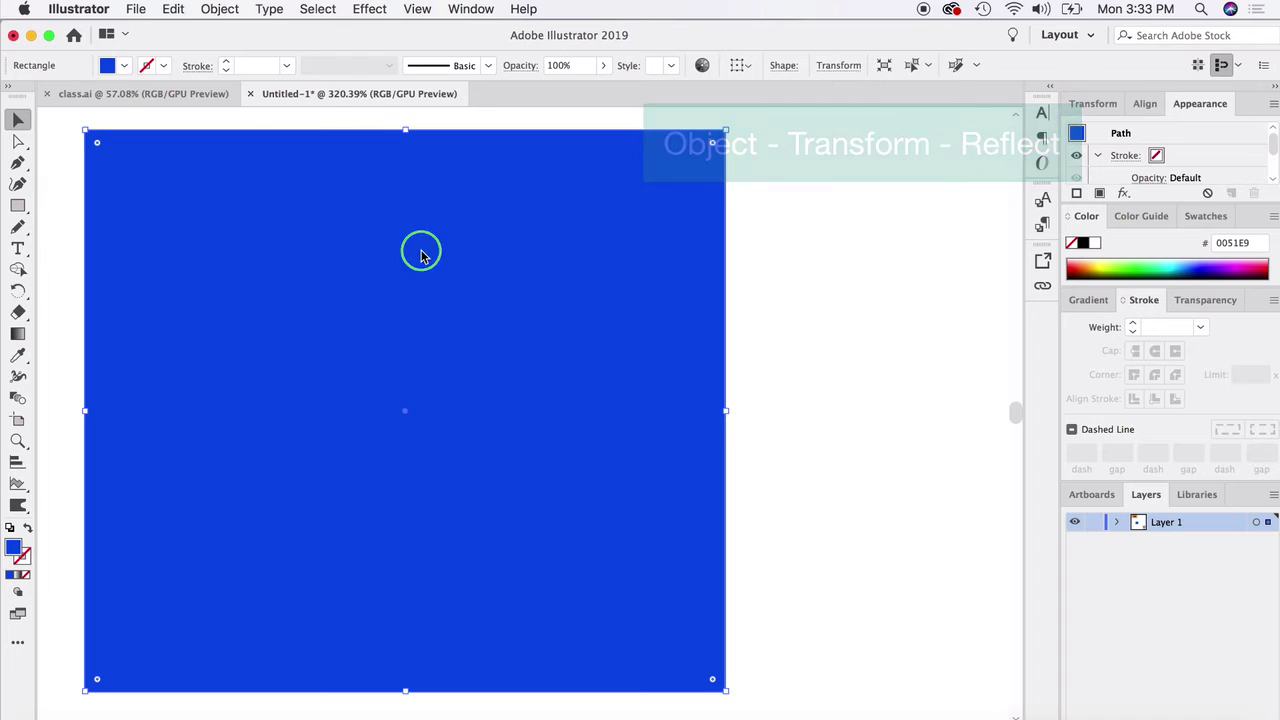
{"action": "right_click", "coordinate": [420, 255]}
{"action": "mouse_move", "coordinate": [508, 530]}
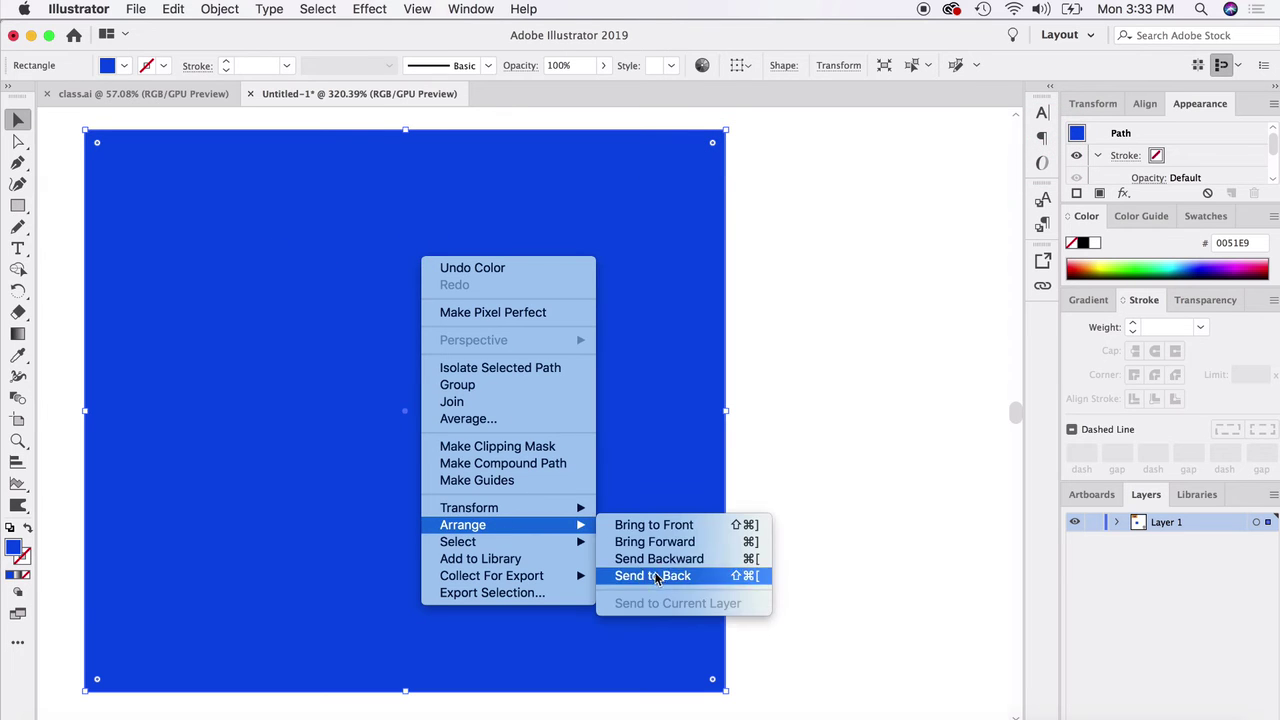
{"action": "left_click", "coordinate": [655, 577]}
{"action": "left_click", "coordinate": [812, 388]}
{"action": "scroll", "coordinate": [720, 365], "scroll_direction": "left", "scroll_amount": 2}
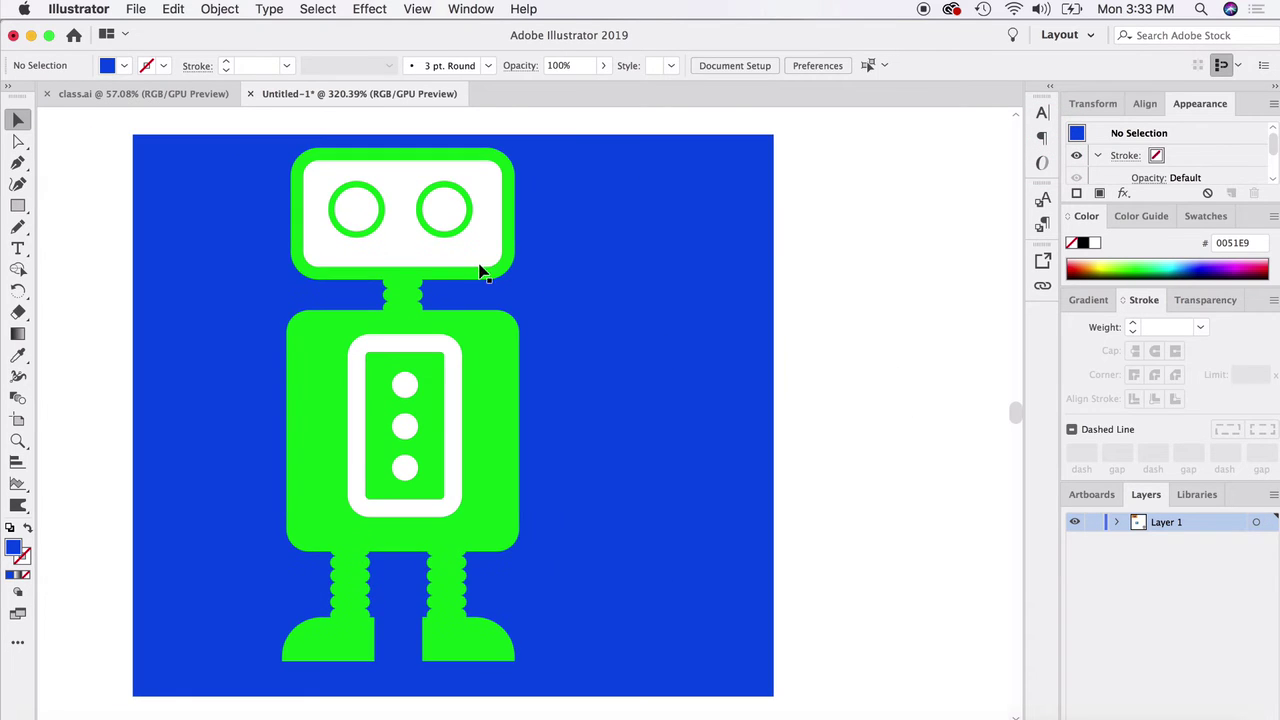
- Move the white face panel away from the head and undo the move
{"action": "left_click_drag", "start_coordinate": [407, 245], "coordinate": [291, 214]}
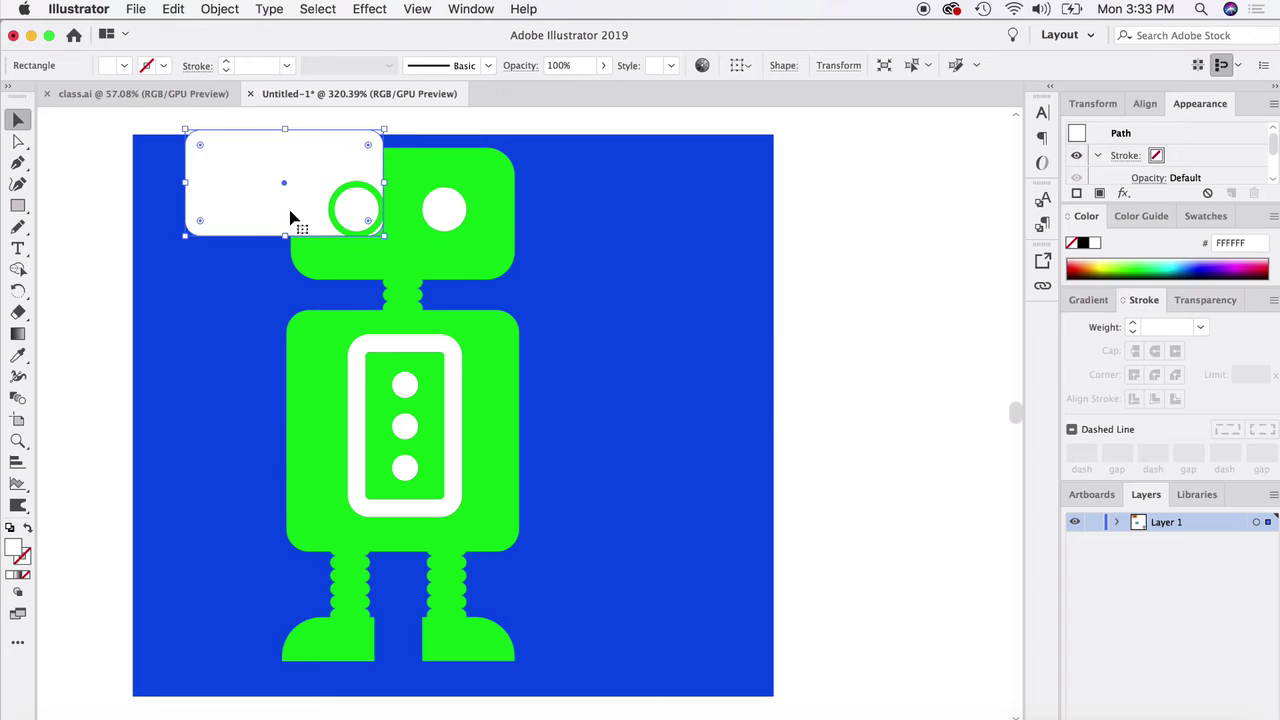
{"action": "key", "text": "super+z"}
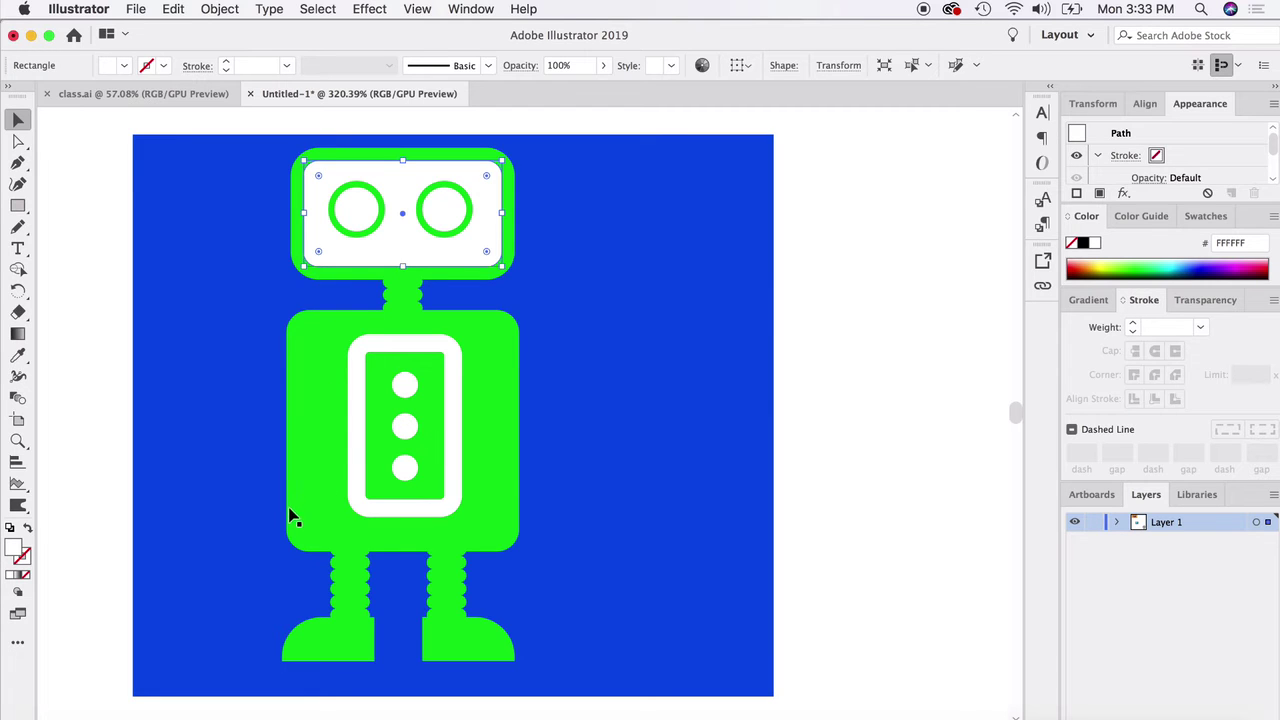
- Subtract the white face area and both eye centers from the green head with the Shape Builder tool
{"action": "scroll", "coordinate": [331, 583], "scroll_direction": "down", "scroll_amount": 1}
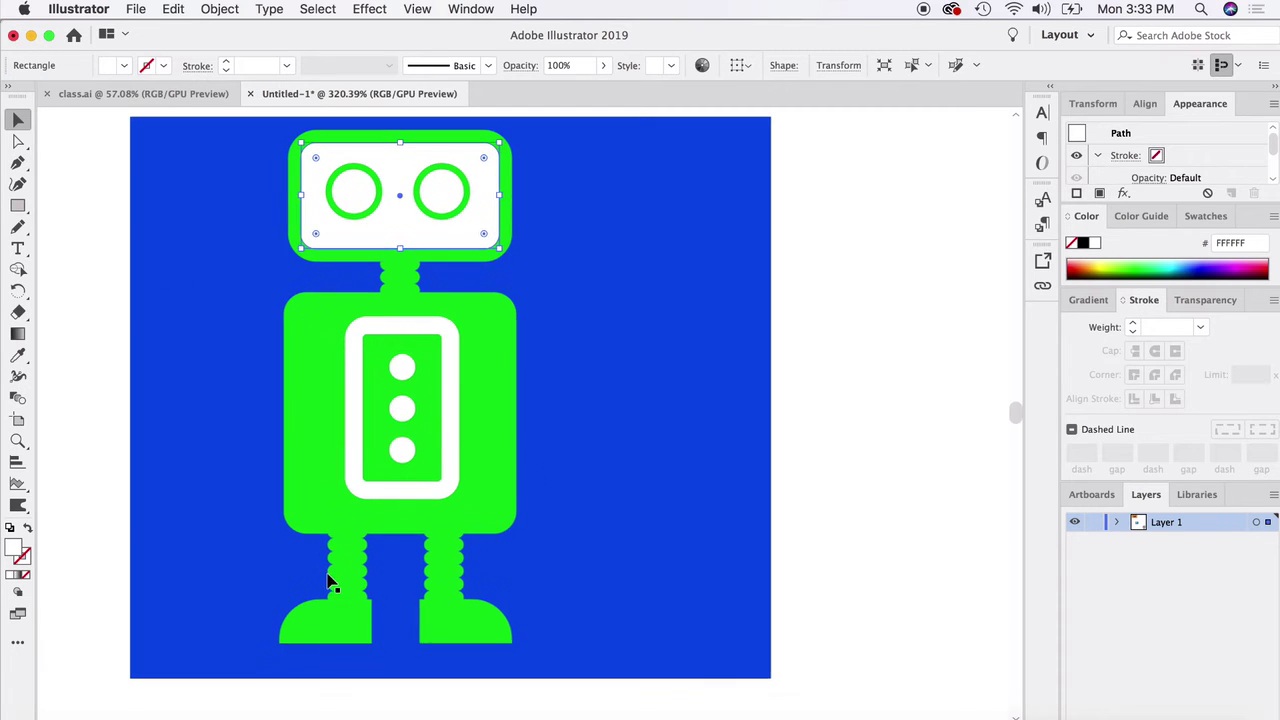
{"action": "scroll", "coordinate": [337, 530], "scroll_direction": "up", "scroll_amount": 1}
{"action": "scroll", "coordinate": [371, 451], "scroll_direction": "up", "scroll_amount": 2}
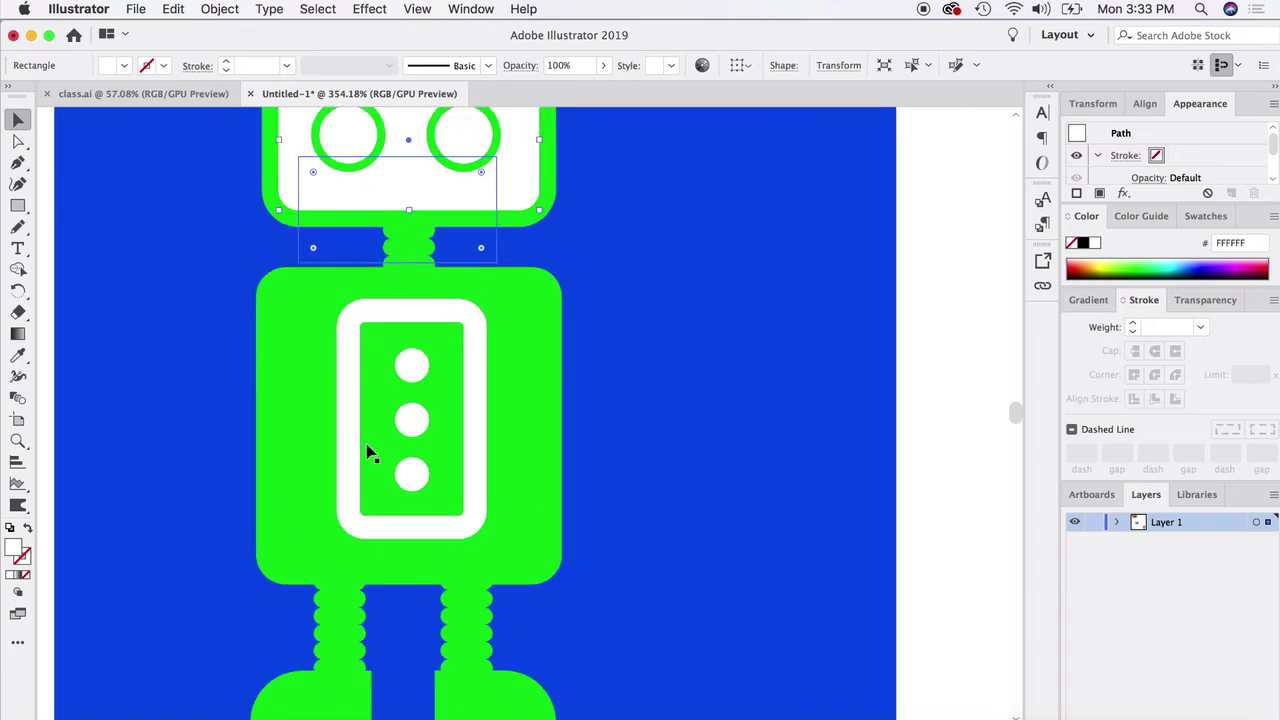
{"action": "scroll", "coordinate": [393, 430], "scroll_direction": "up", "scroll_amount": 5}
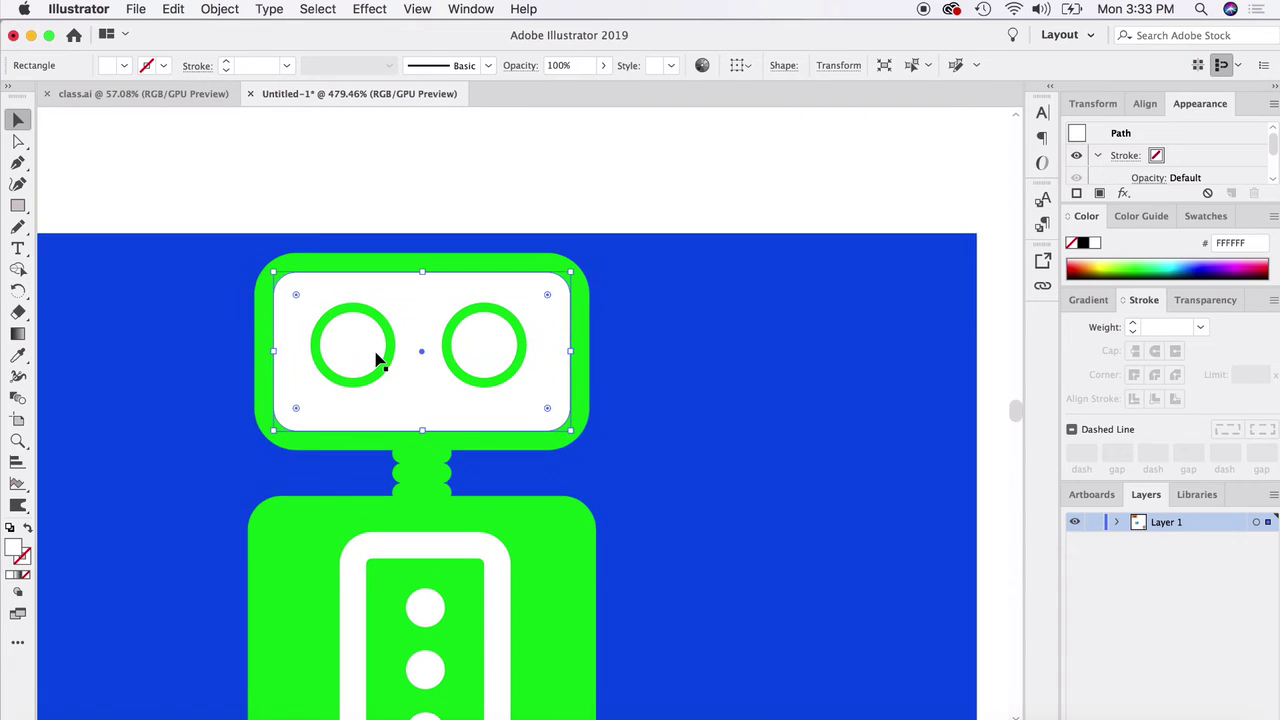
{"action": "scroll", "coordinate": [337, 350], "scroll_direction": "up", "scroll_amount": 1}
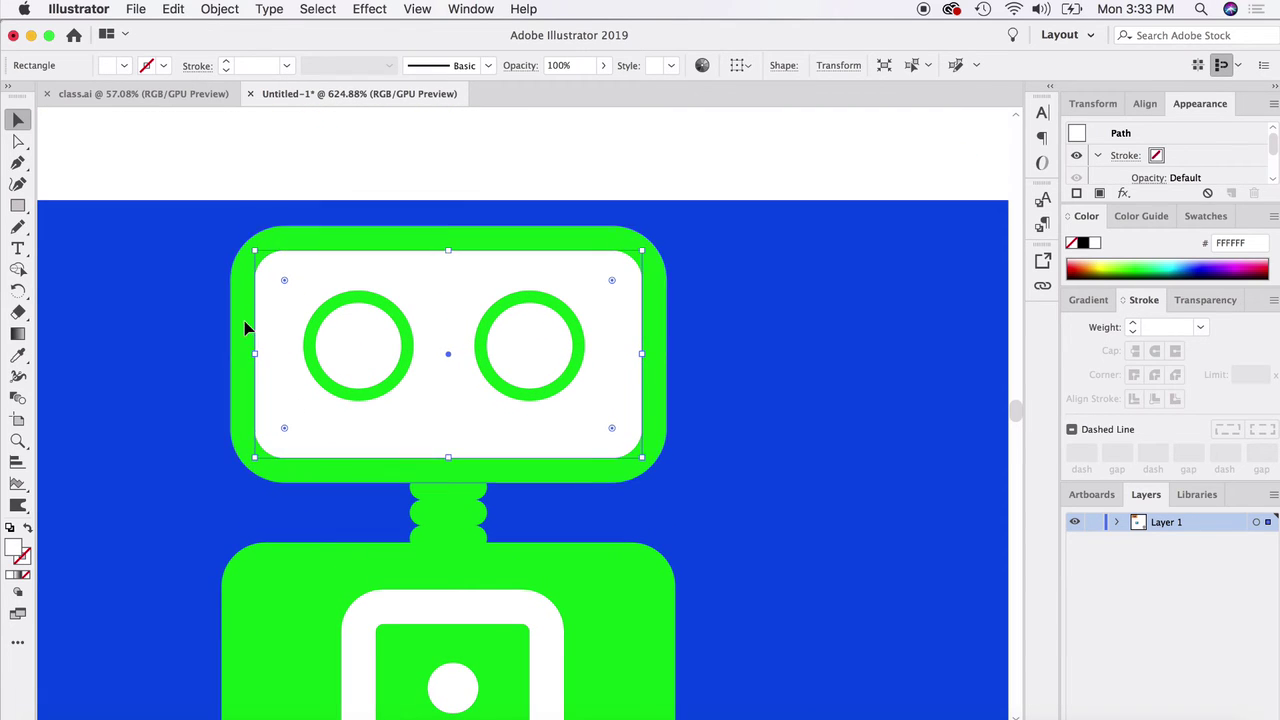
{"action": "left_click", "coordinate": [243, 352]}
{"action": "left_click", "coordinate": [249, 183]}
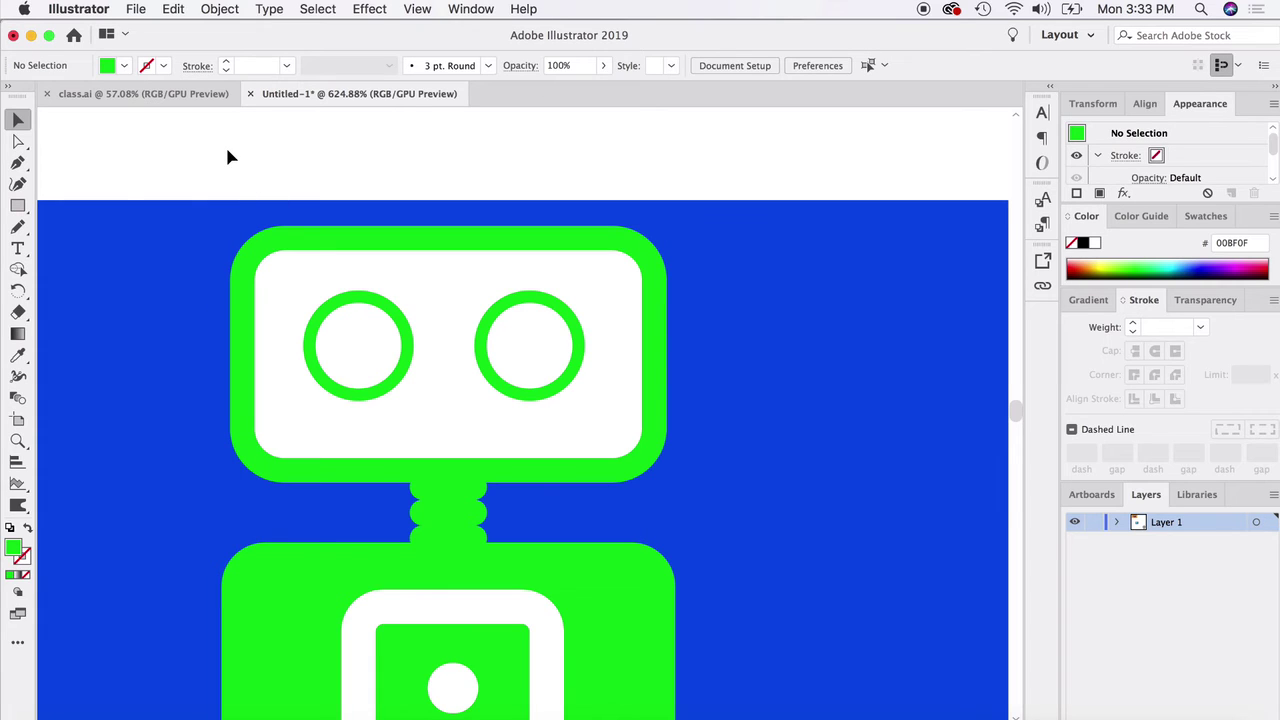
{"action": "left_click_drag", "start_coordinate": [228, 152], "coordinate": [726, 471]}
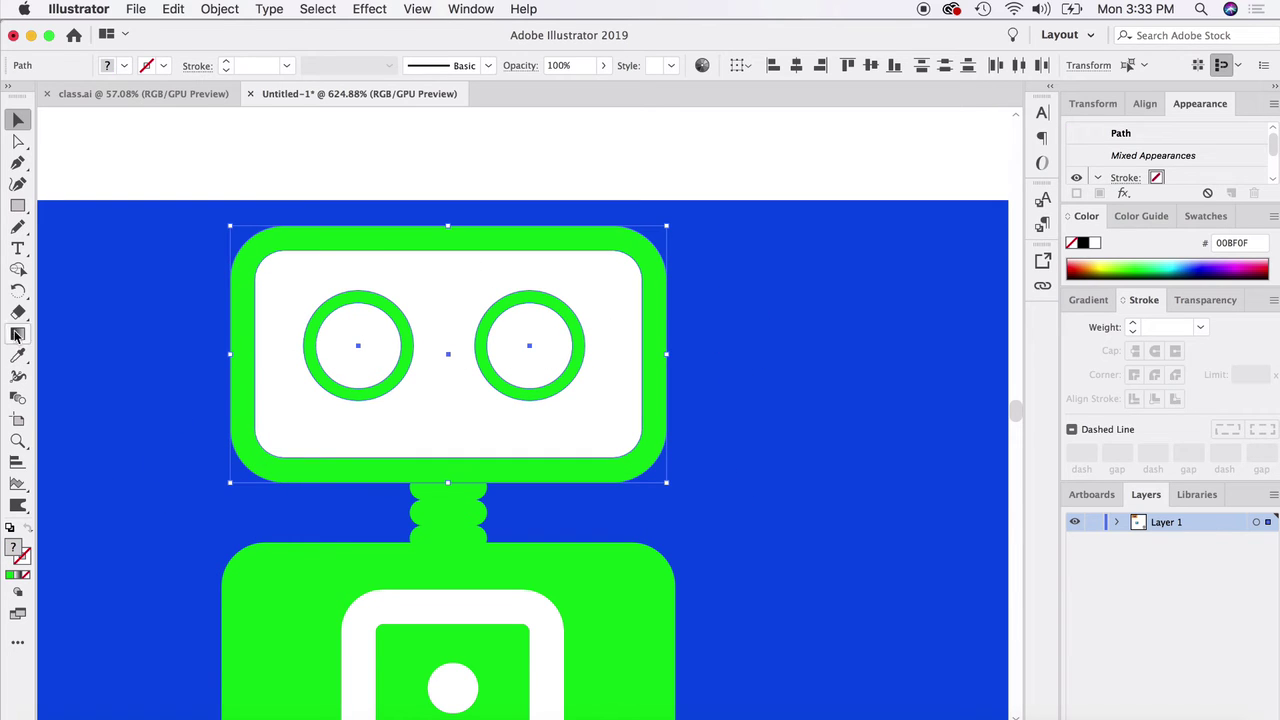
{"action": "left_click", "coordinate": [18, 272]}
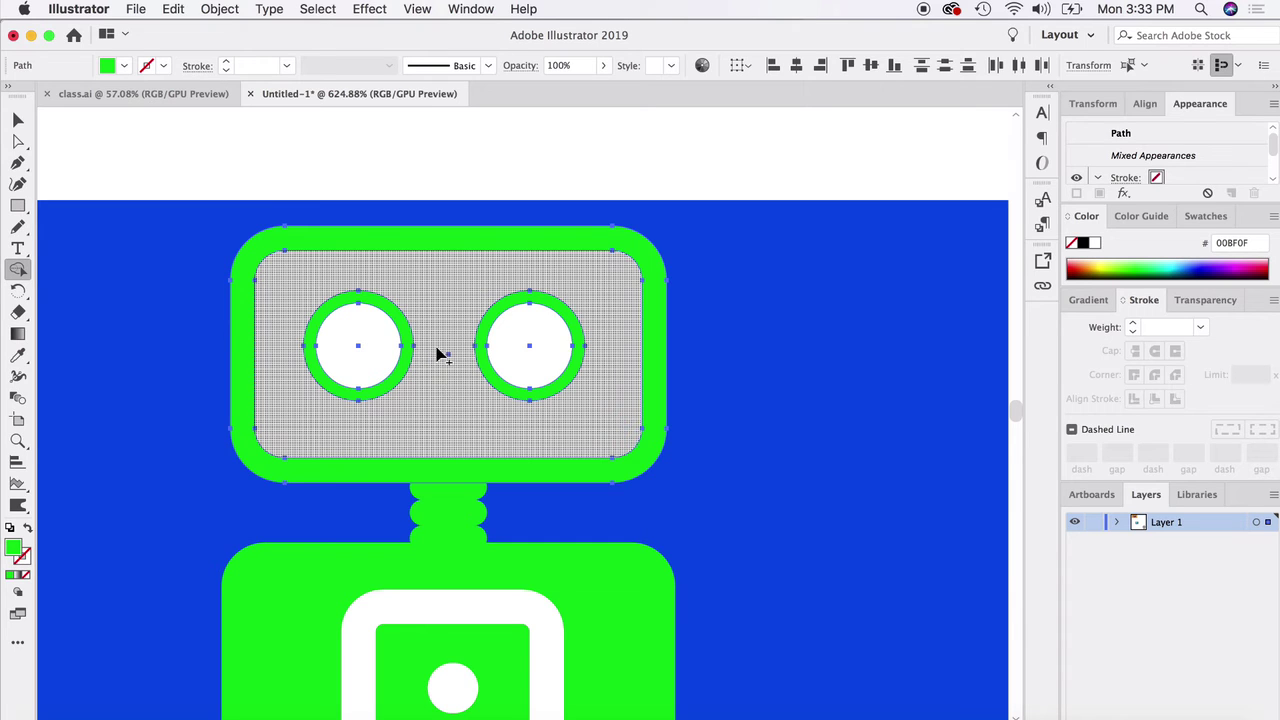
{"action": "left_click", "coordinate": [359, 335], "text": "alt"}
{"action": "left_click", "coordinate": [522, 338], "text": "alt"}
{"action": "left_click", "coordinate": [369, 413], "text": "alt"}
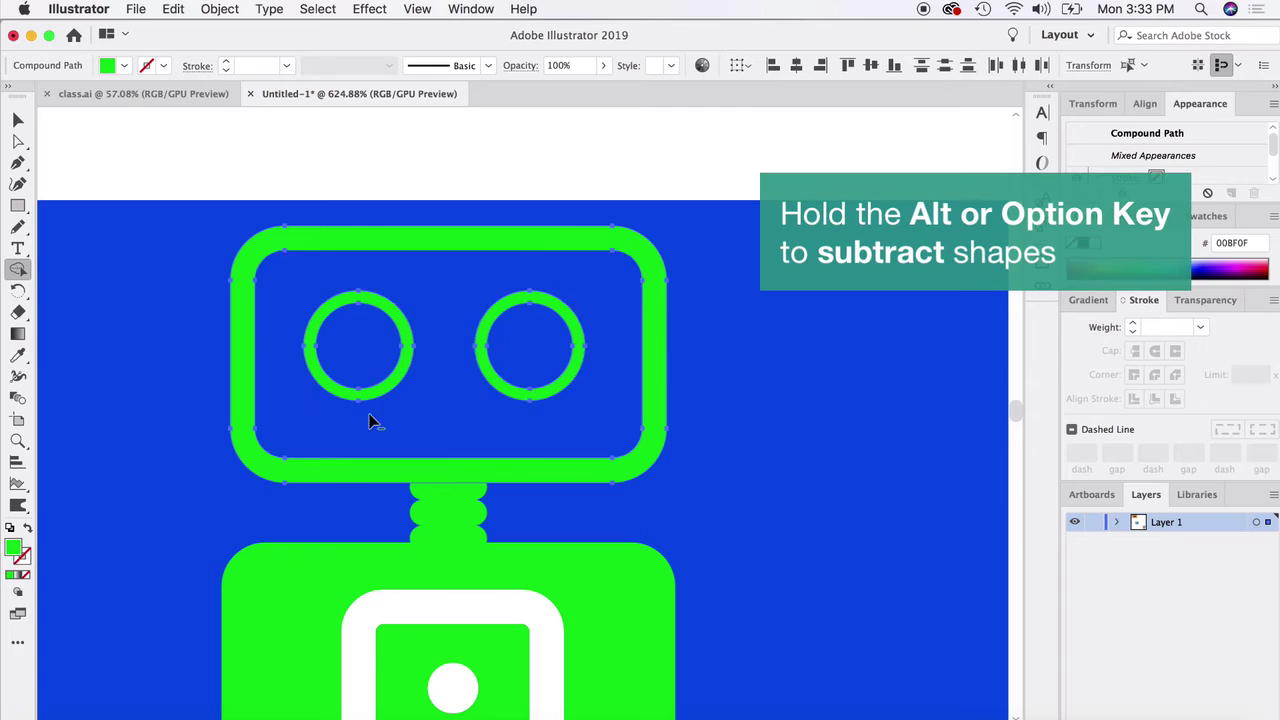
{"action": "left_click", "coordinate": [18, 119]}
{"action": "left_click", "coordinate": [101, 140]}
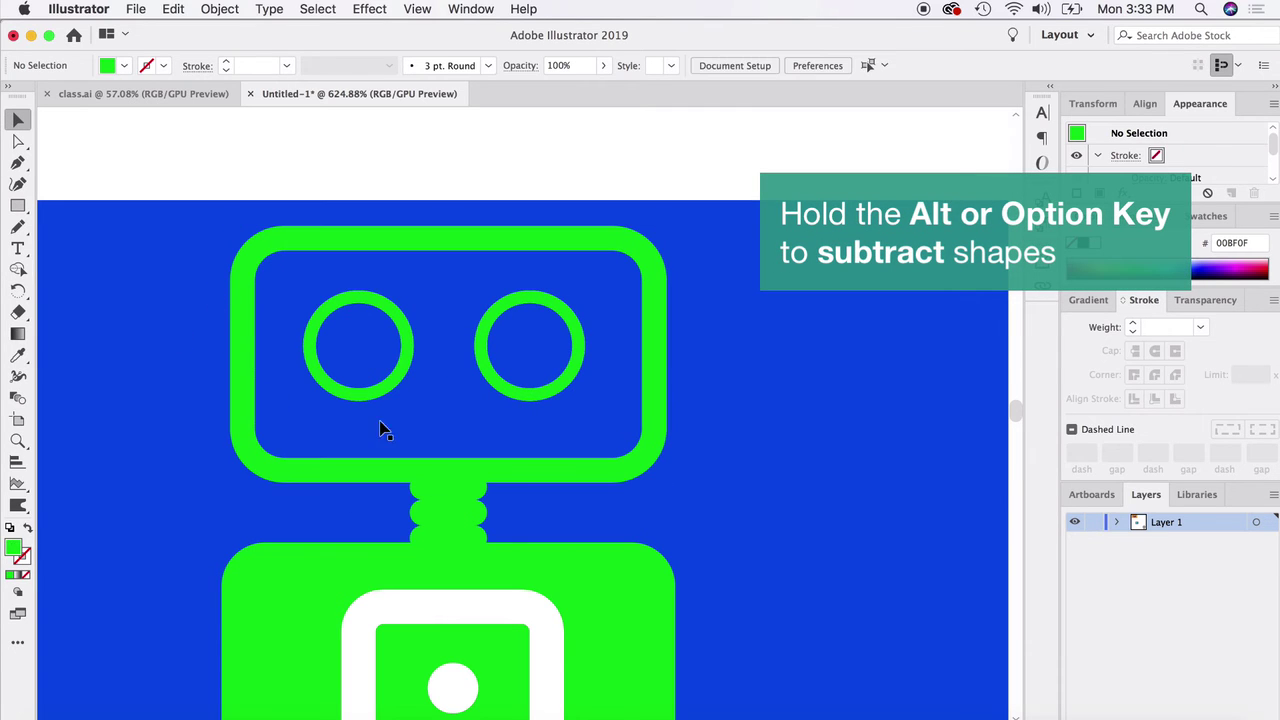
- Set the white body frame's stroke weight to 3 pt and convert it to a filled shape with Outline Stroke
{"action": "scroll", "coordinate": [385, 420], "scroll_direction": "down", "scroll_amount": 1}
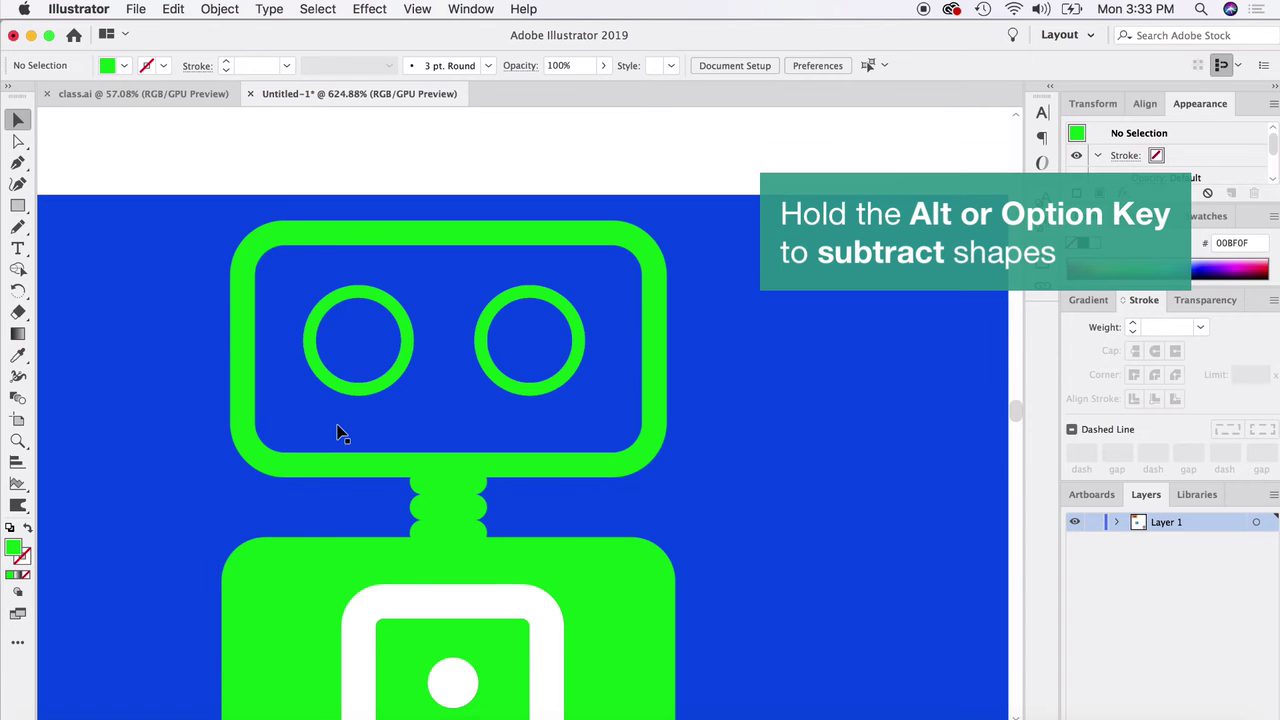
{"action": "scroll", "coordinate": [338, 432], "scroll_direction": "down", "scroll_amount": 5}
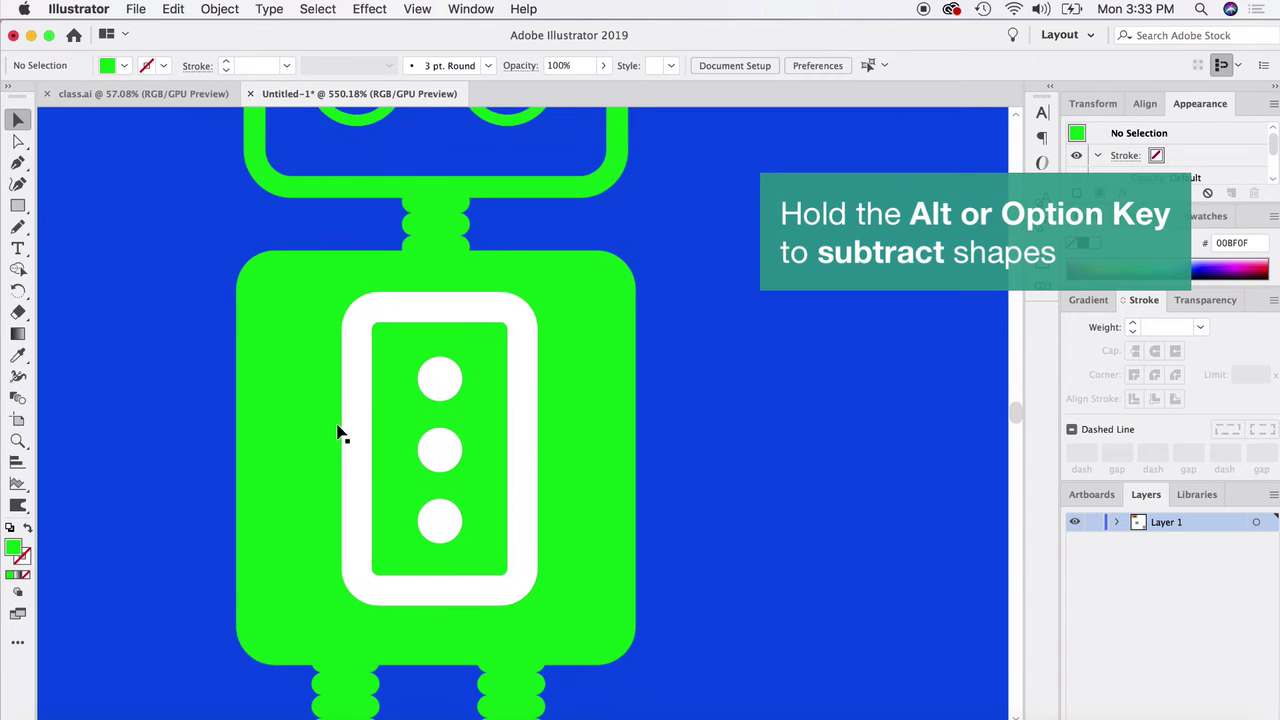
{"action": "left_click", "coordinate": [329, 374]}
{"action": "left_click", "coordinate": [335, 372]}
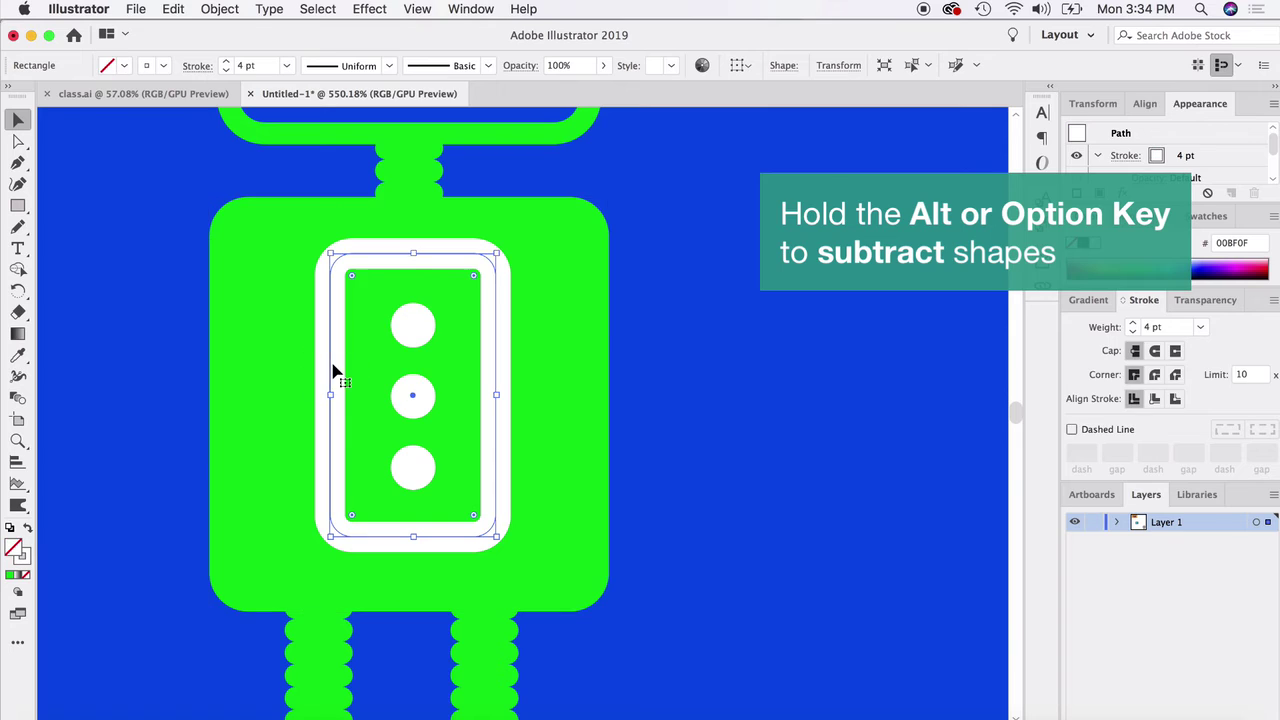
{"action": "left_click", "coordinate": [1134, 332]}
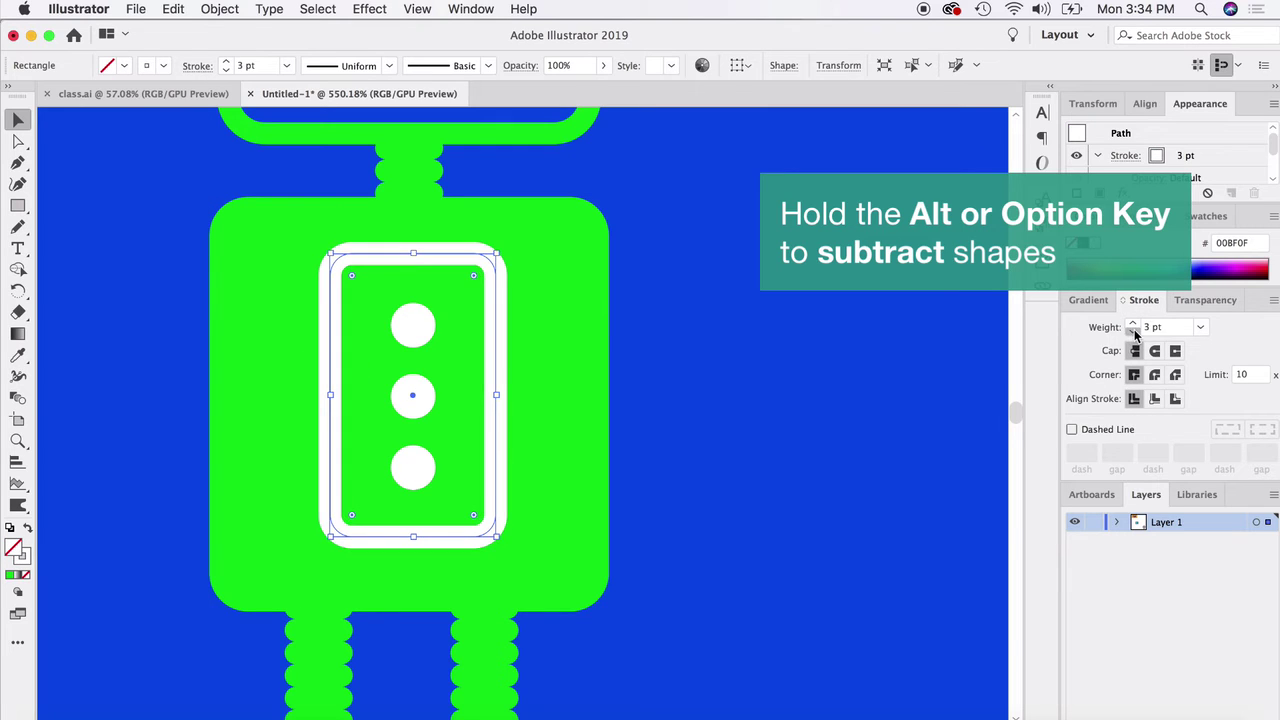
{"action": "left_click", "coordinate": [1134, 332]}
{"action": "left_click", "coordinate": [1134, 323]}
{"action": "left_click", "coordinate": [219, 8]}
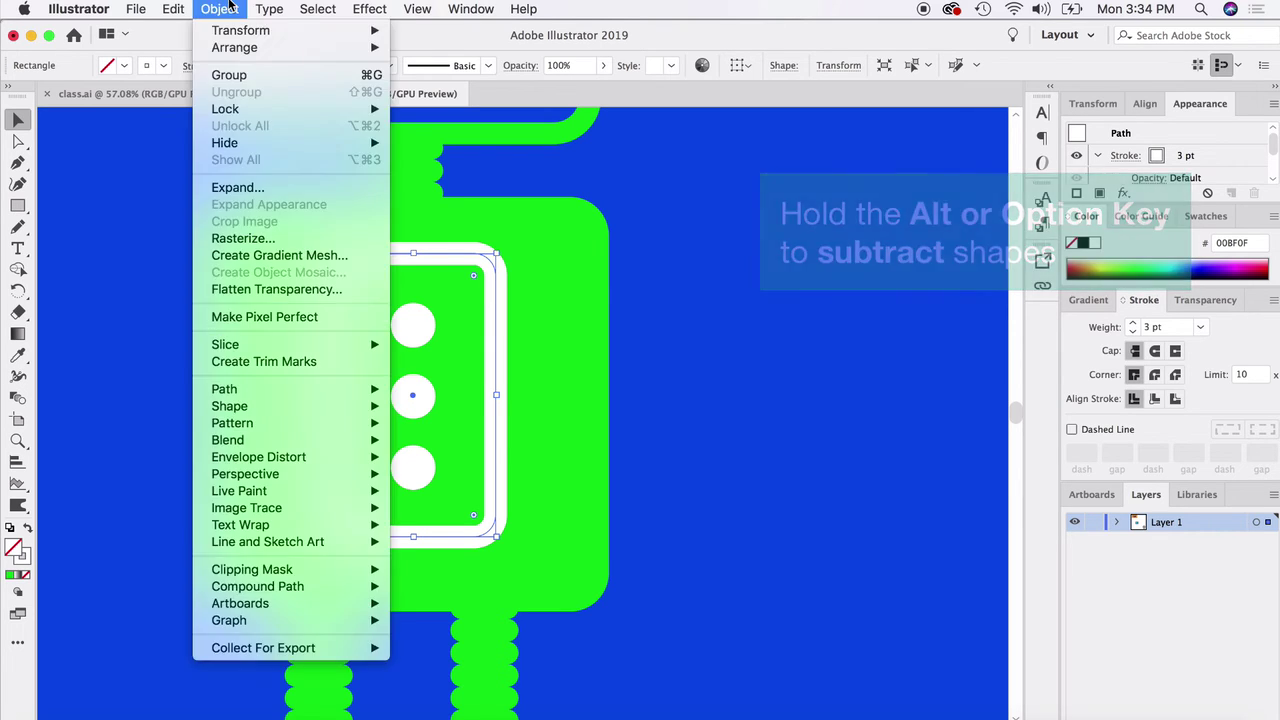
{"action": "mouse_move", "coordinate": [294, 401]}
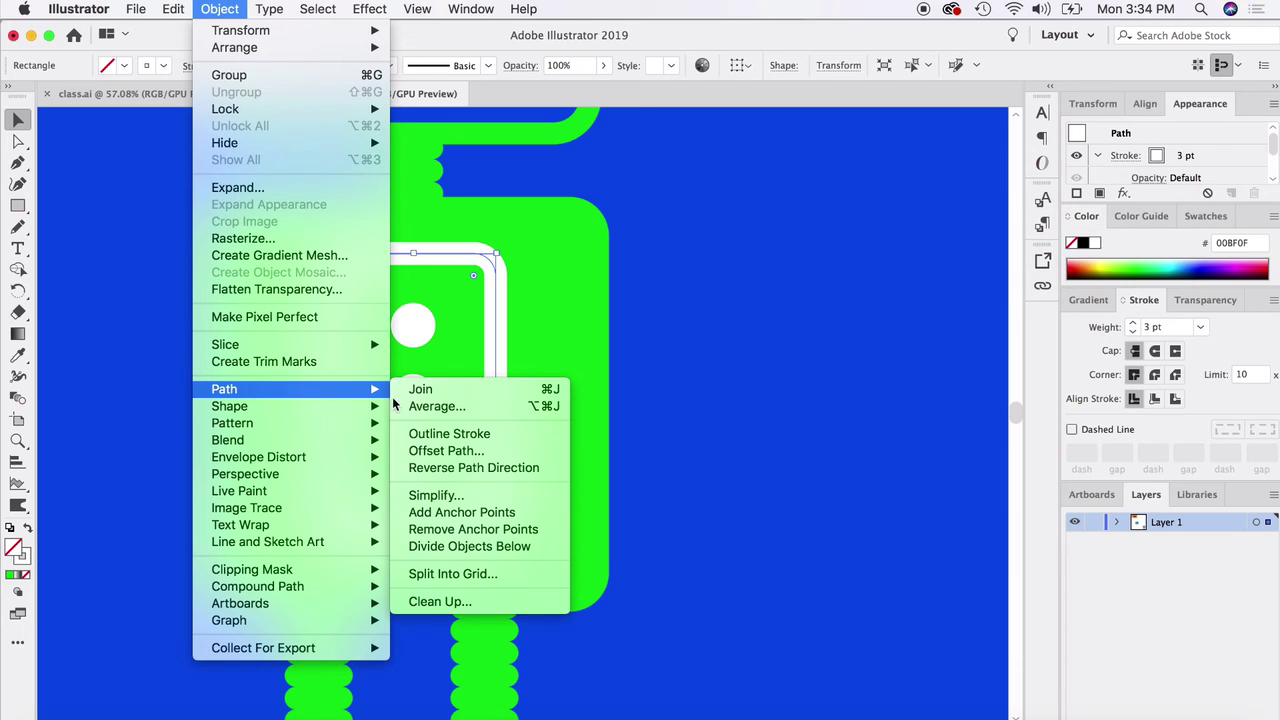
{"action": "left_click", "coordinate": [455, 434]}
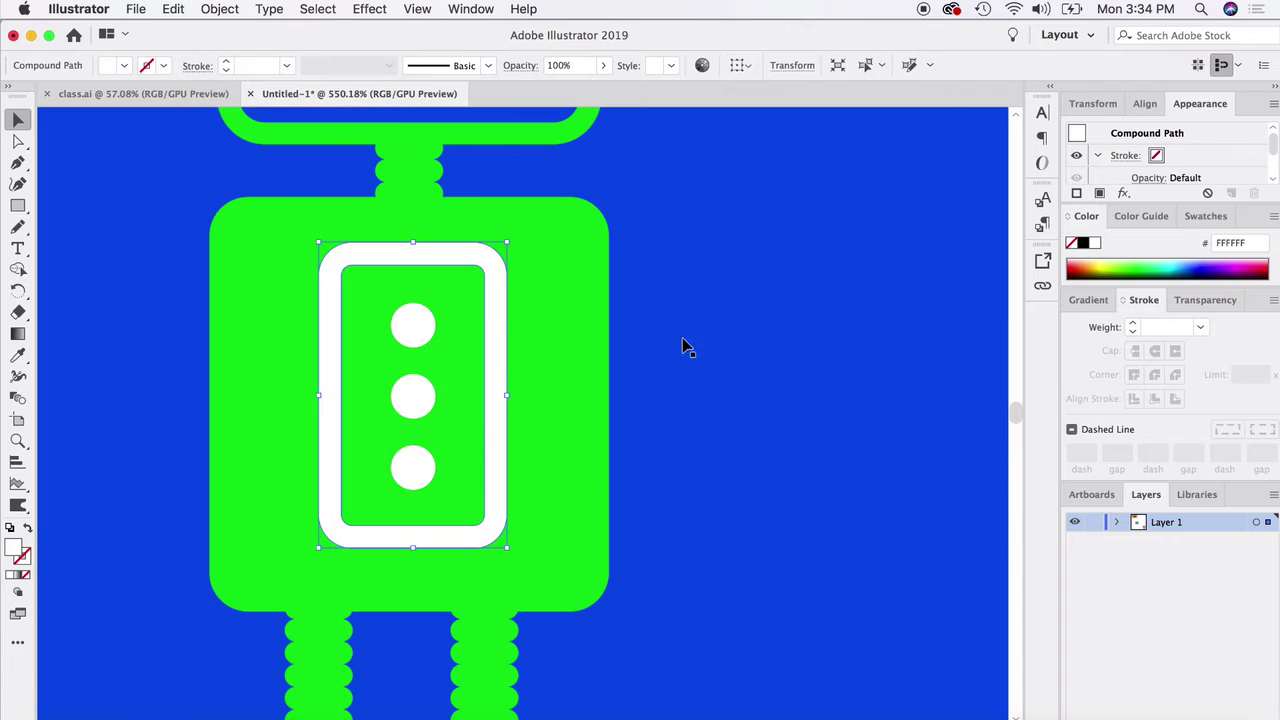
- Subtract the white frame and the three white circles from the robot's green body with the Shape Builder tool
{"action": "left_click", "coordinate": [500, 334]}
{"action": "left_click", "coordinate": [408, 329], "text": "shift"}
{"action": "left_click", "coordinate": [408, 391], "text": "shift"}
{"action": "left_click", "coordinate": [403, 450], "text": "shift"}
{"action": "left_click", "coordinate": [292, 482], "text": "shift"}
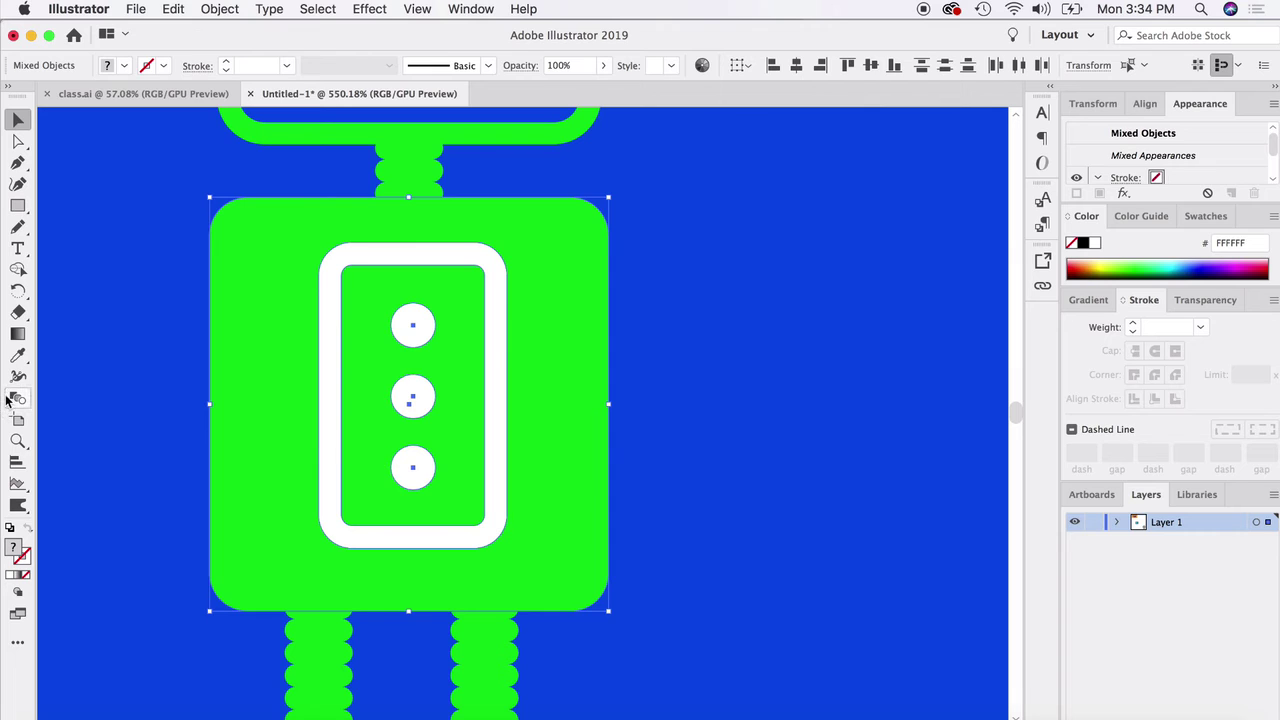
{"action": "left_click", "coordinate": [17, 269]}
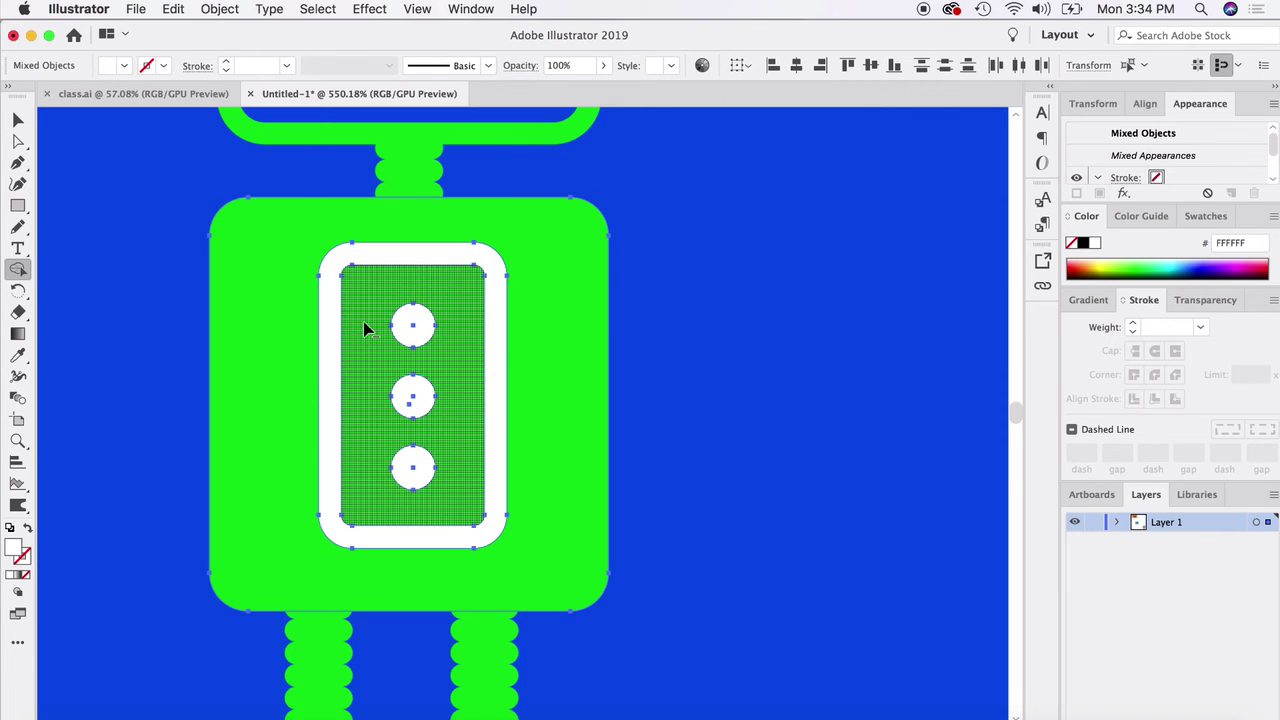
{"action": "left_click", "coordinate": [412, 328], "text": "alt"}
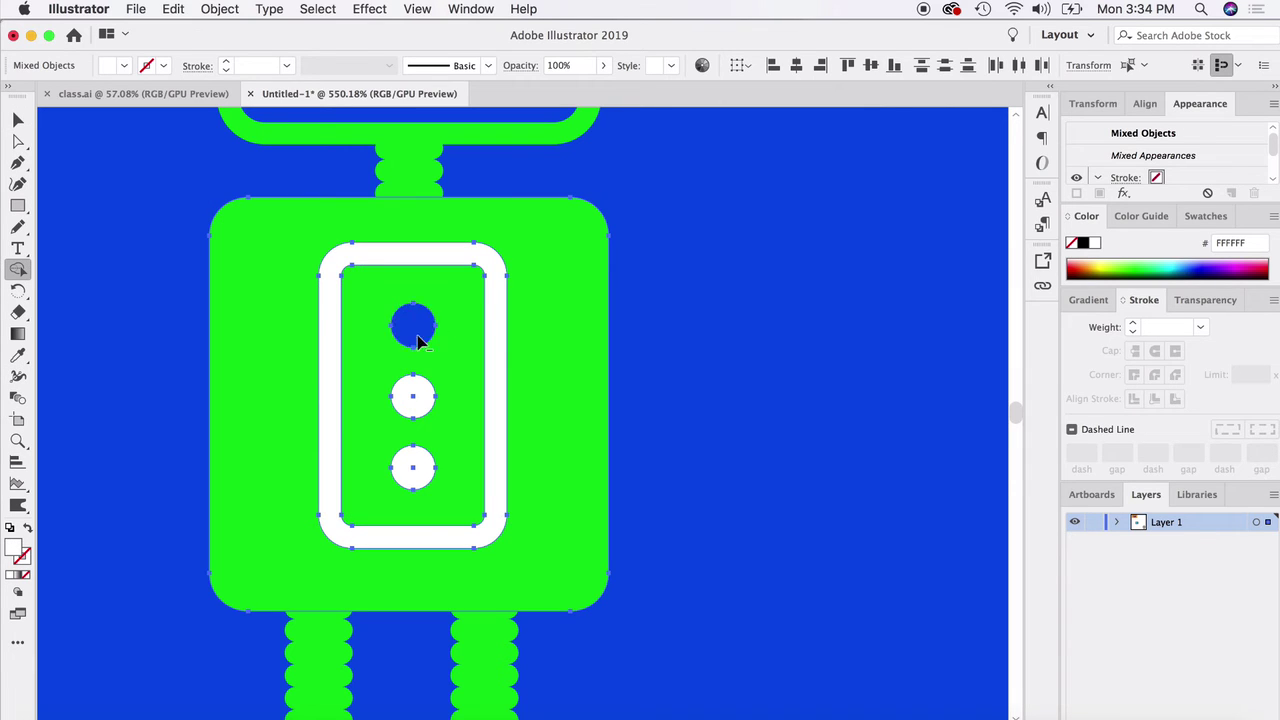
{"action": "left_click", "coordinate": [413, 398], "text": "alt"}
{"action": "left_click", "coordinate": [413, 468], "text": "alt"}
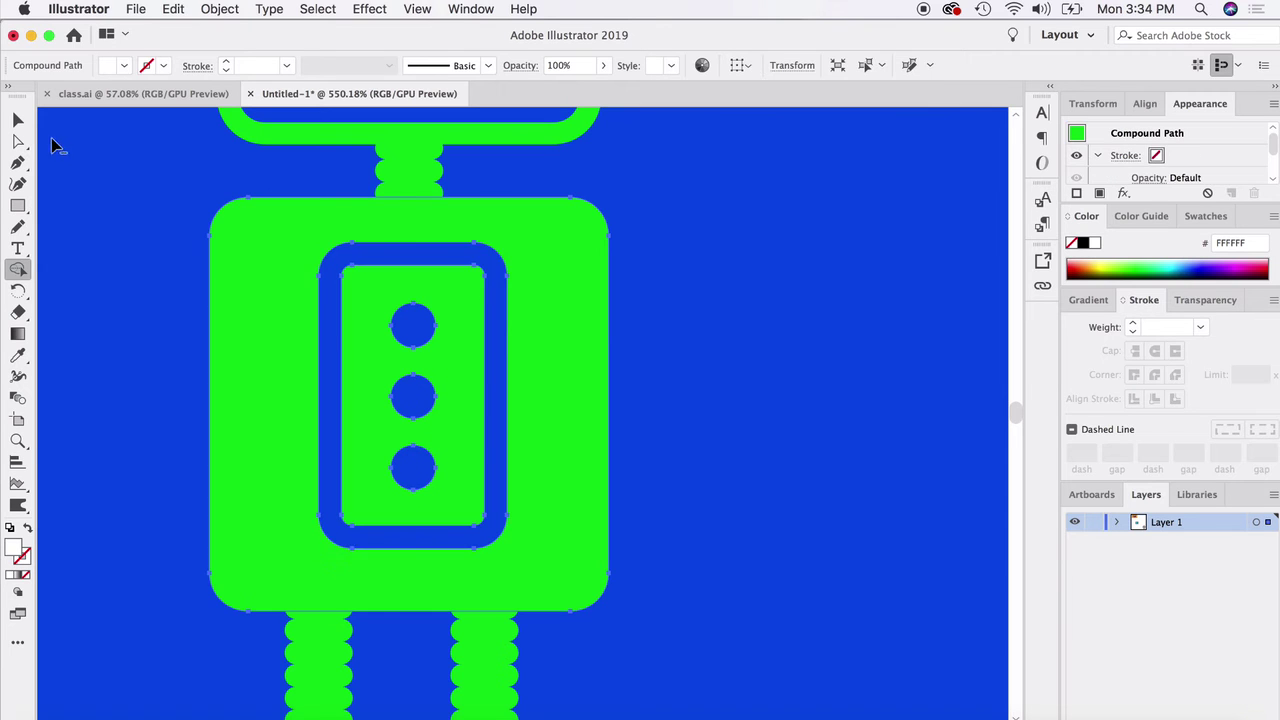
{"action": "left_click", "coordinate": [18, 119]}
{"action": "left_click", "coordinate": [170, 255]}
- Fill all of the robot's parts with white, leaving the blue background rectangle out of the selection
{"action": "scroll", "coordinate": [285, 373], "scroll_direction": "down", "scroll_amount": 2}
{"action": "scroll", "coordinate": [285, 373], "scroll_direction": "down", "scroll_amount": 3}
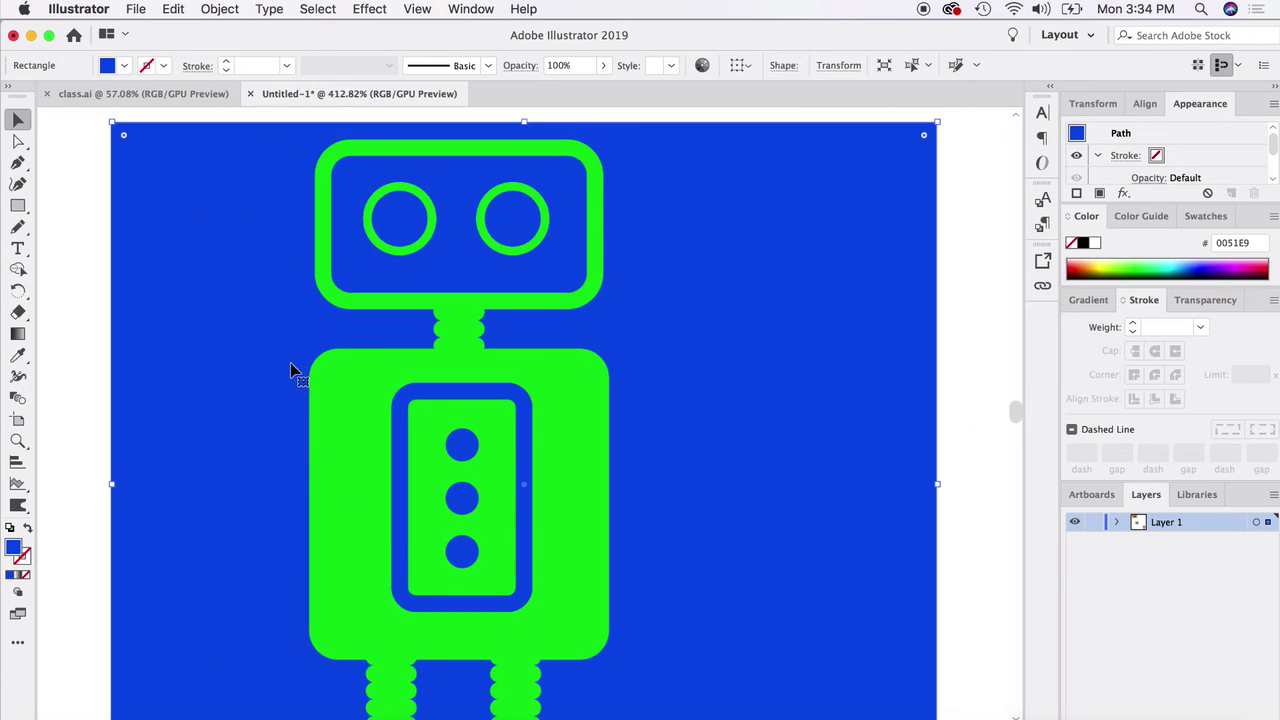
{"action": "left_click_drag", "start_coordinate": [211, 180], "coordinate": [600, 545]}
{"action": "left_click", "coordinate": [615, 485], "text": "shift"}
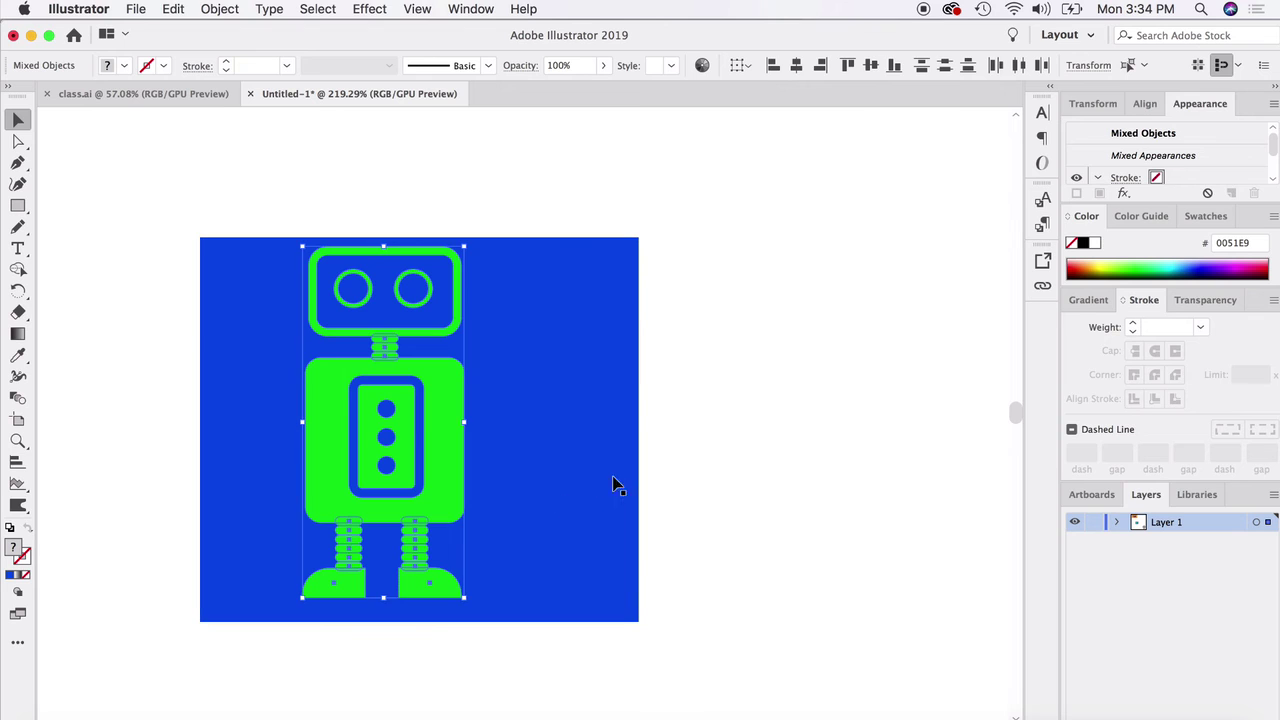
{"action": "left_click", "coordinate": [1094, 242]}
- Scale the white robot down and move it to the middle of the blue rectangle
{"action": "left_click_drag", "start_coordinate": [456, 244], "coordinate": [397, 368]}
{"action": "left_click_drag", "start_coordinate": [365, 470], "coordinate": [437, 427]}
{"action": "left_click", "coordinate": [712, 367]}
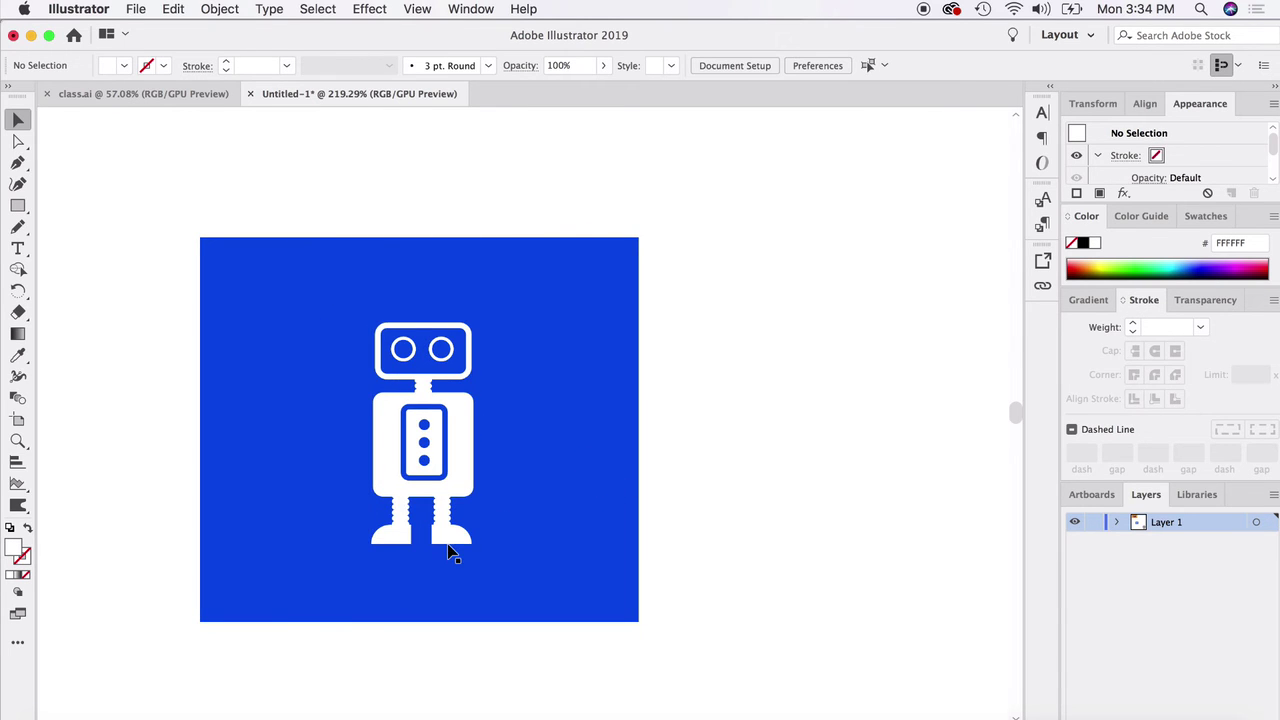
{"action": "scroll", "coordinate": [448, 553], "scroll_direction": "up", "scroll_amount": 1}
{"action": "mouse_move", "coordinate": [448, 530]}
{"action": "left_mouse_down"}
{"action": "mouse_move", "coordinate": [495, 575]}
{"action": "mouse_move", "coordinate": [455, 524]}
{"action": "left_mouse_up"}
- Group all the parts of the white robot, leaving the blue rectangle ungrouped
{"action": "left_click_drag", "start_coordinate": [135, 235], "coordinate": [586, 591]}
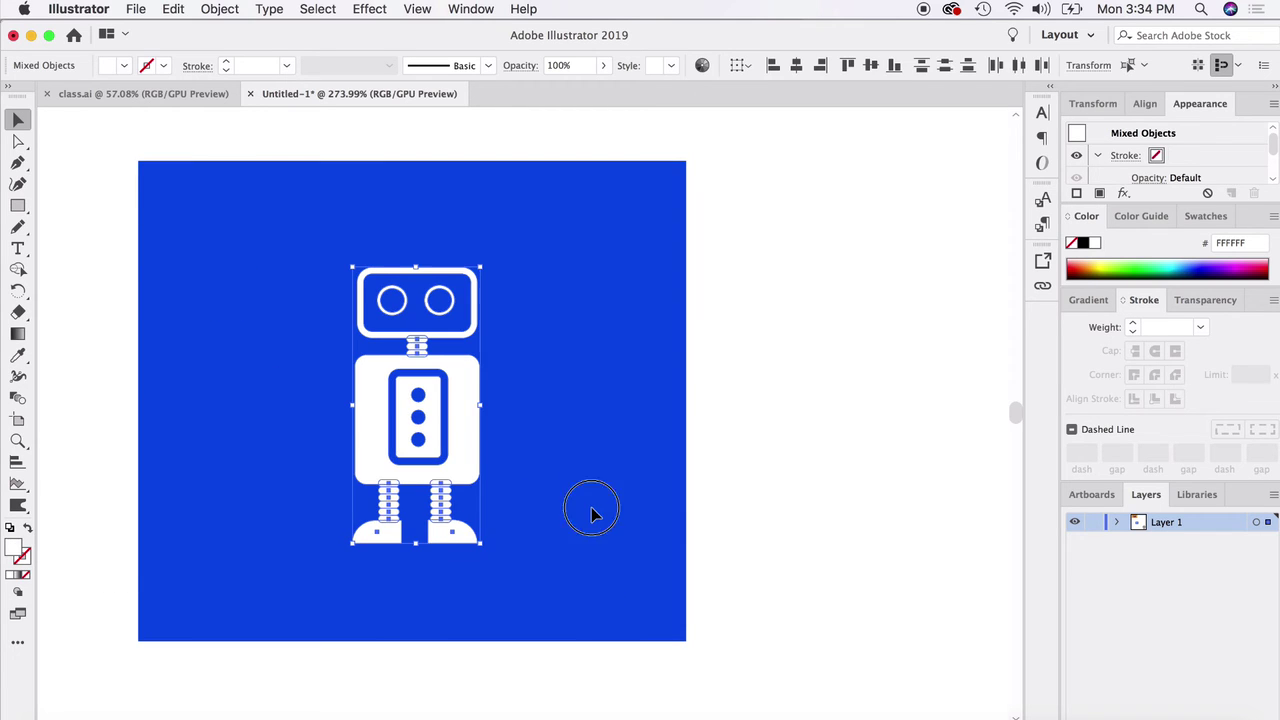
{"action": "right_click", "coordinate": [446, 384]}
{"action": "left_click", "coordinate": [480, 492]}
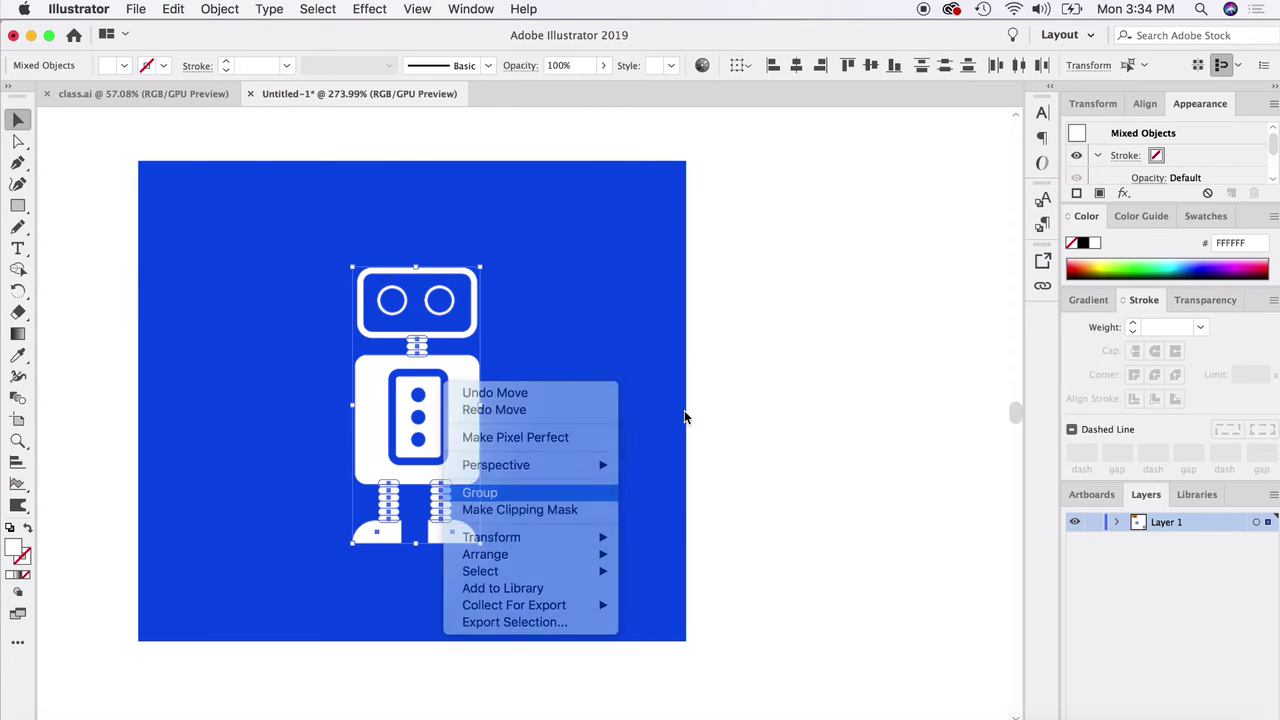
{"action": "left_click", "coordinate": [737, 400]}
- Move the grouped robot to the left half of the blue rectangle and place a duplicate to its right
{"action": "left_click_drag", "start_coordinate": [447, 405], "coordinate": [320, 389]}
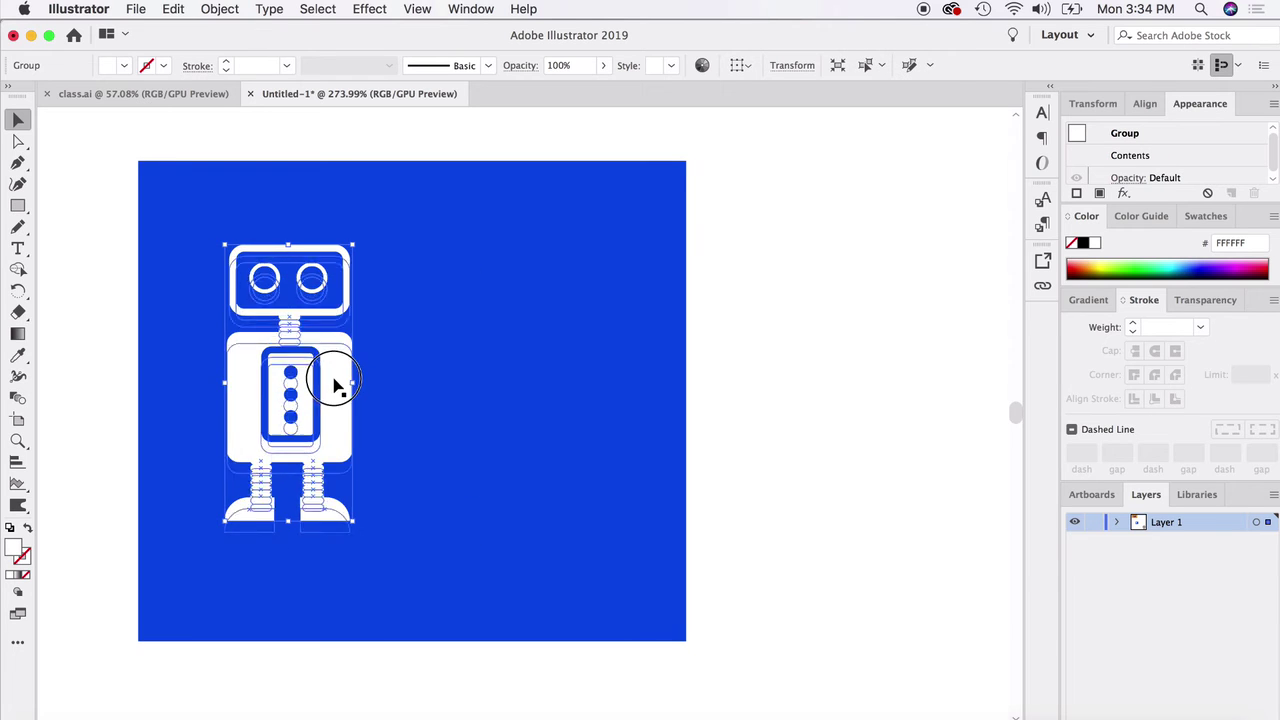
{"action": "left_click_drag", "start_coordinate": [240, 372], "coordinate": [472, 385], "text": "alt"}
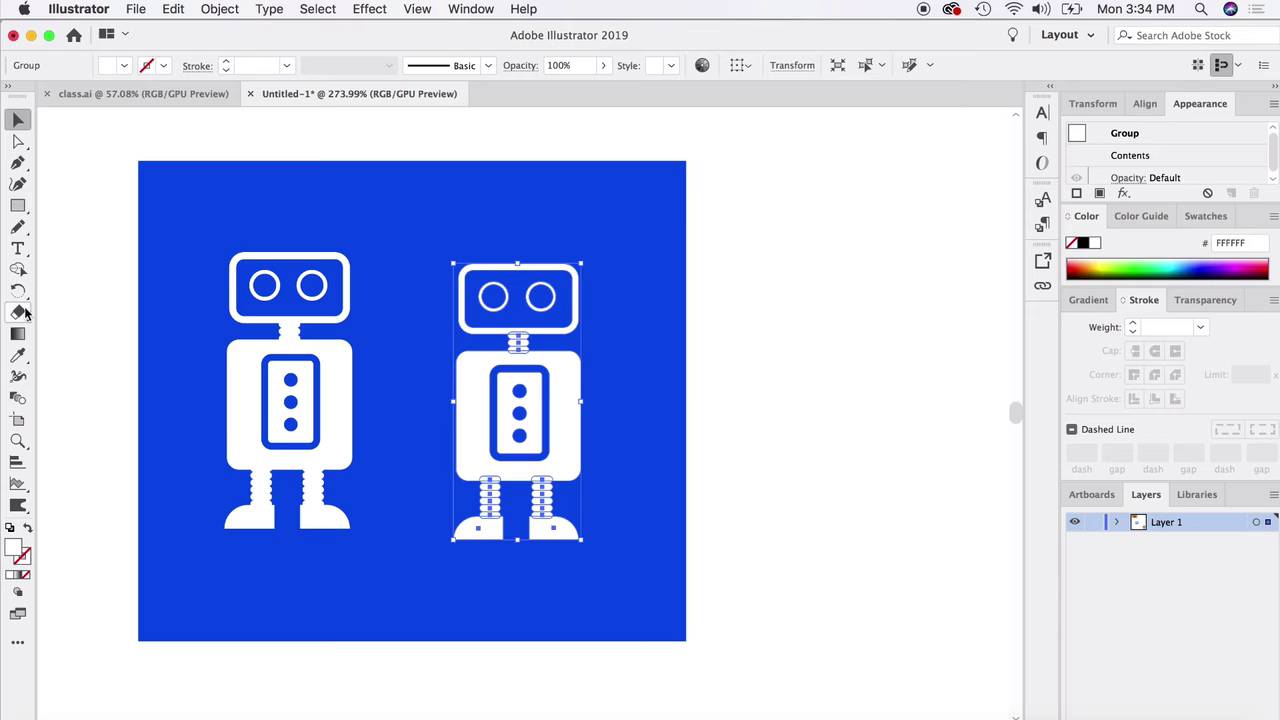
- Merge the overlapping foot, leg, body and neck shapes of the duplicate robot with the Shape Builder tool
{"action": "left_click", "coordinate": [18, 270]}
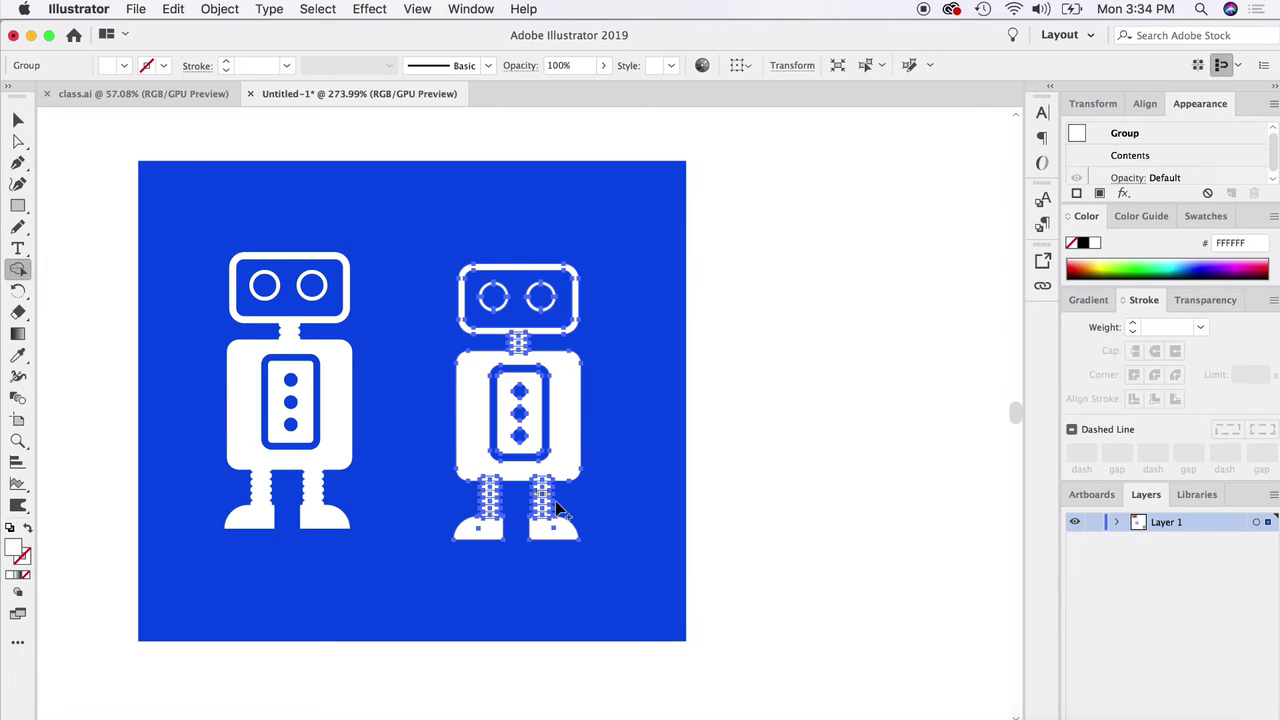
{"action": "mouse_move", "coordinate": [477, 549]}
{"action": "left_mouse_down"}
{"action": "mouse_move", "coordinate": [442, 440]}
{"action": "mouse_move", "coordinate": [399, 400]}
{"action": "left_mouse_up"}
{"action": "mouse_move", "coordinate": [471, 531]}
{"action": "left_mouse_down"}
{"action": "mouse_move", "coordinate": [493, 467]}
{"action": "mouse_move", "coordinate": [518, 463]}
{"action": "mouse_move", "coordinate": [543, 490]}
{"action": "mouse_move", "coordinate": [548, 538]}
{"action": "mouse_move", "coordinate": [522, 343]}
{"action": "mouse_move", "coordinate": [478, 301]}
{"action": "mouse_move", "coordinate": [510, 300]}
{"action": "left_mouse_up"}
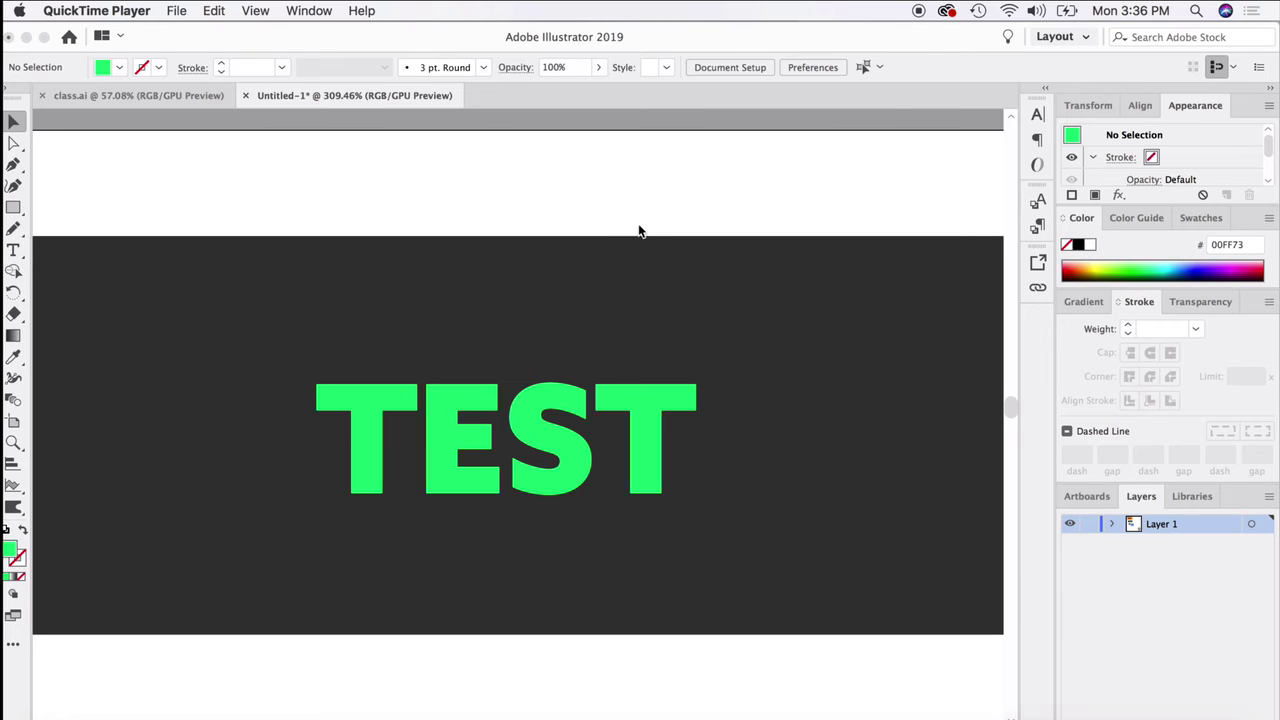
- Convert the green TEST text on the dark rectangle to outlines
{"action": "left_click", "coordinate": [459, 452]}
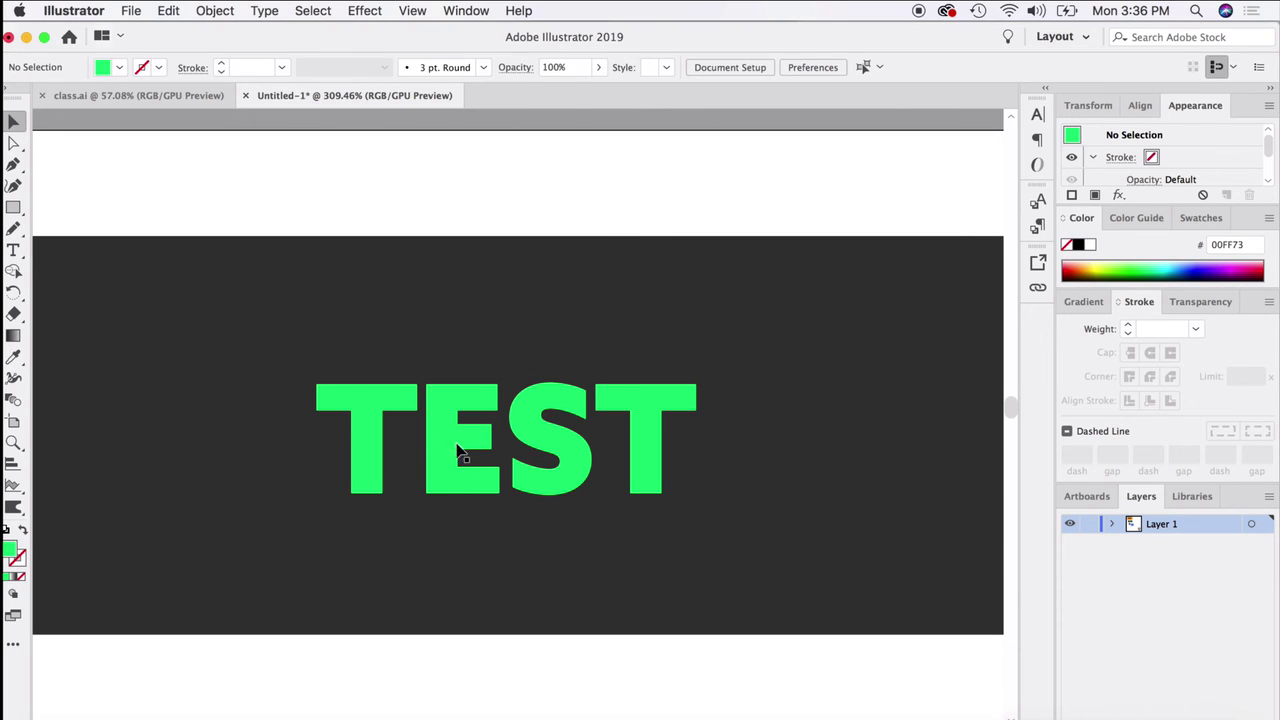
{"action": "left_click", "coordinate": [459, 444]}
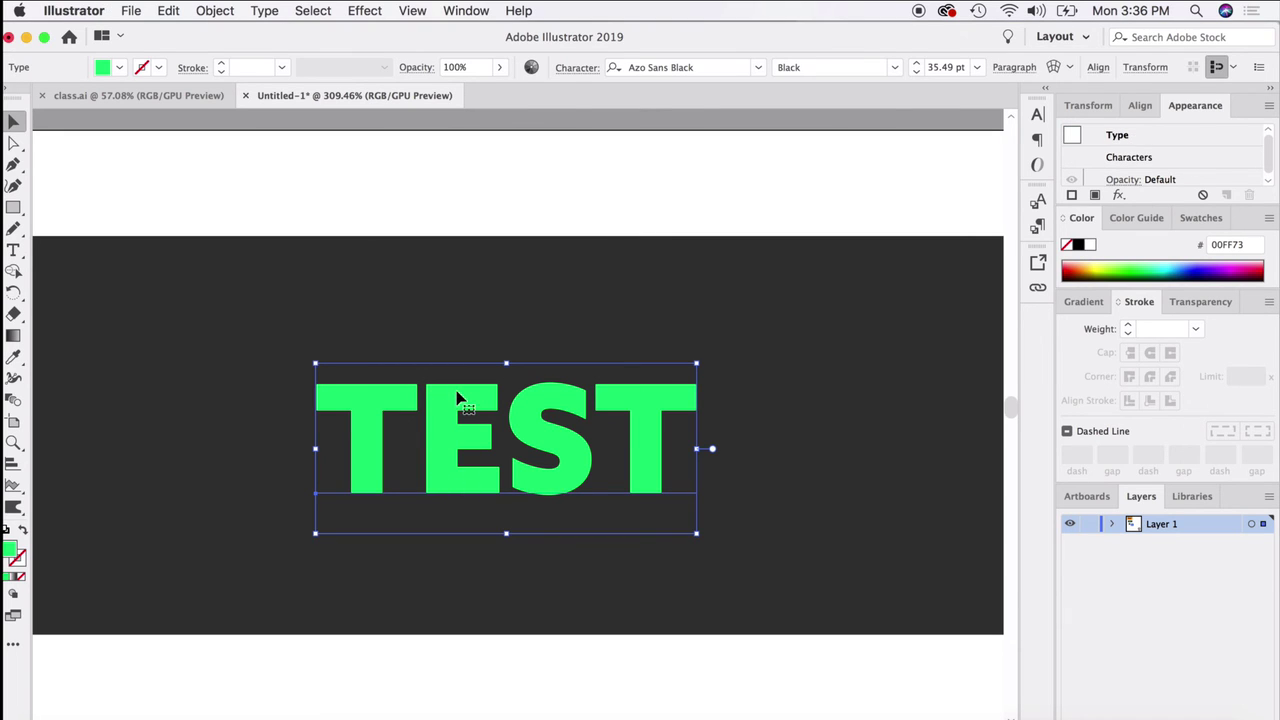
{"action": "right_click", "coordinate": [457, 395]}
{"action": "left_click", "coordinate": [540, 516]}
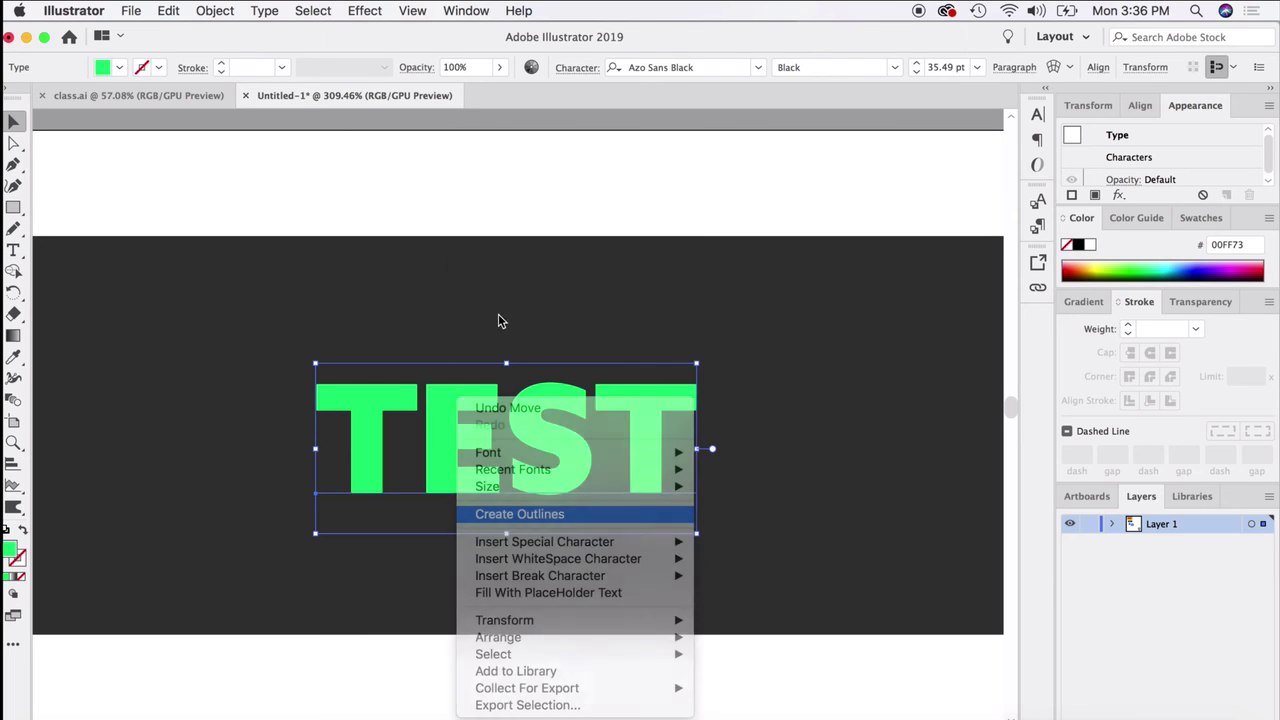
{"action": "left_click", "coordinate": [426, 211]}
- Cut all four TEST letters out of the dark rectangle with the Shape Builder tool
{"action": "left_click_drag", "start_coordinate": [395, 290], "coordinate": [758, 569]}
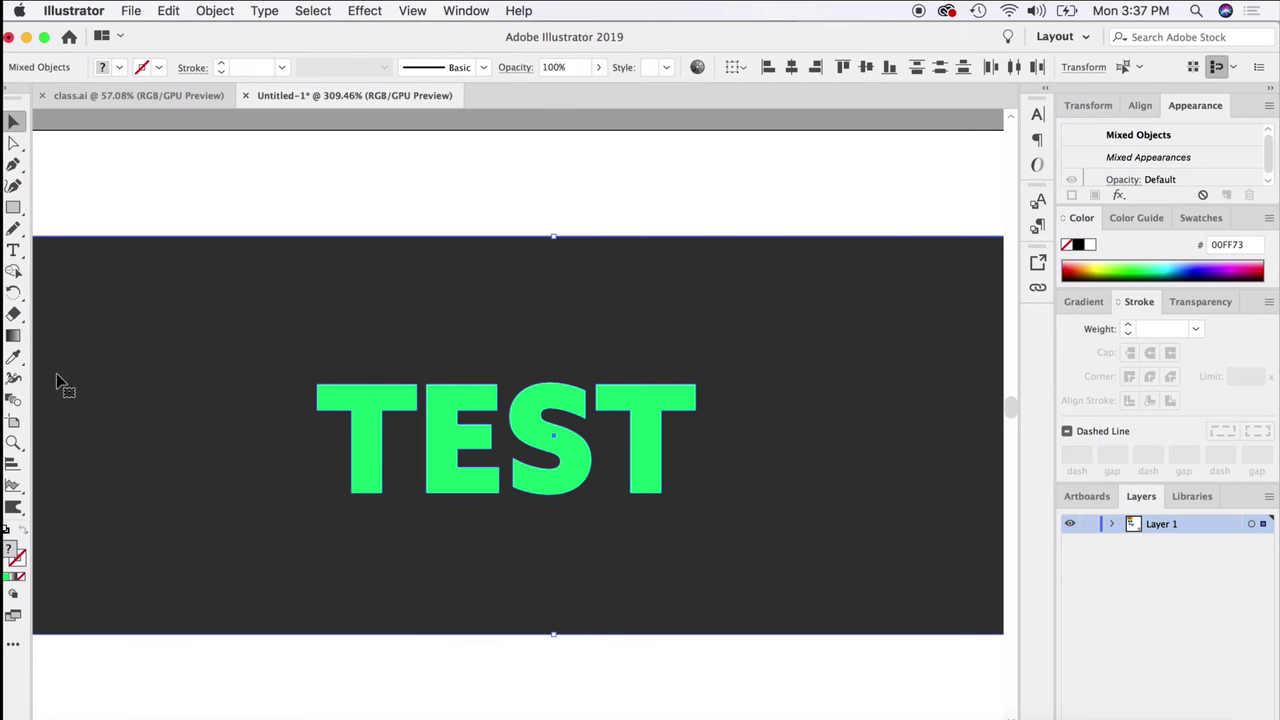
{"action": "left_click", "coordinate": [14, 272]}
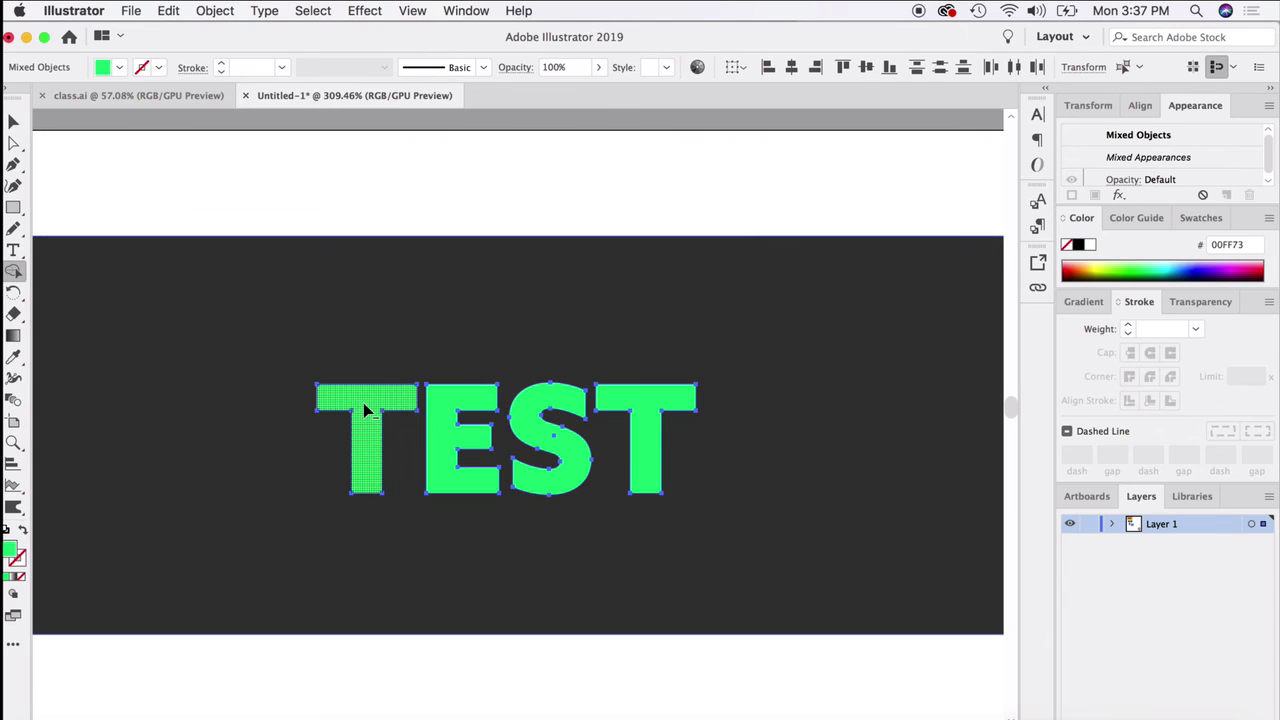
{"action": "left_click", "coordinate": [365, 410], "text": "alt"}
{"action": "left_click", "coordinate": [437, 462], "text": "alt"}
{"action": "left_click", "coordinate": [548, 398], "text": "alt"}
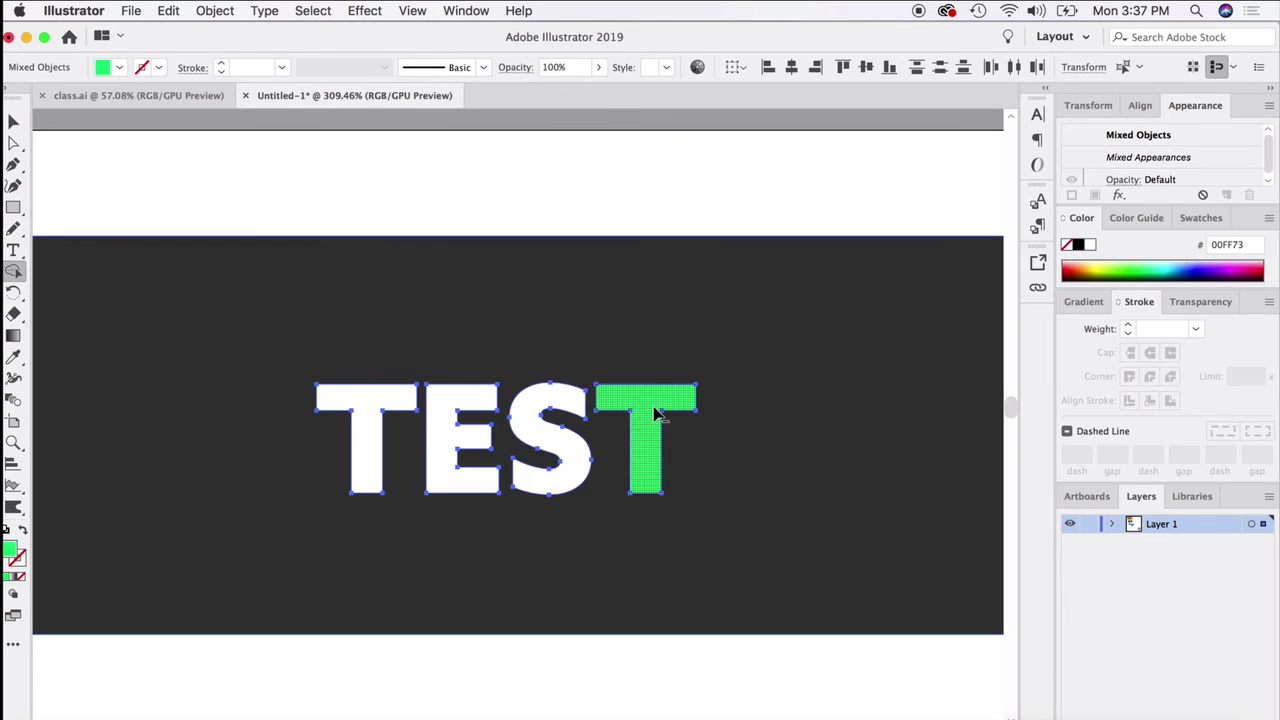
{"action": "left_click", "coordinate": [645, 440], "text": "alt"}
{"action": "left_click", "coordinate": [497, 420]}
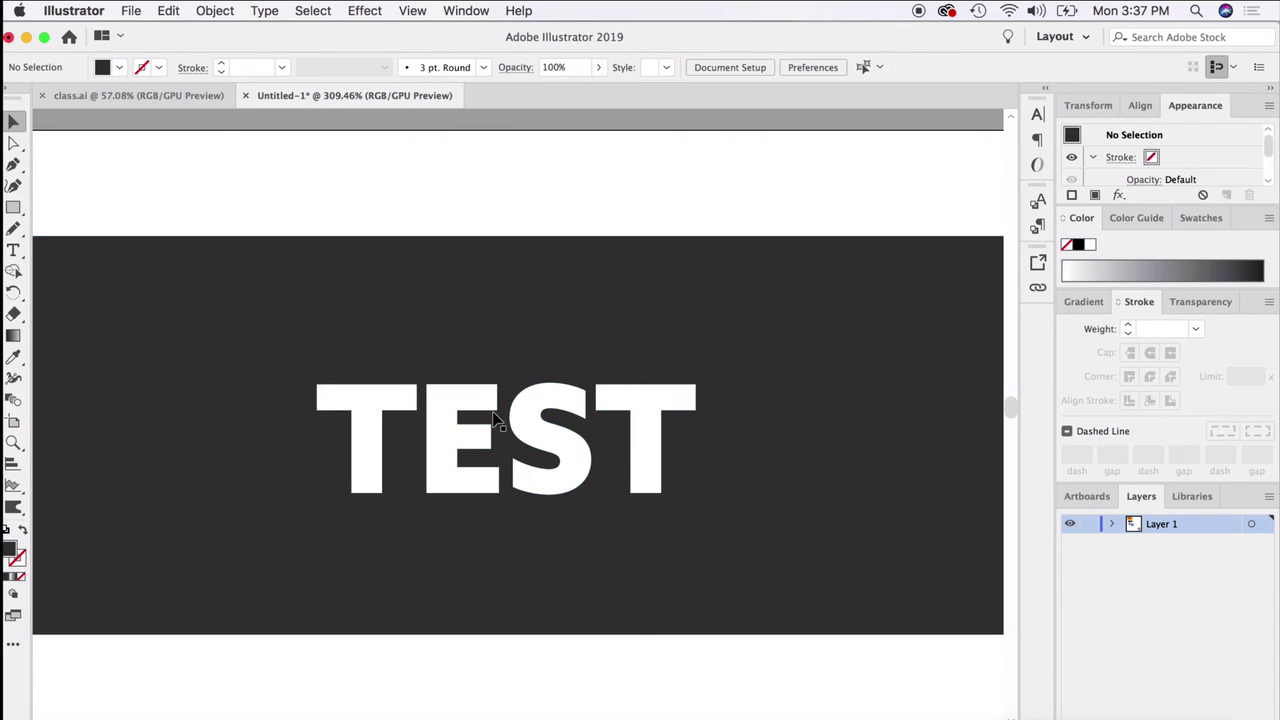
- Draw a large rectangle over the lettering and most of the dark shape, and choose fill colour FCD015 for it
{"action": "scroll", "coordinate": [495, 487], "scroll_direction": "down", "scroll_amount": 2}
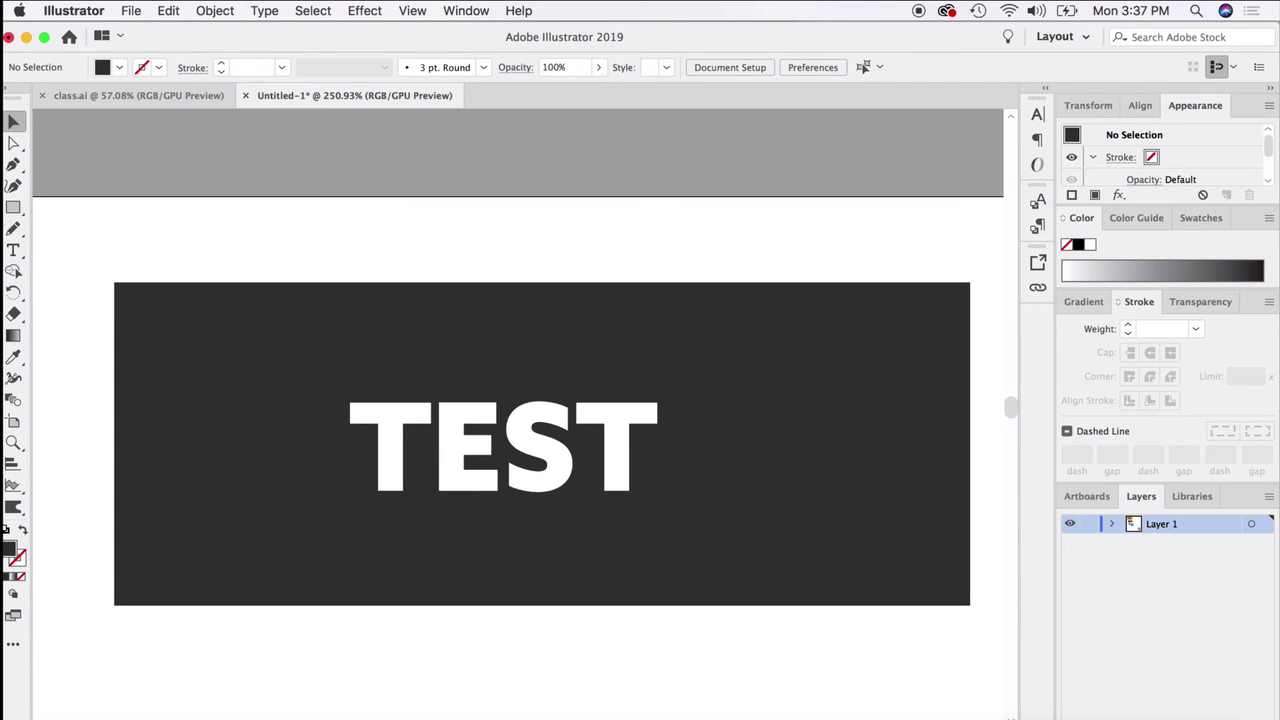
{"action": "left_click_drag", "start_coordinate": [77, 190], "coordinate": [806, 661]}
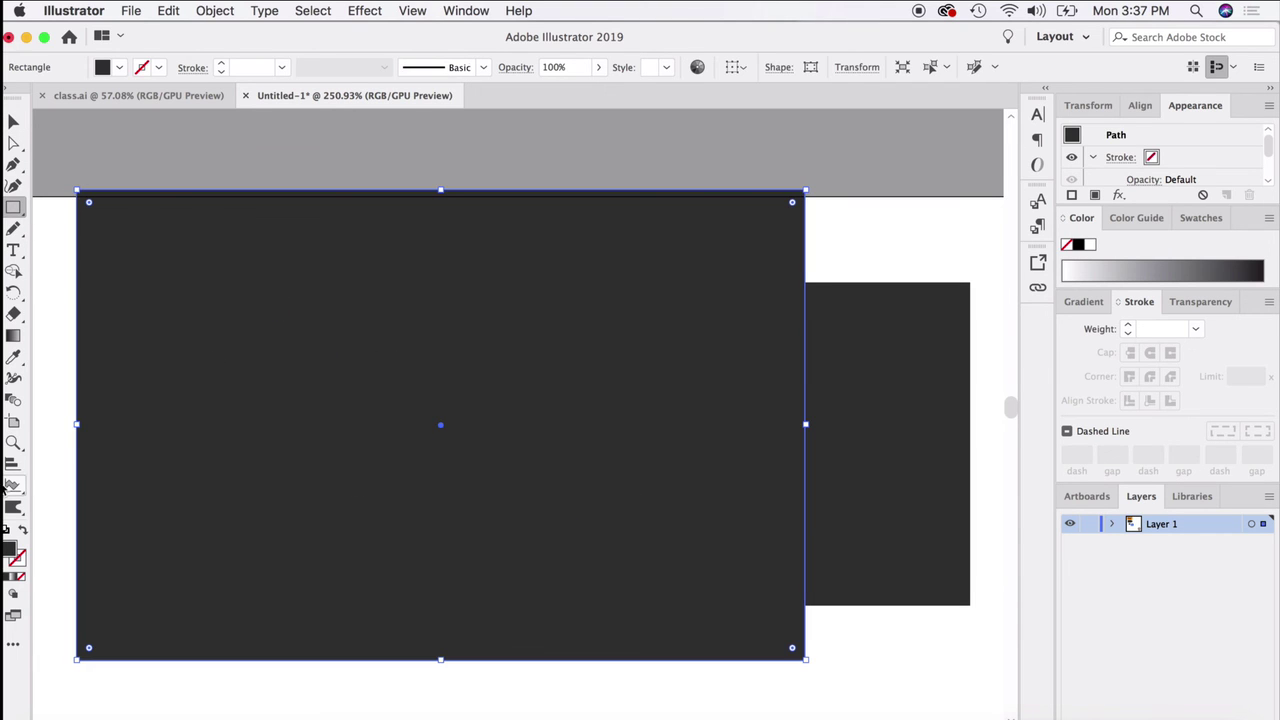
{"action": "double_click", "coordinate": [10, 552]}
{"action": "left_click", "coordinate": [757, 474]}
{"action": "left_click", "coordinate": [797, 434]}
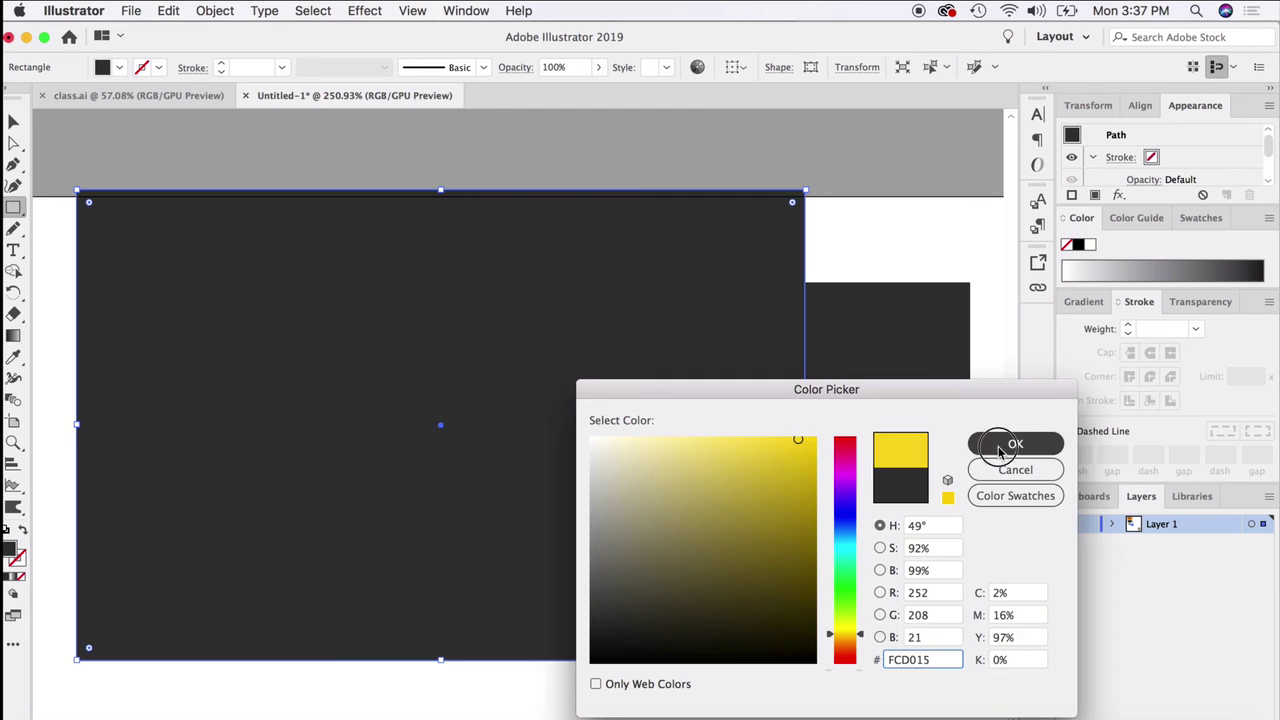
{"action": "left_click", "coordinate": [1011, 443]}
- Send the new rectangle to the back and move it left until it clears the cut-out TEST letters
{"action": "left_click", "coordinate": [13, 121]}
{"action": "right_click", "coordinate": [334, 268]}
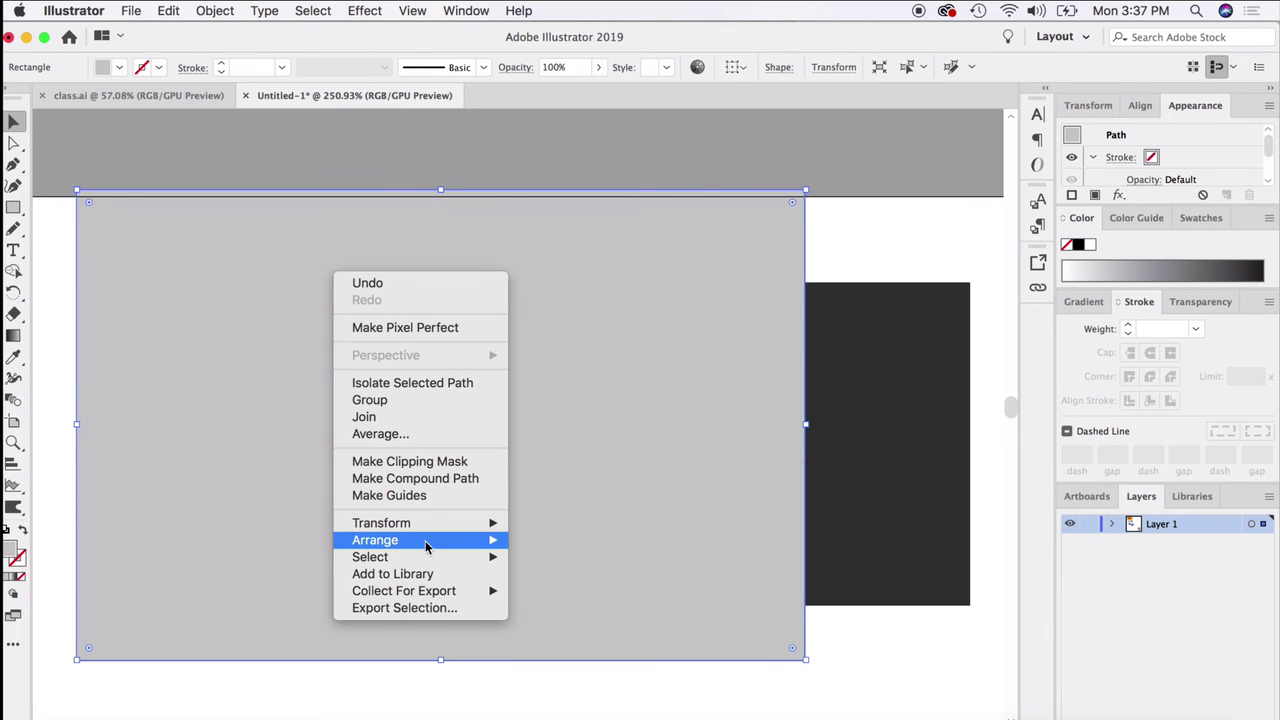
{"action": "mouse_move", "coordinate": [430, 543]}
{"action": "left_click", "coordinate": [556, 591]}
{"action": "key", "text": "shift+Left"}
{"action": "key", "text": "shift+Left"}
{"action": "key", "text": "shift+Left"}
{"action": "key", "text": "shift+Left"}
{"action": "key", "text": "shift+Left"}
{"action": "key", "text": "shift+Left"}
{"action": "key", "text": "shift+Left"}
{"action": "key", "text": "shift+Left"}
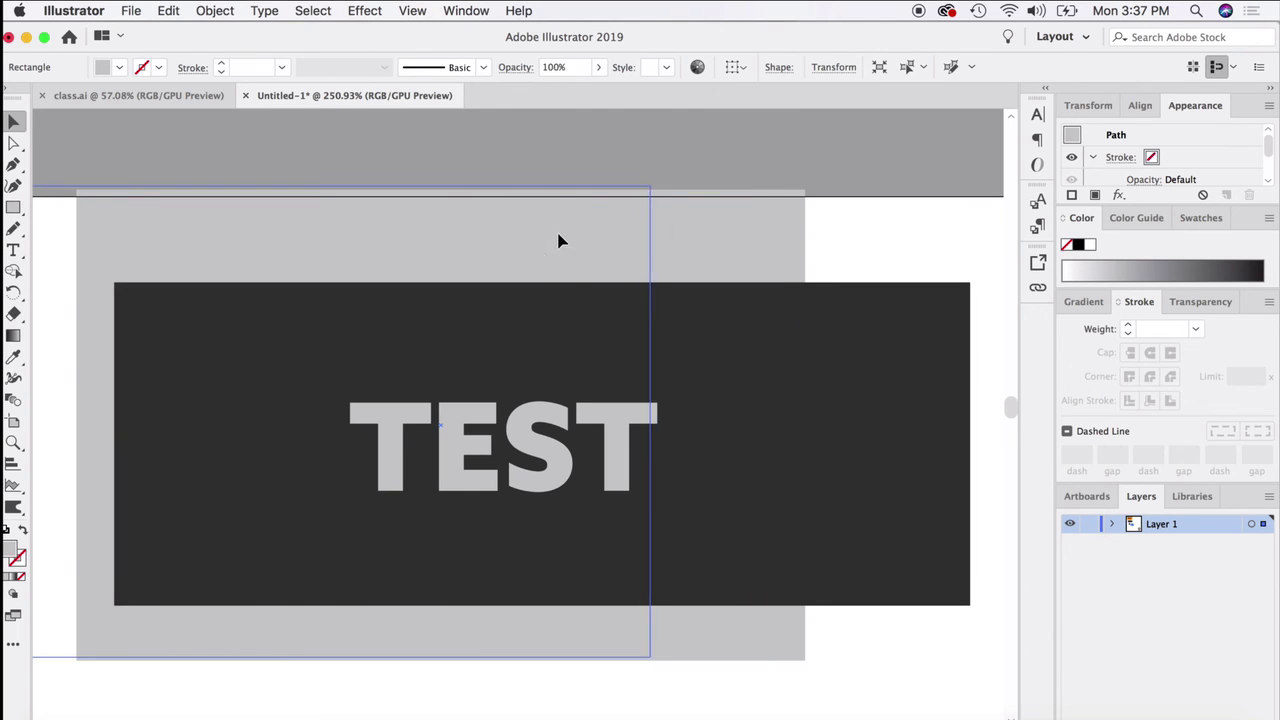
{"action": "left_click_drag", "start_coordinate": [520, 244], "coordinate": [249, 258]}
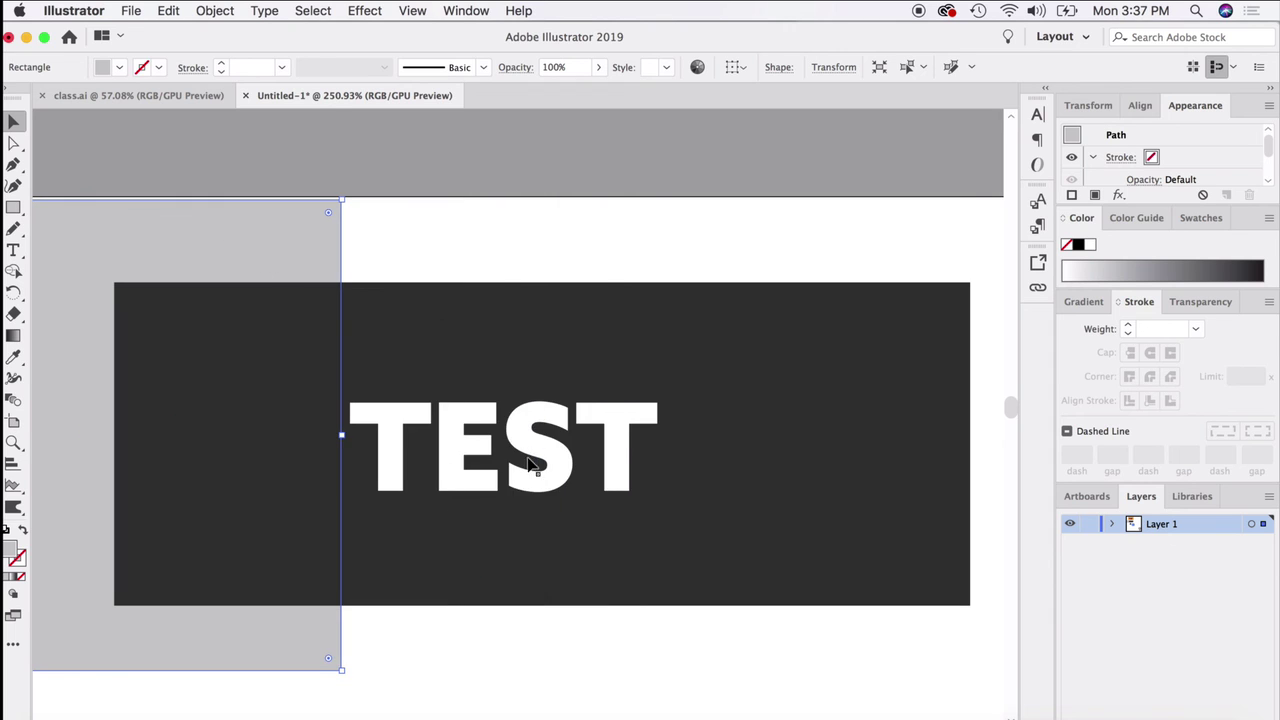
- Delete the dark shape with the cut-out TEST letters together with the rectangle behind it
{"action": "left_click", "coordinate": [511, 366]}
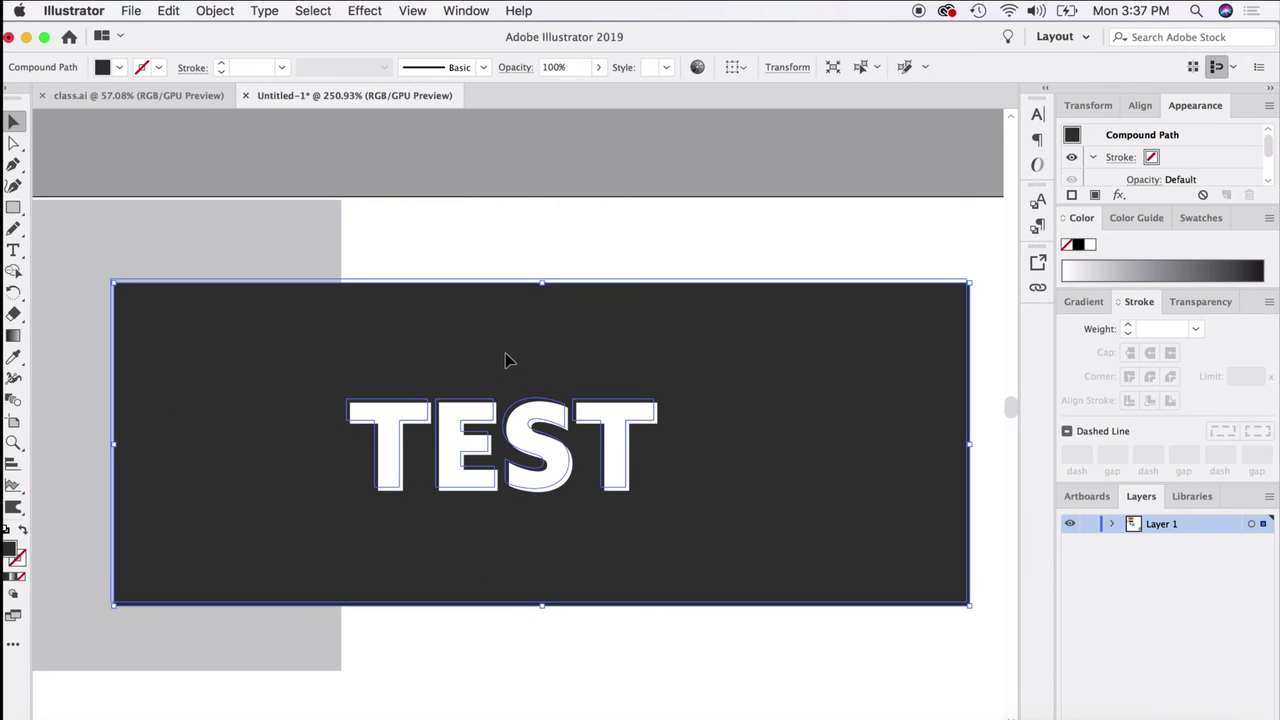
{"action": "left_click", "coordinate": [516, 247]}
{"action": "key", "text": "super+a"}
{"action": "key", "text": "BackSpace"}
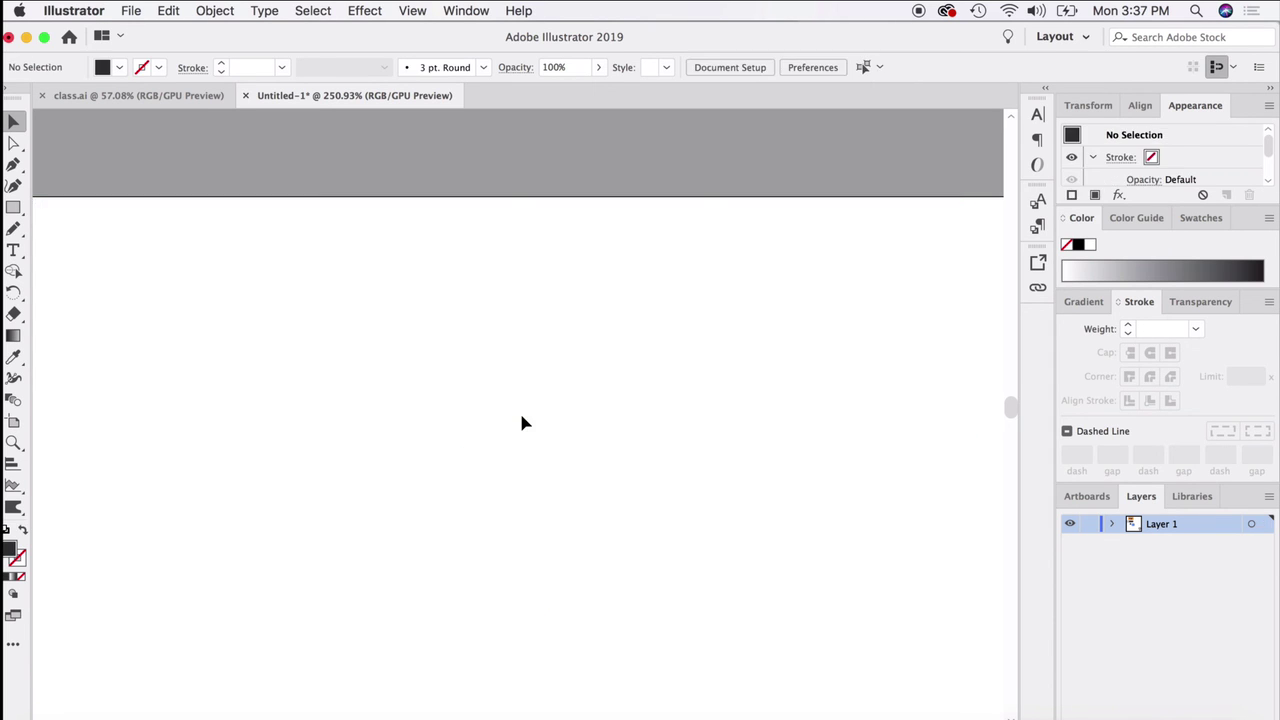